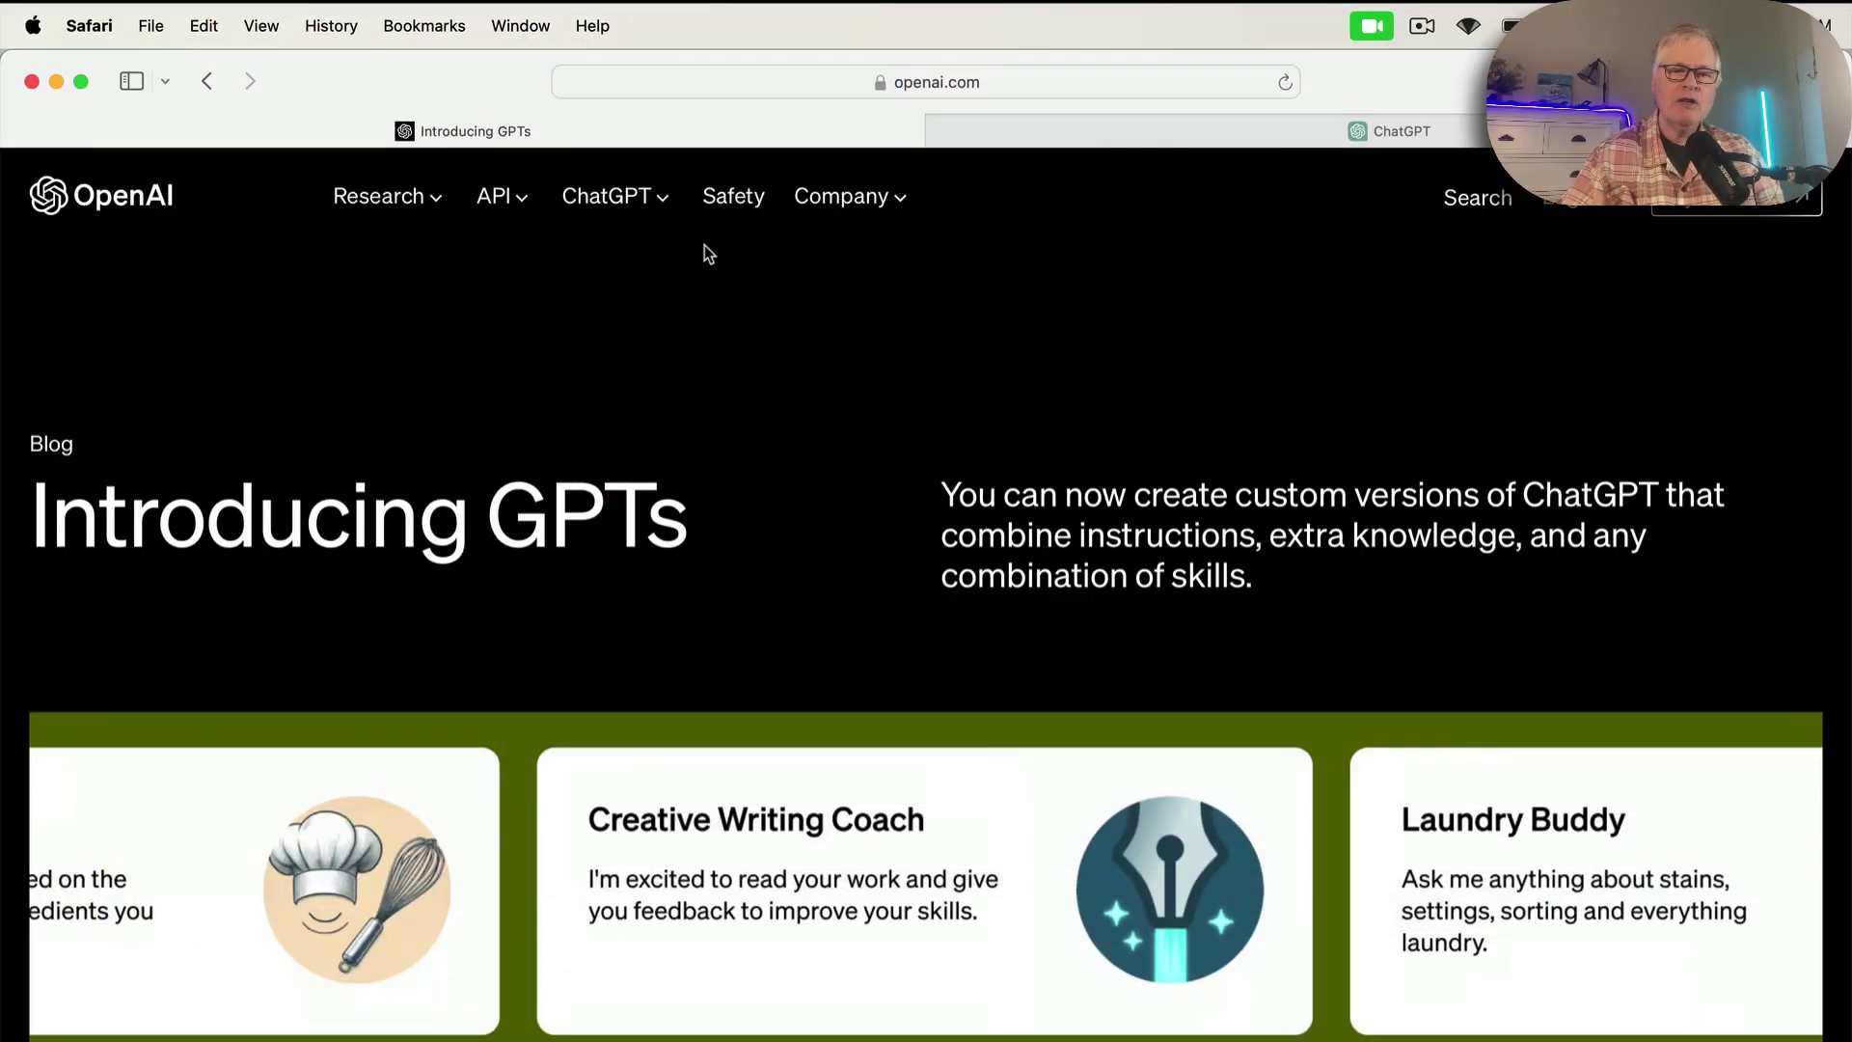
# Glance at the Content Gap Analyzer and Simplify My Text GPTs, then open the Blog Post Generator GPT.
pyautogui.click(1142, 129)
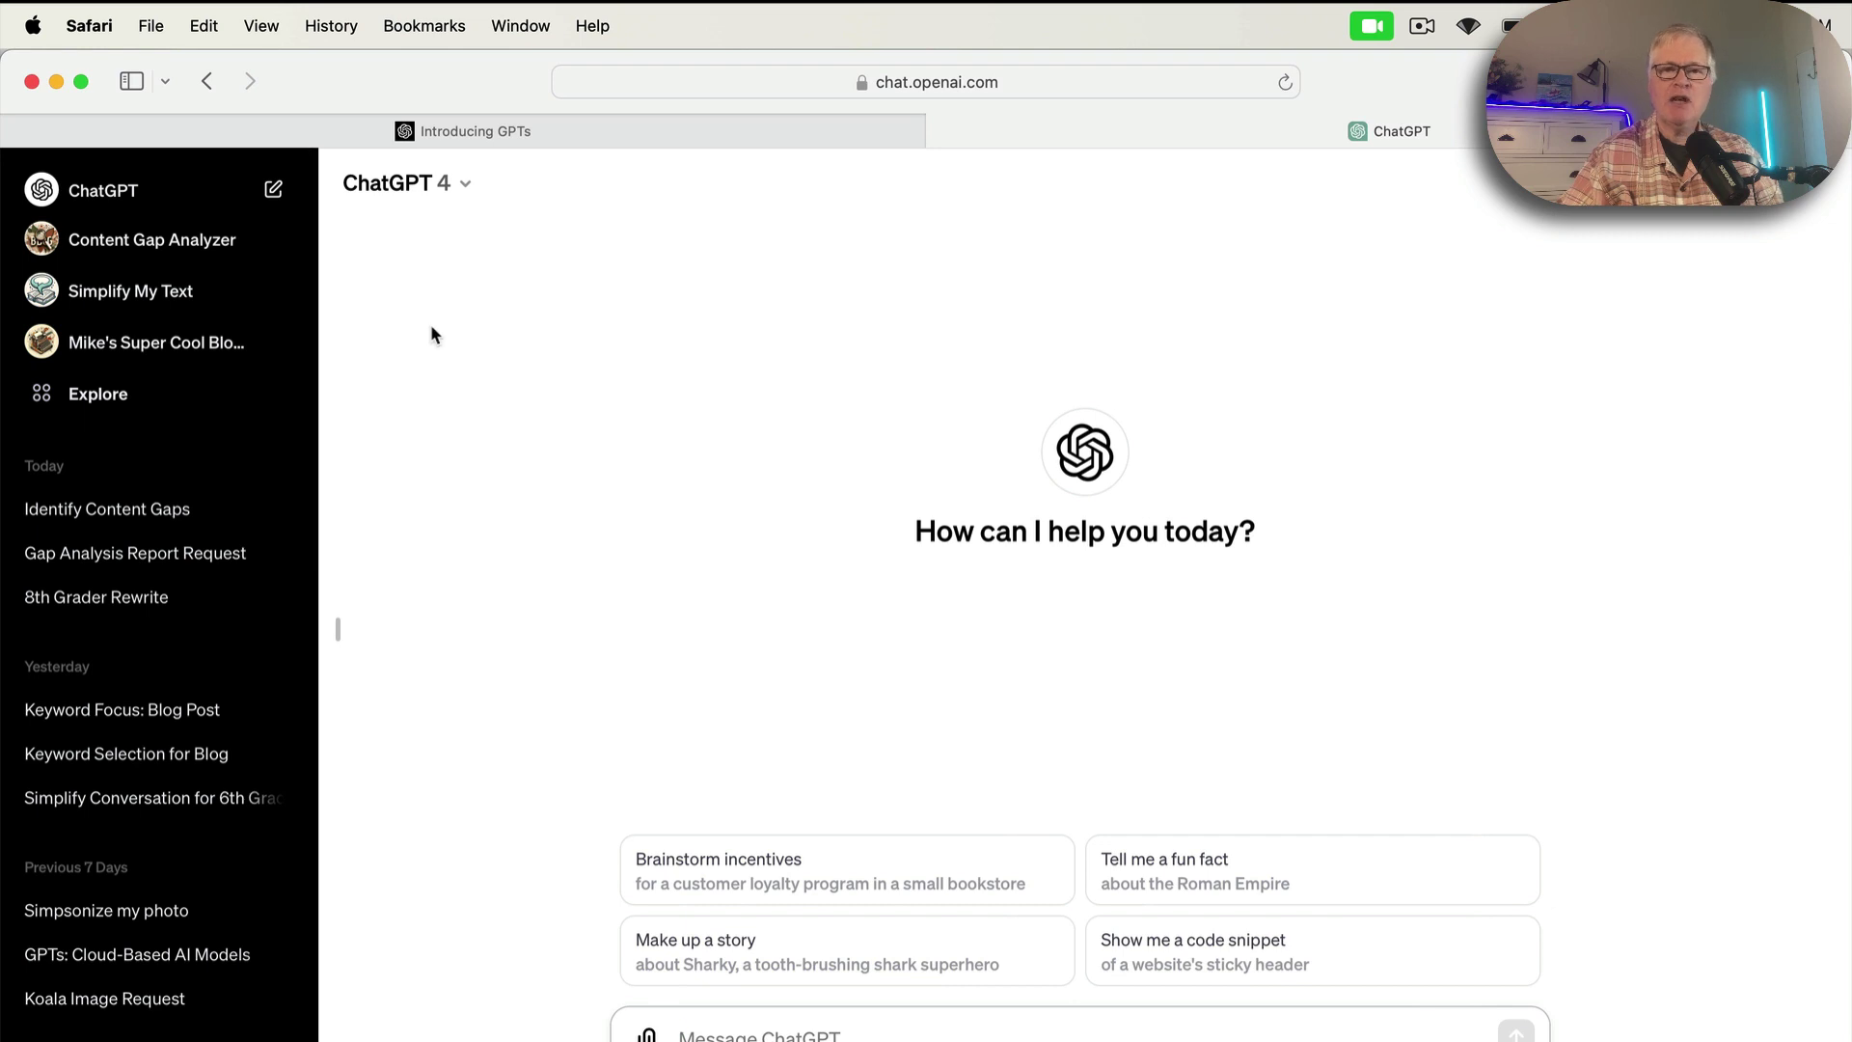
pyautogui.moveTo(242, 253)
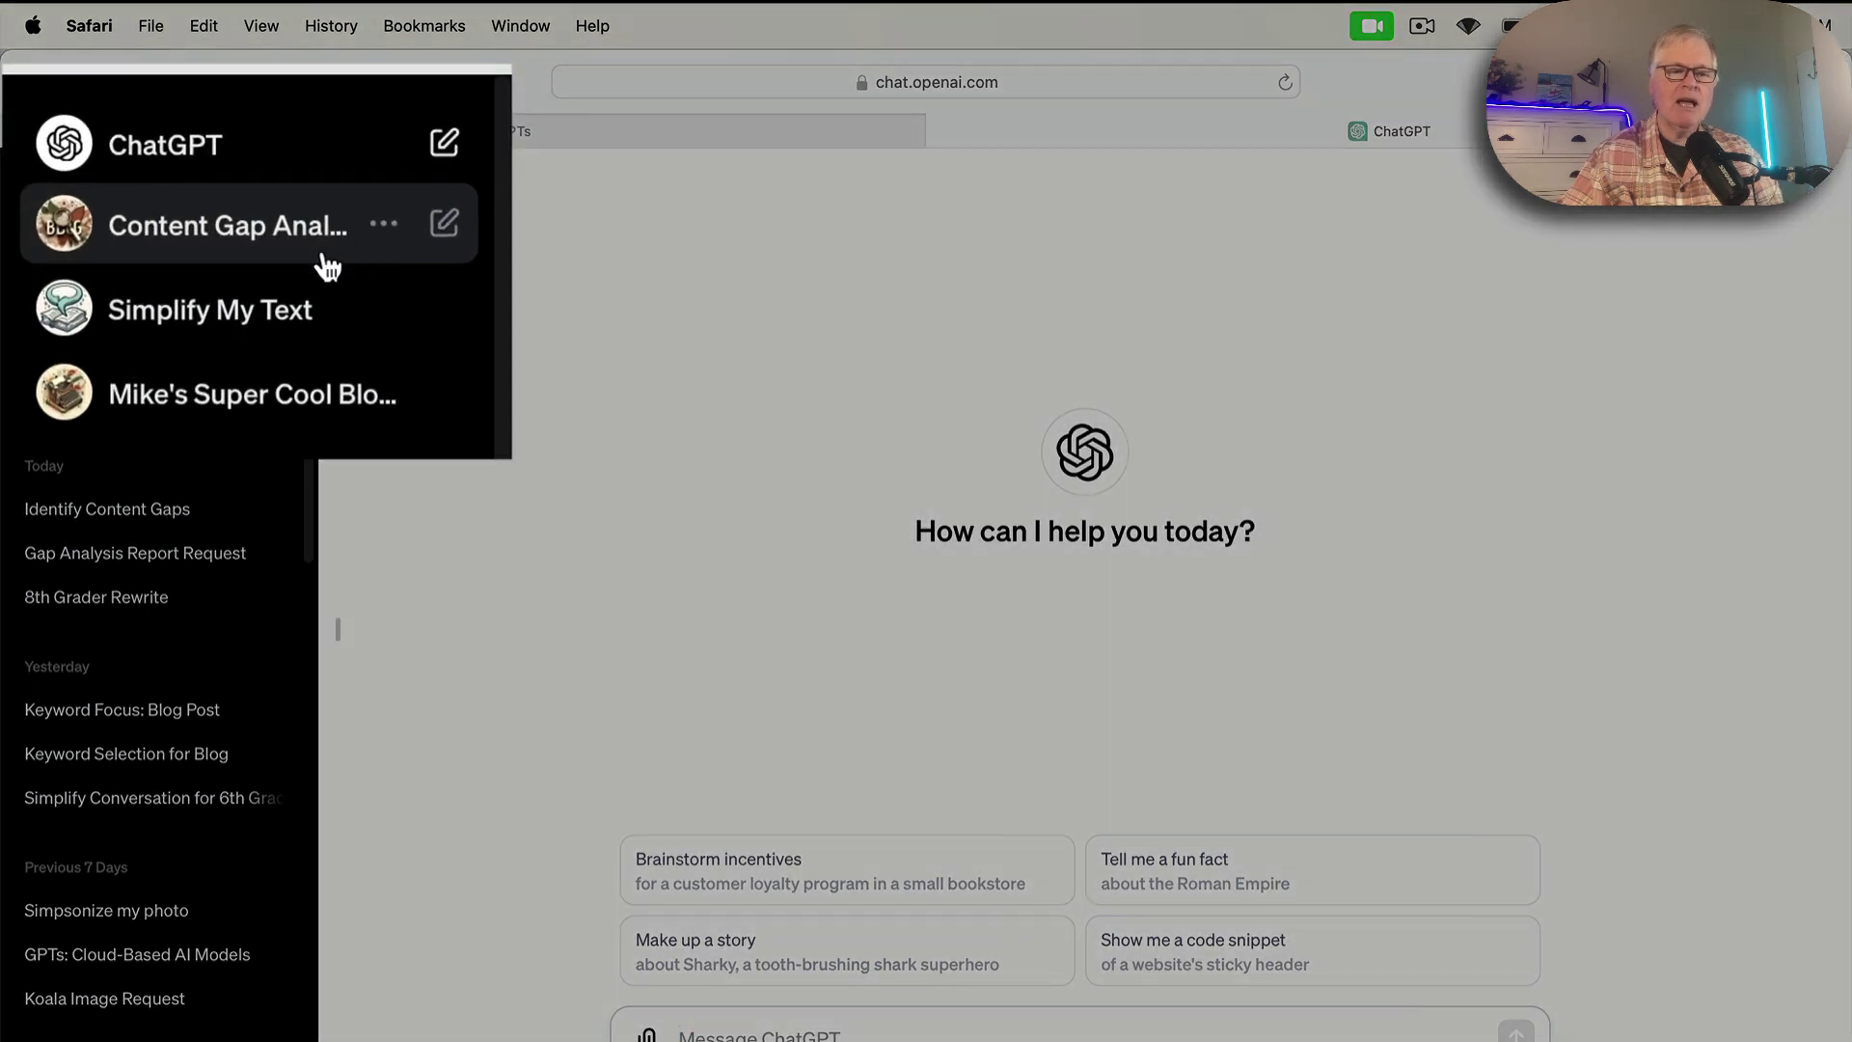
pyautogui.click(300, 238)
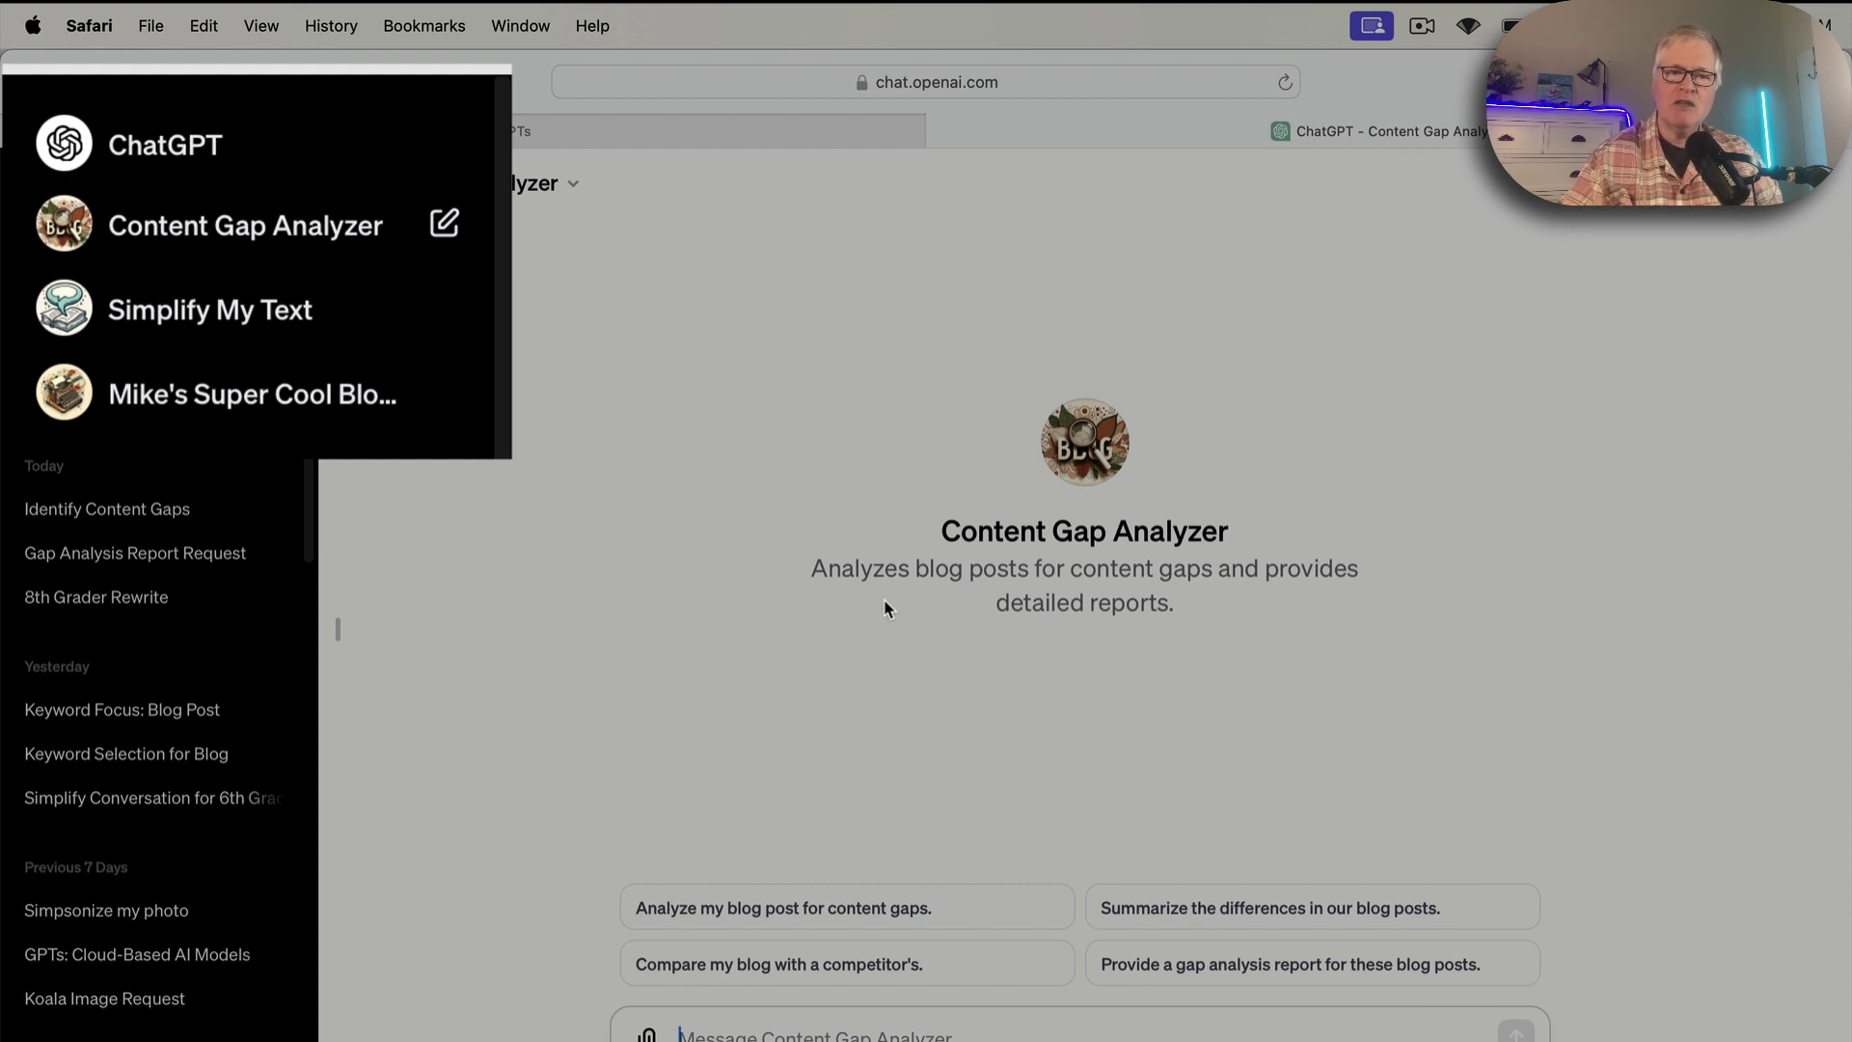
pyautogui.click(285, 311)
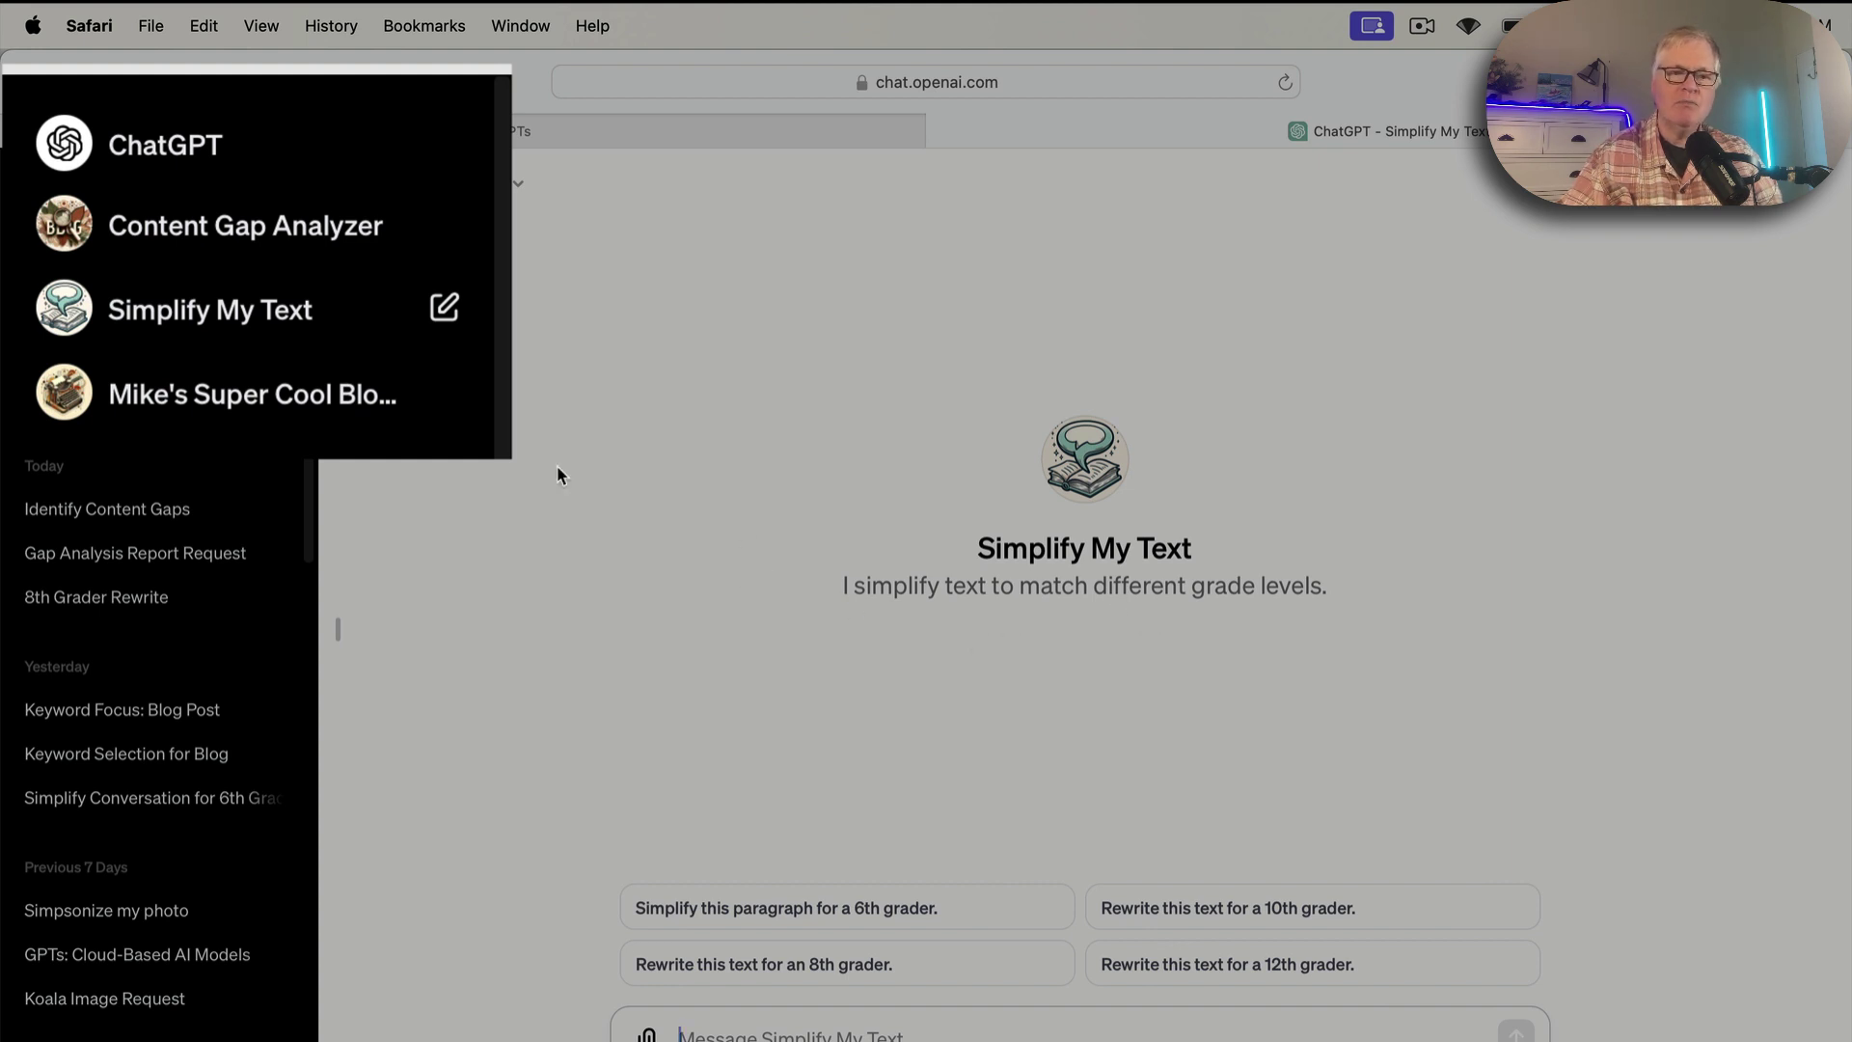
pyautogui.click(272, 404)
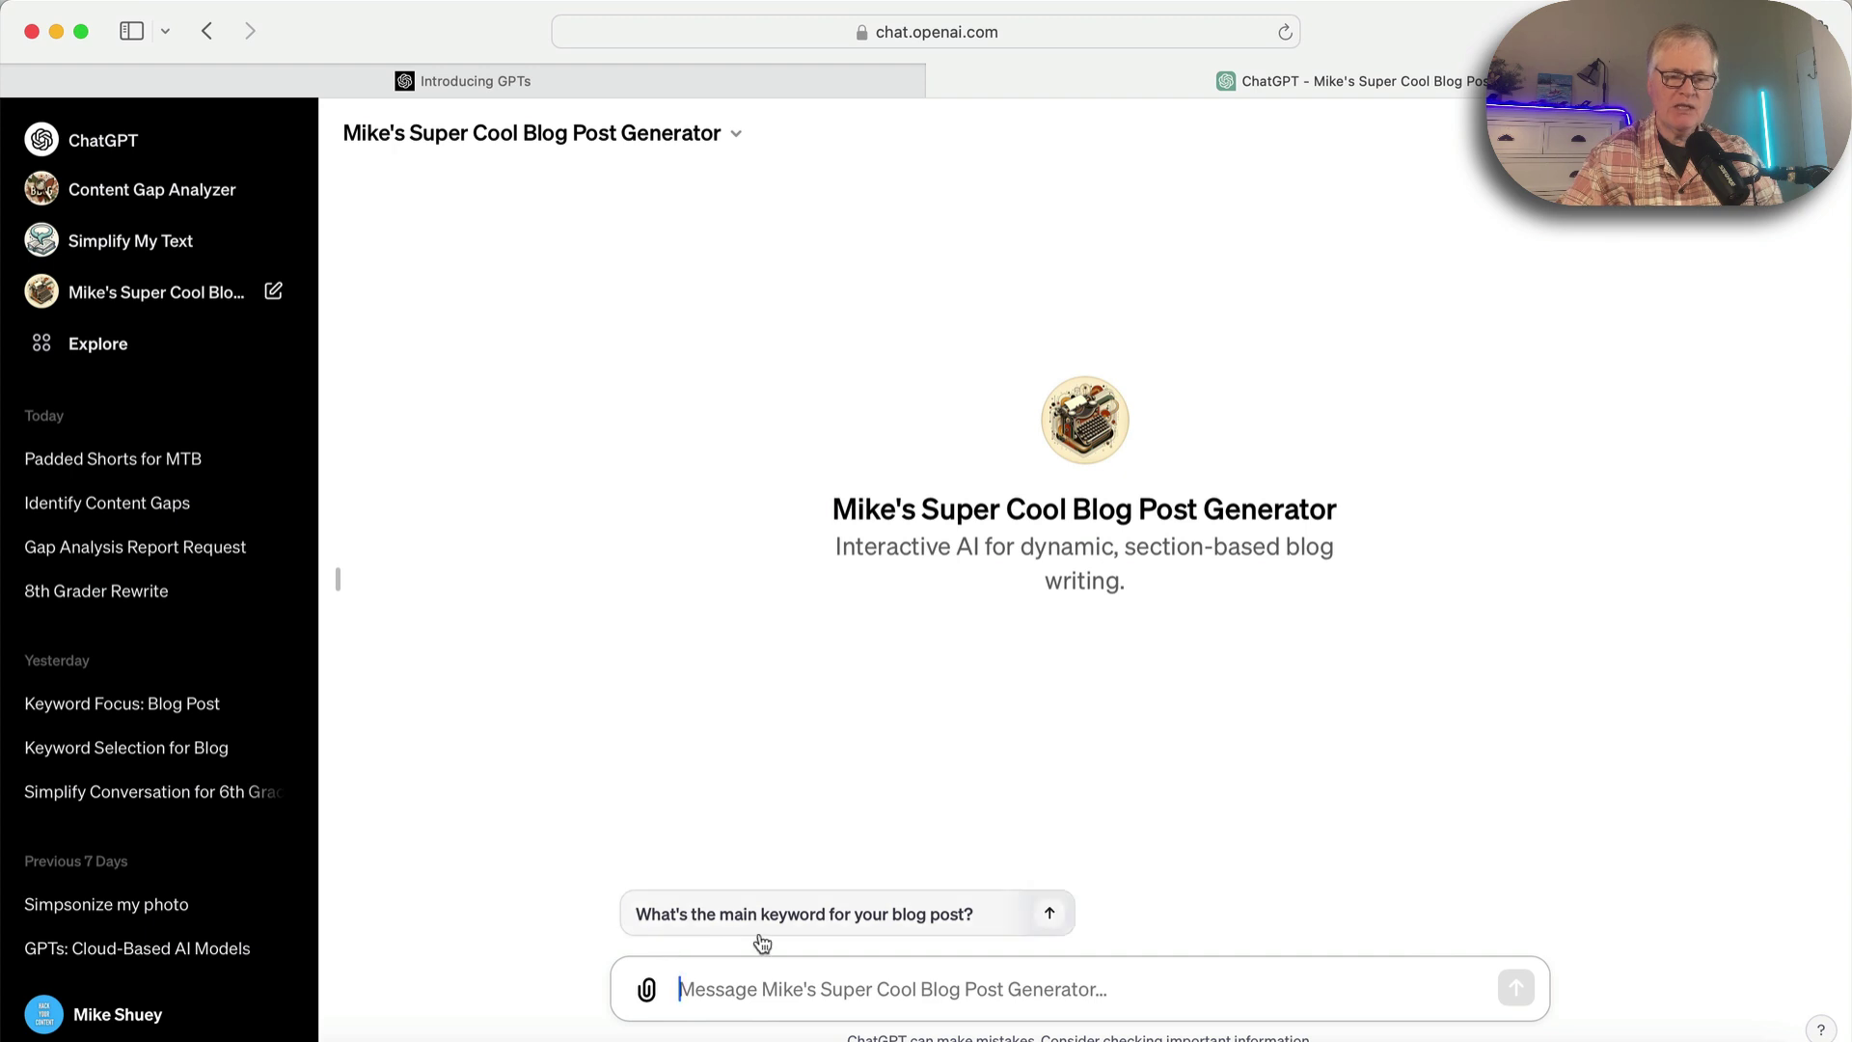
# Use the main-keyword starter and submit 'why do mountain bike riders wear padded shorts' as the topic.
pyautogui.click(846, 933)
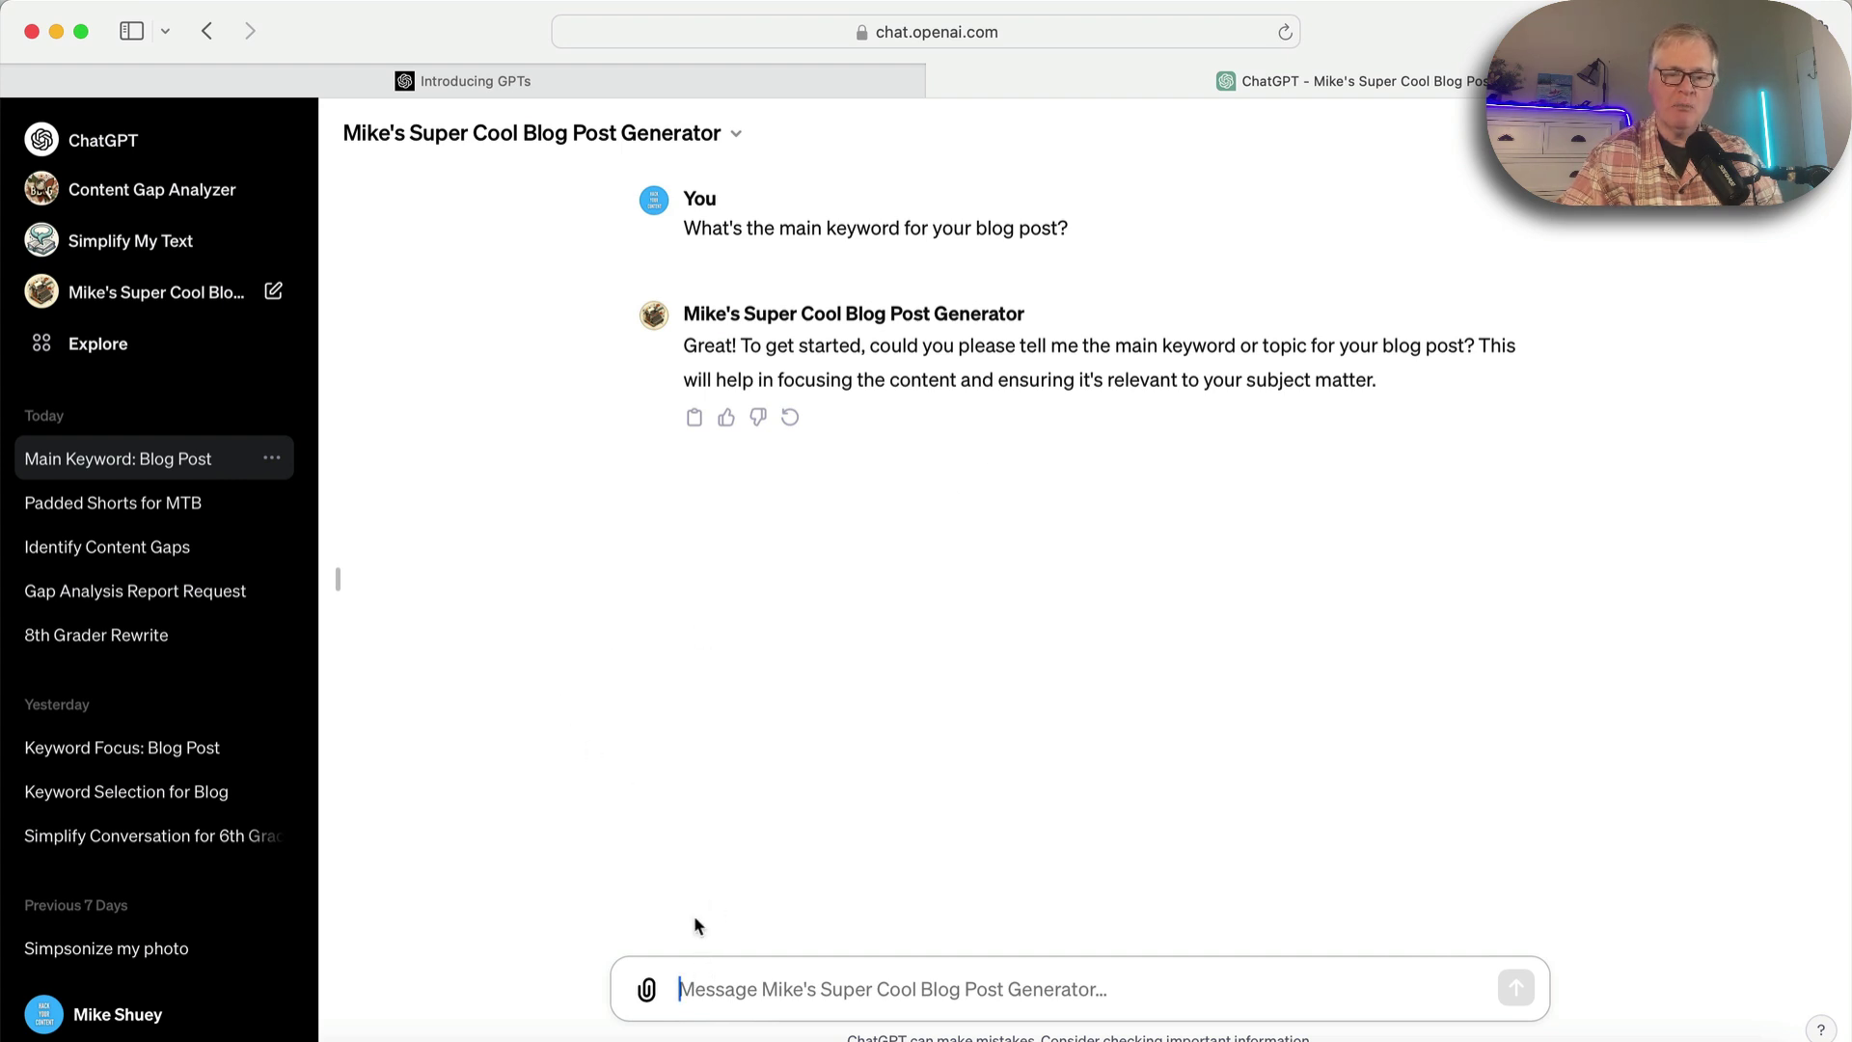
pyautogui.write('why do mountain bike riders wear padded shorts')
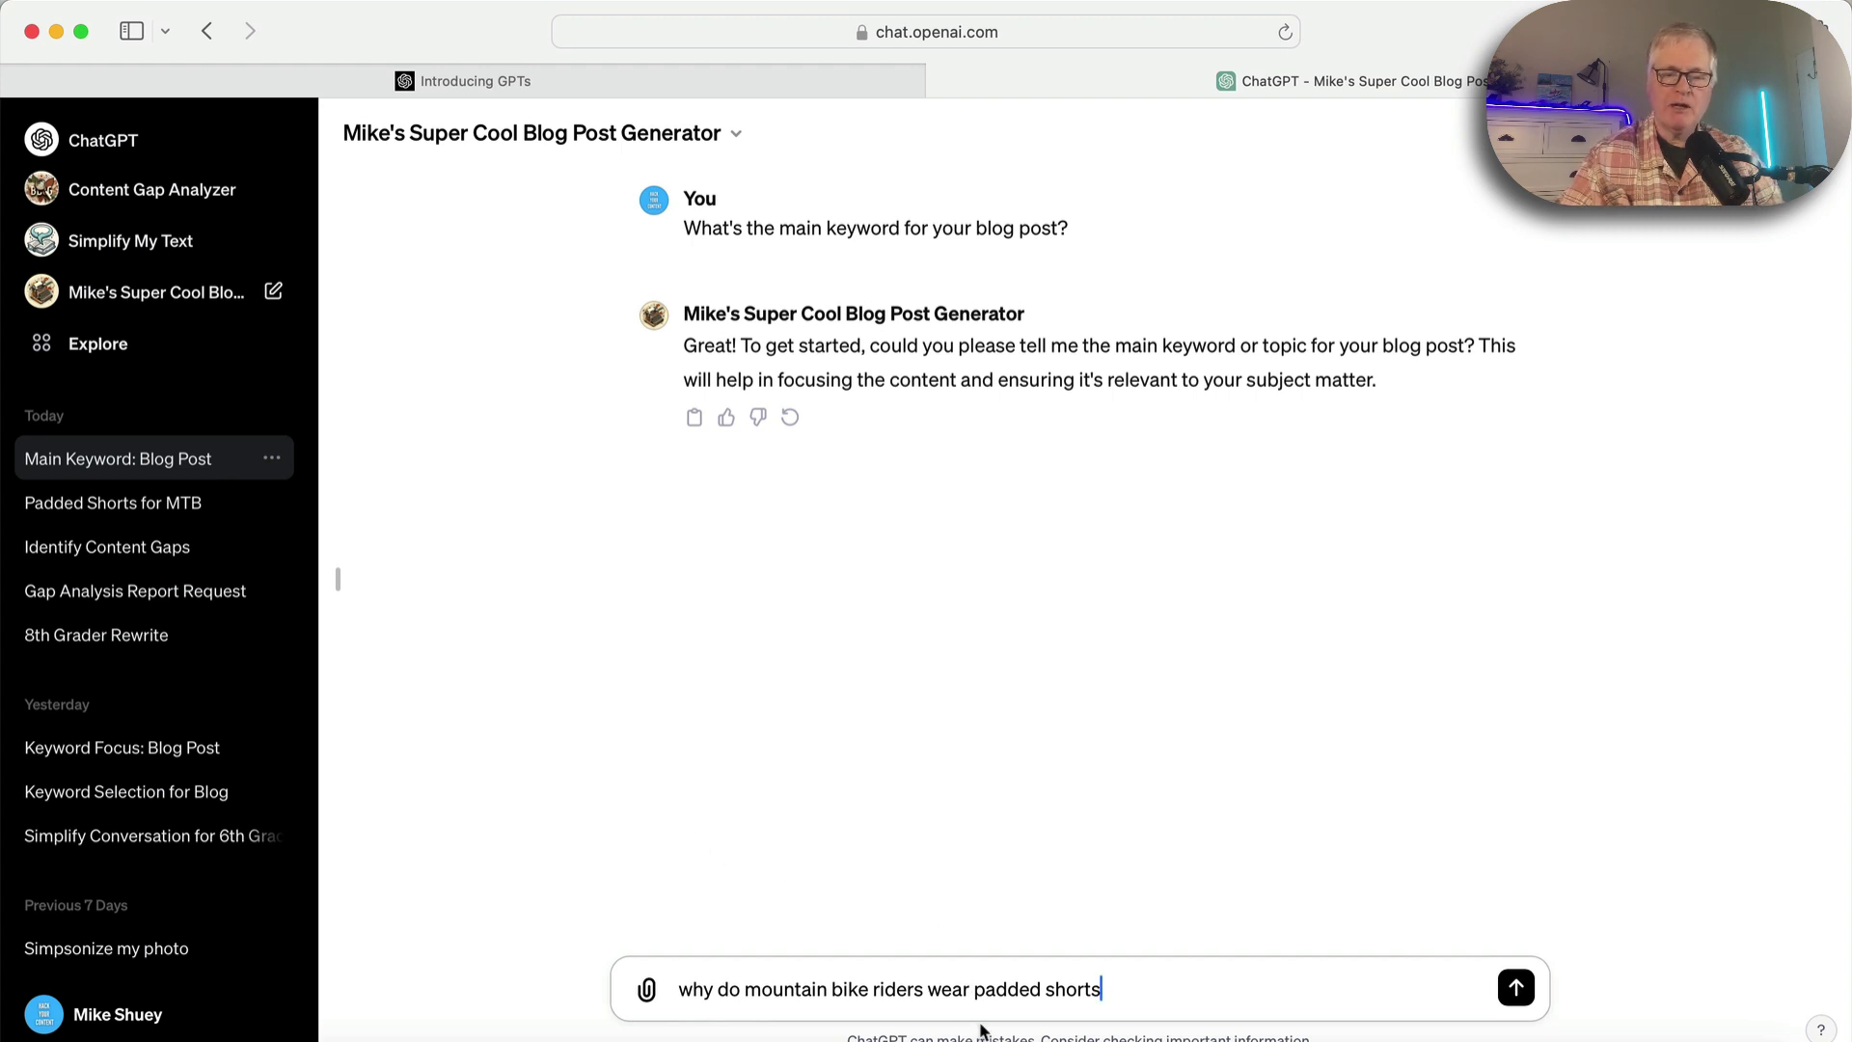
pyautogui.click(1516, 987)
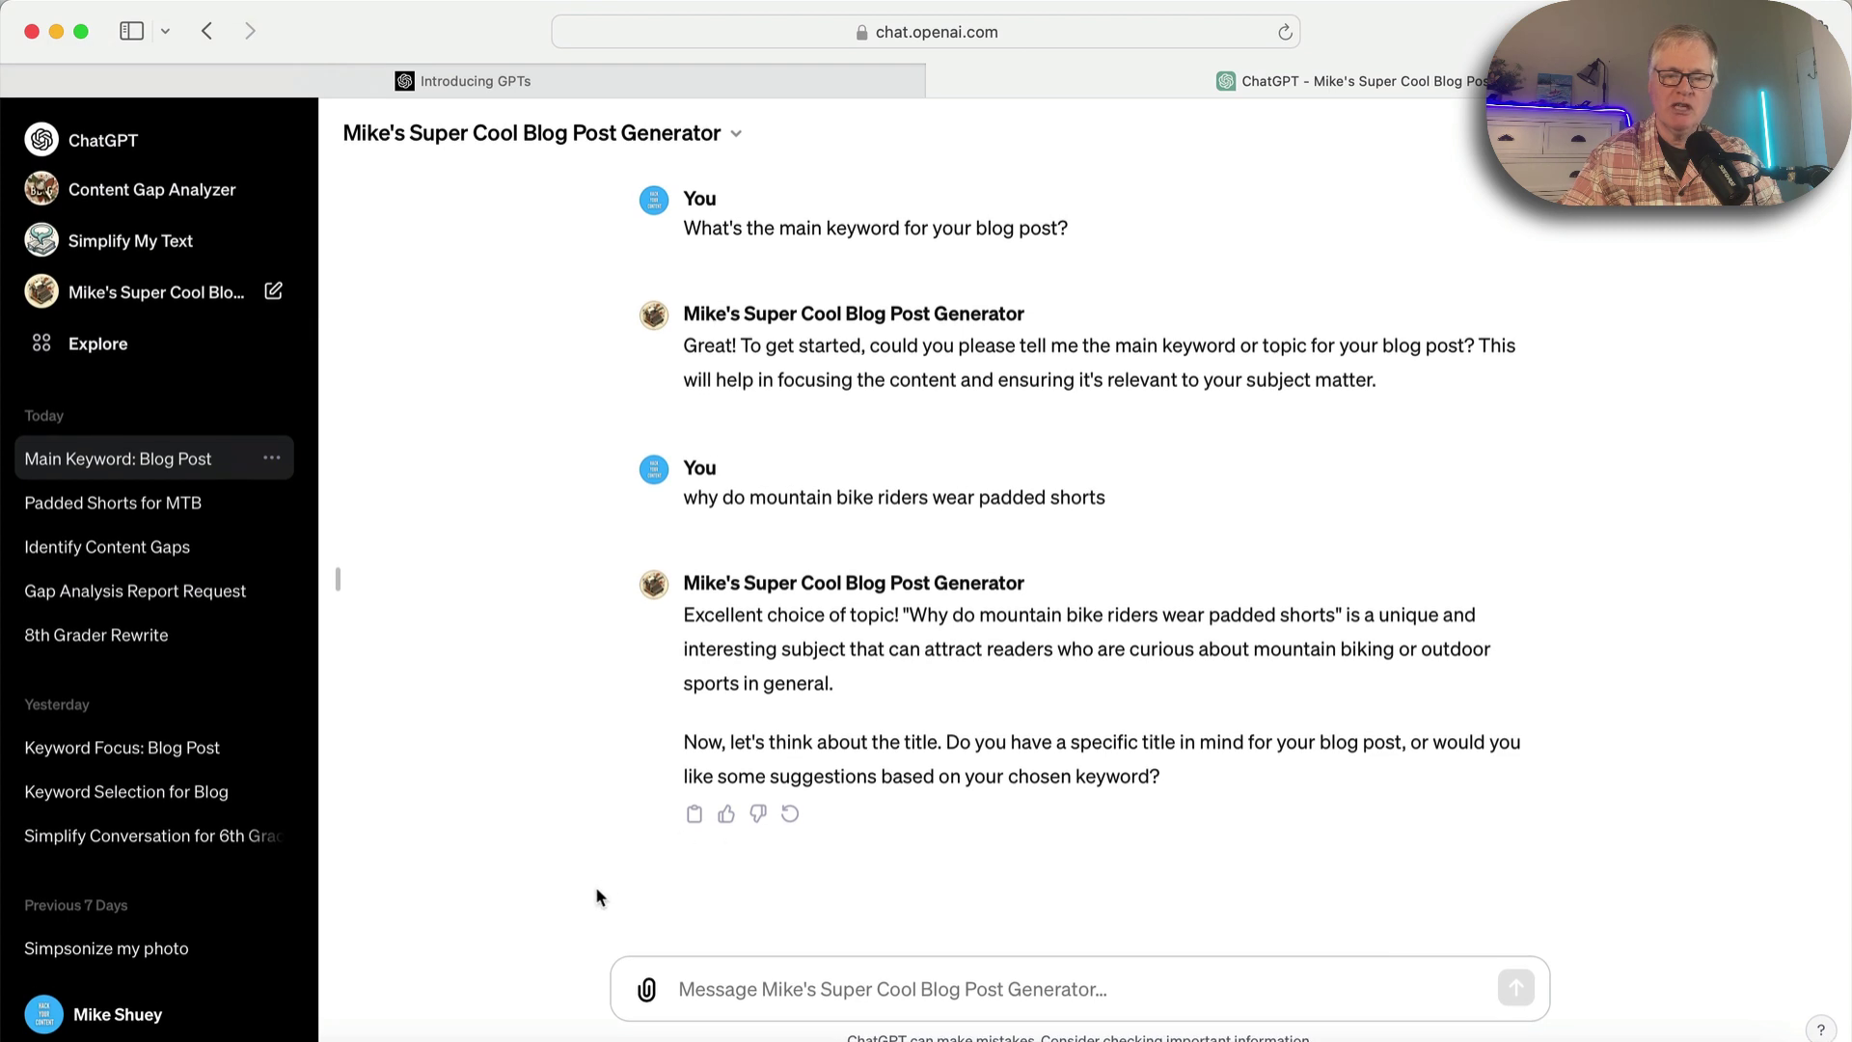
# Request title options with 'Show me some options', then reply 'use #1' to take the first title.
pyautogui.click(729, 984)
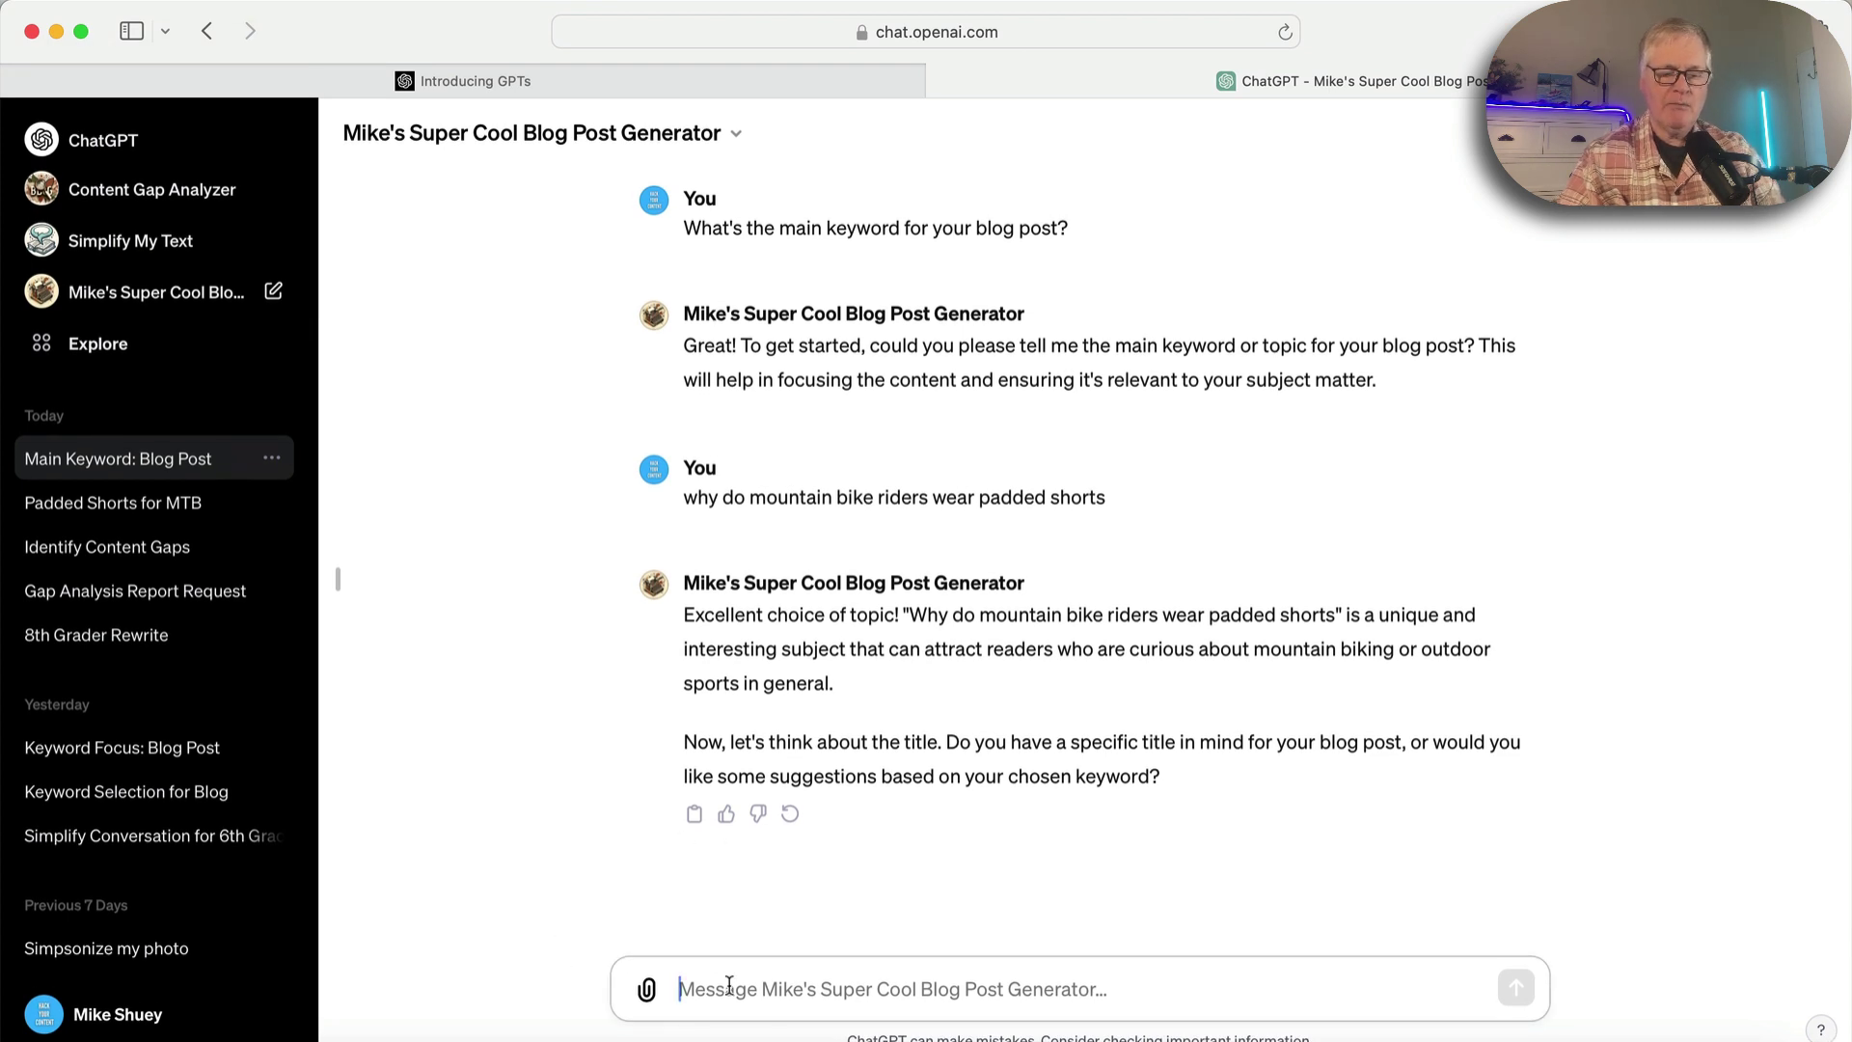
pyautogui.write('Sh')
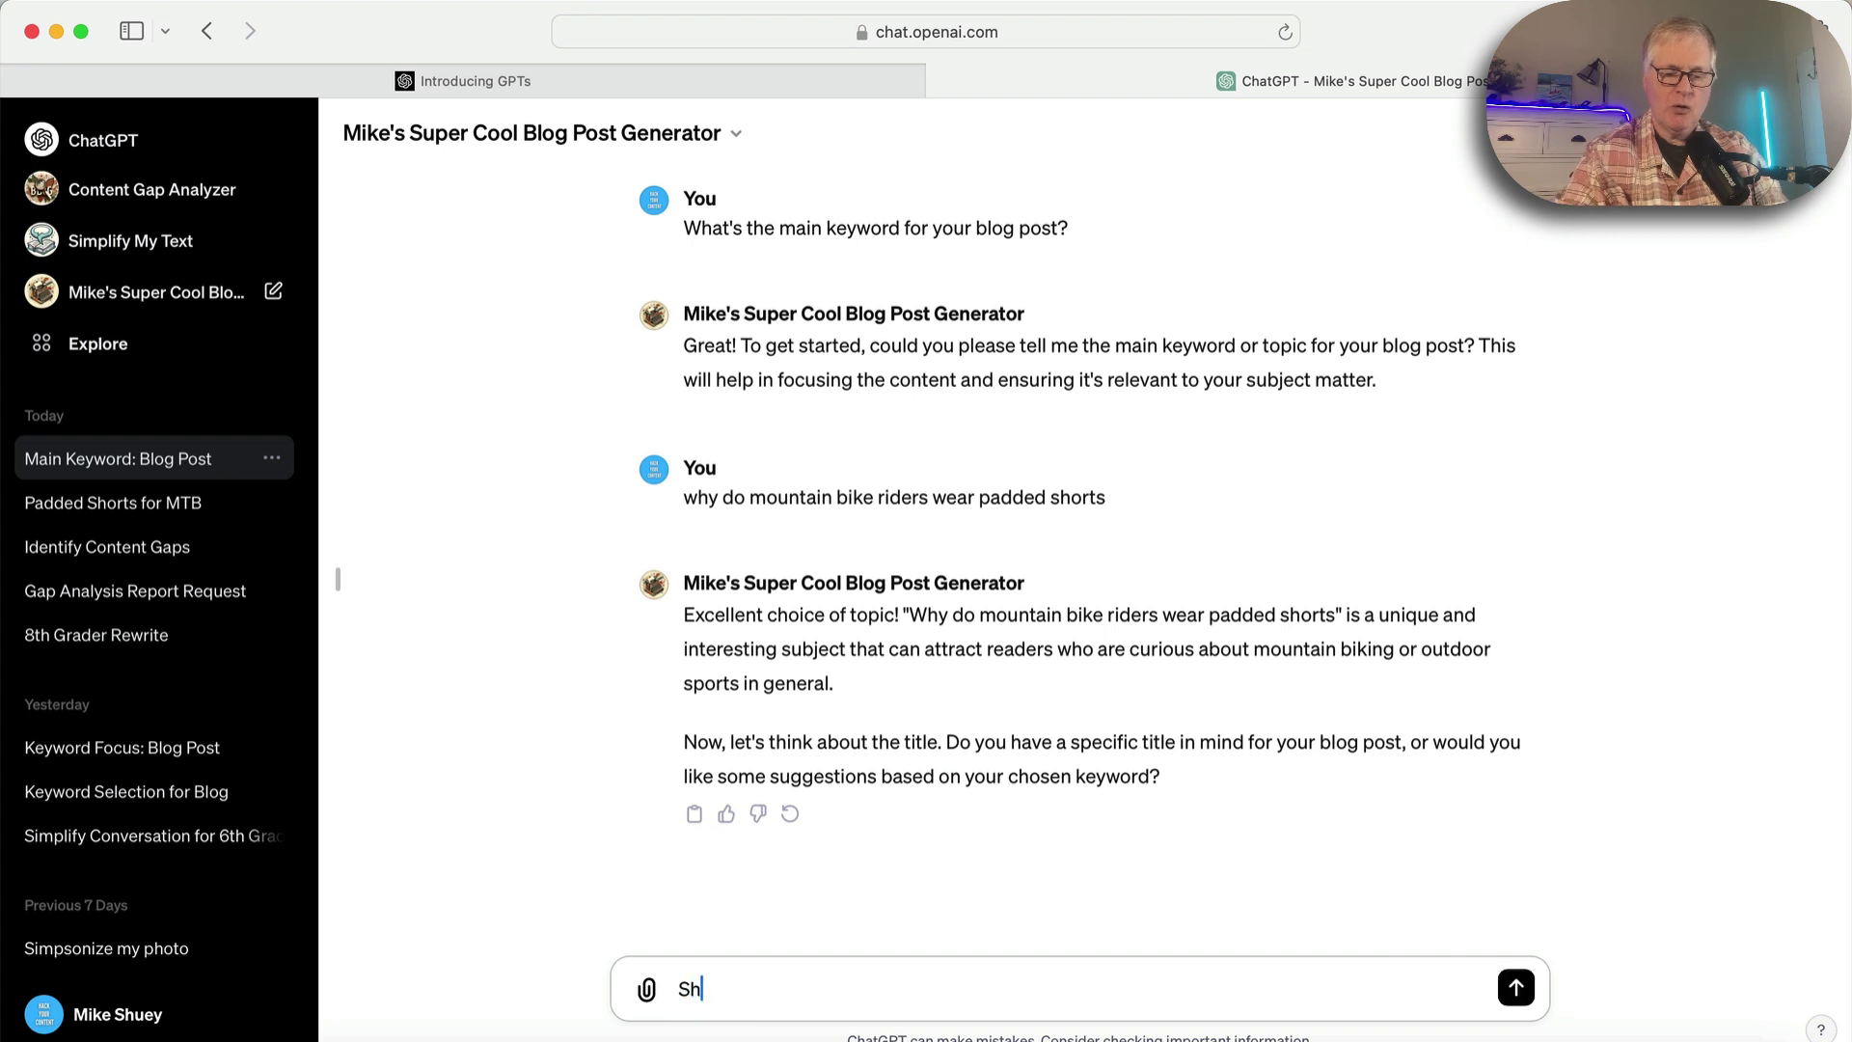
pyautogui.write('ow me so')
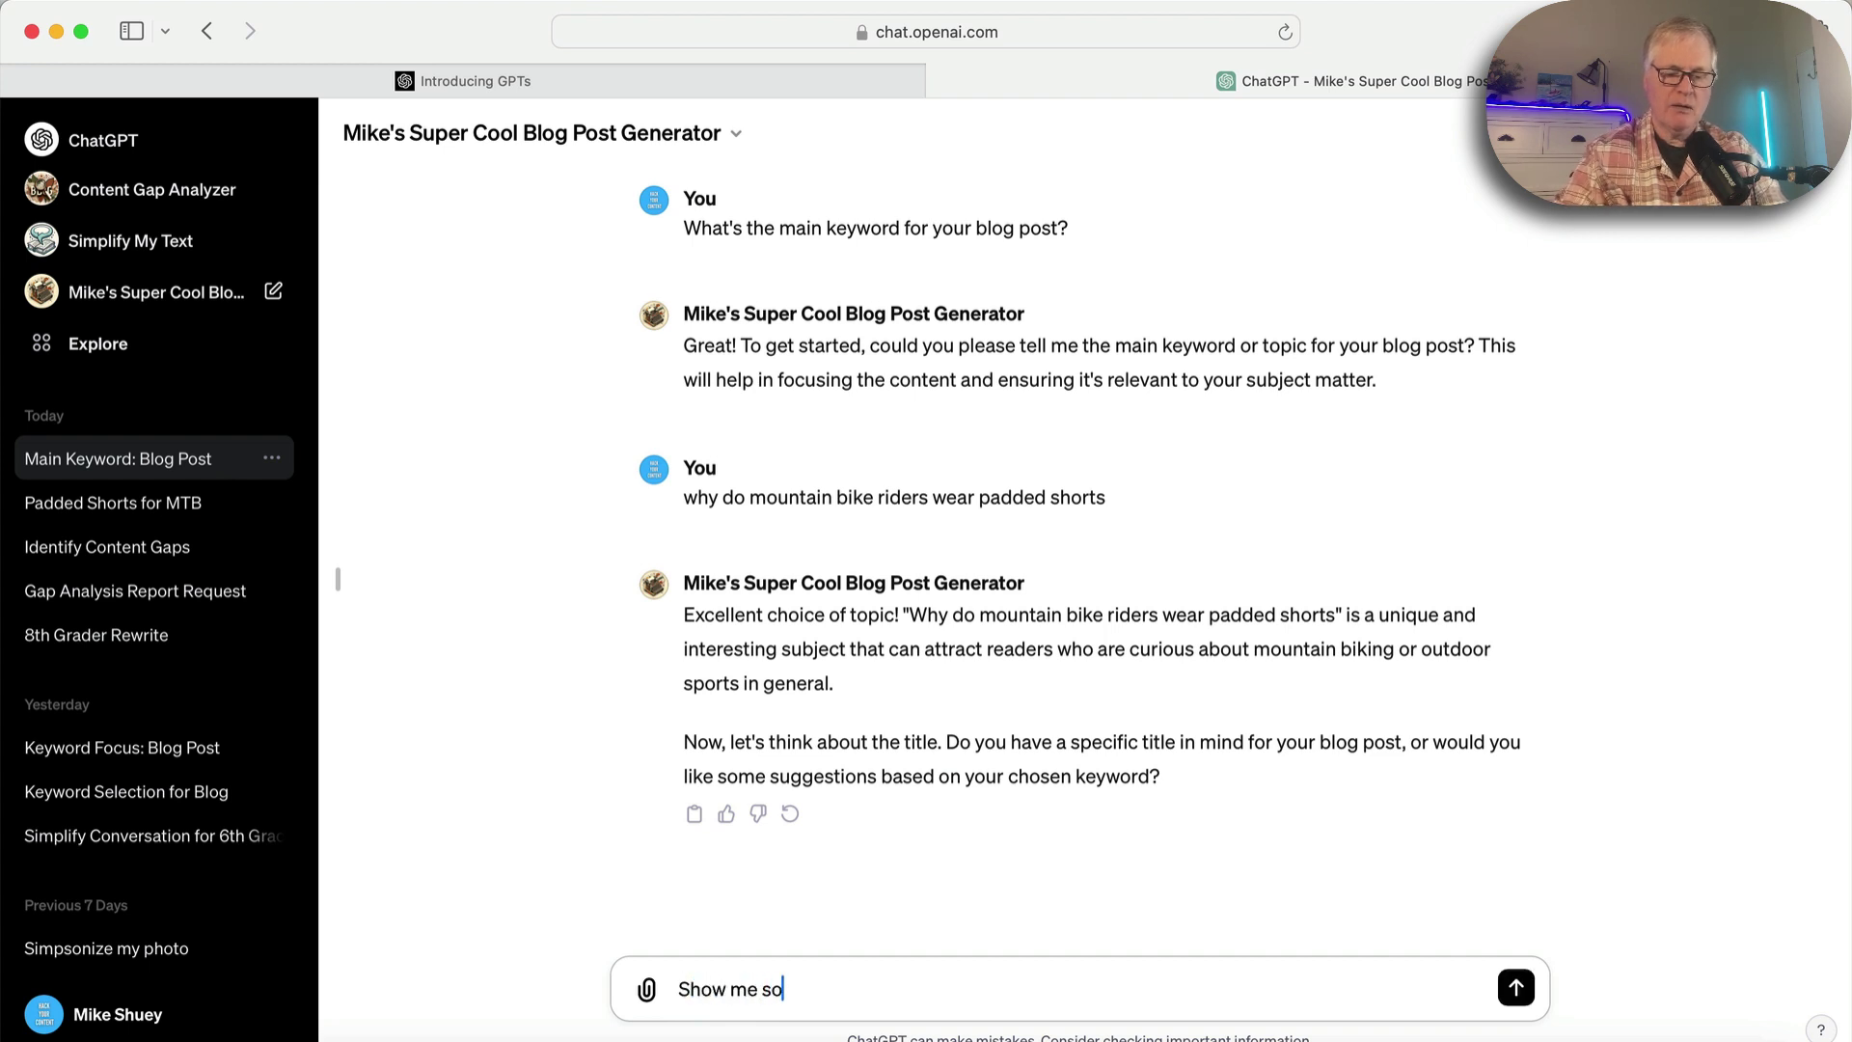
pyautogui.write('me options')
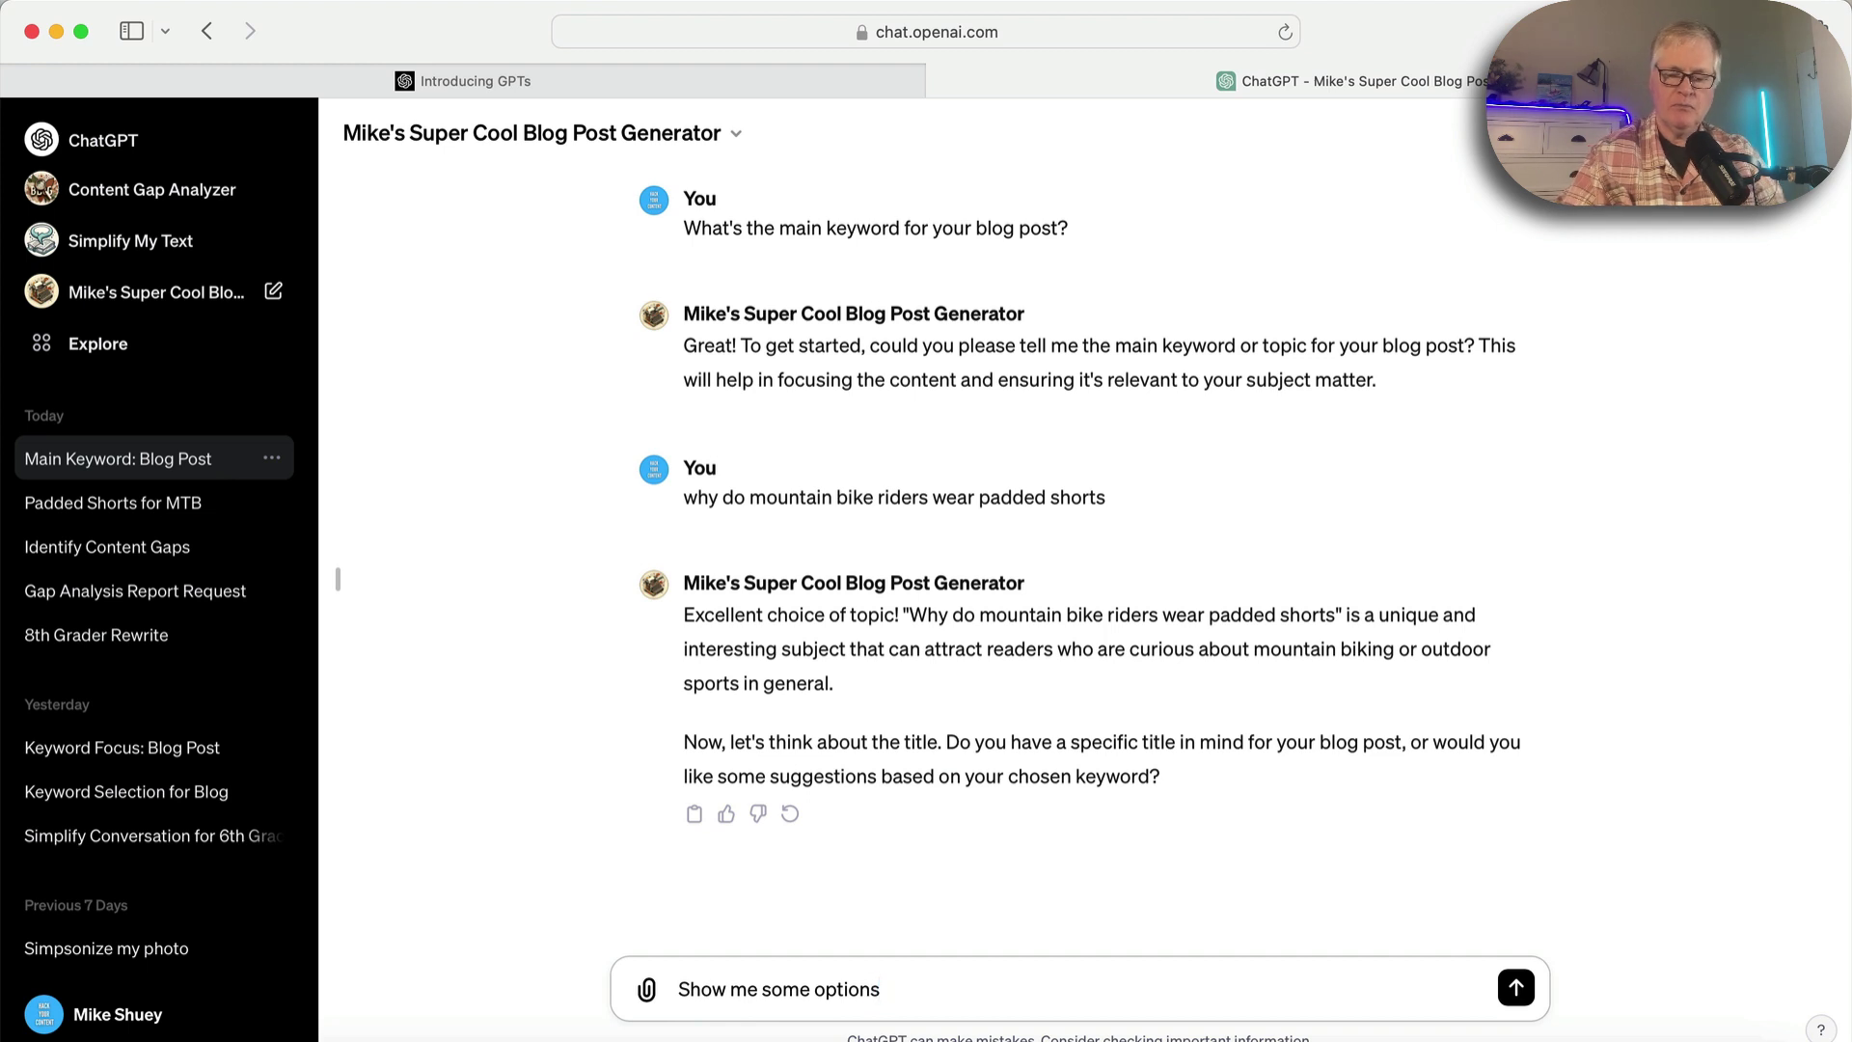
pyautogui.press('Return')
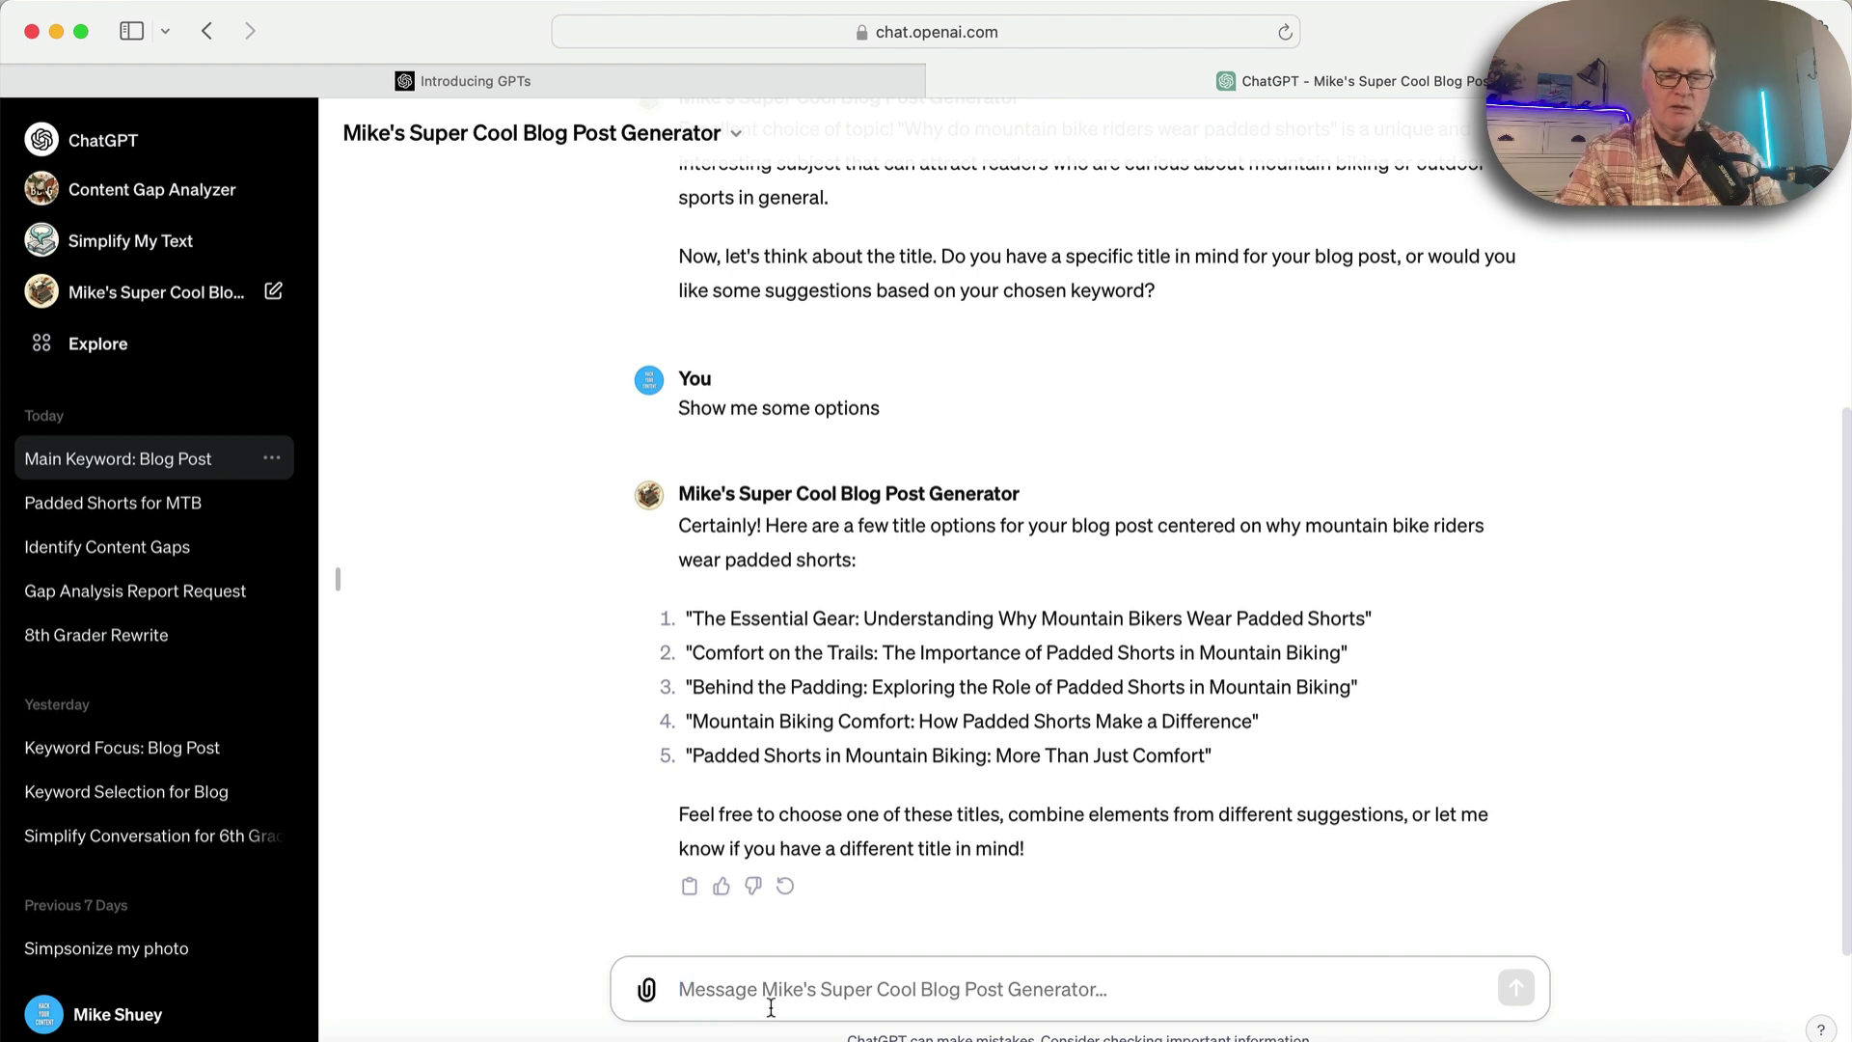
pyautogui.write('use #1')
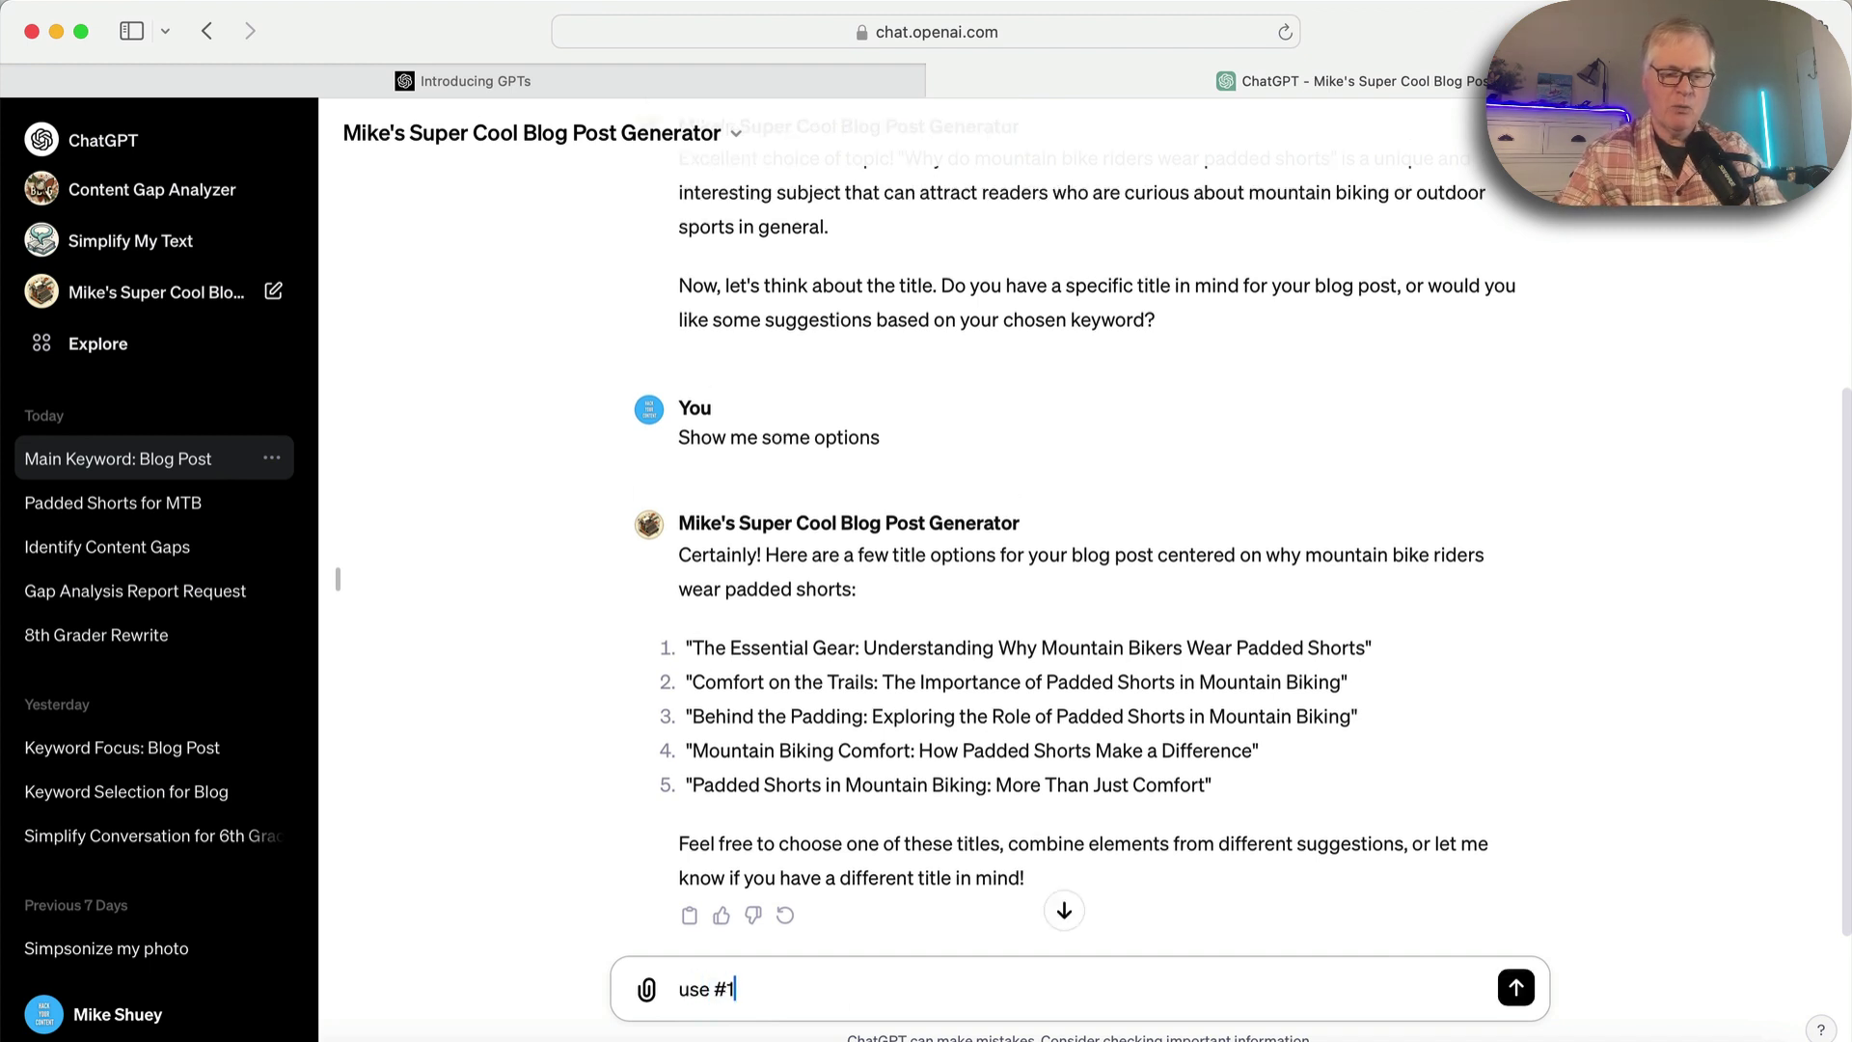
pyautogui.click(1518, 991)
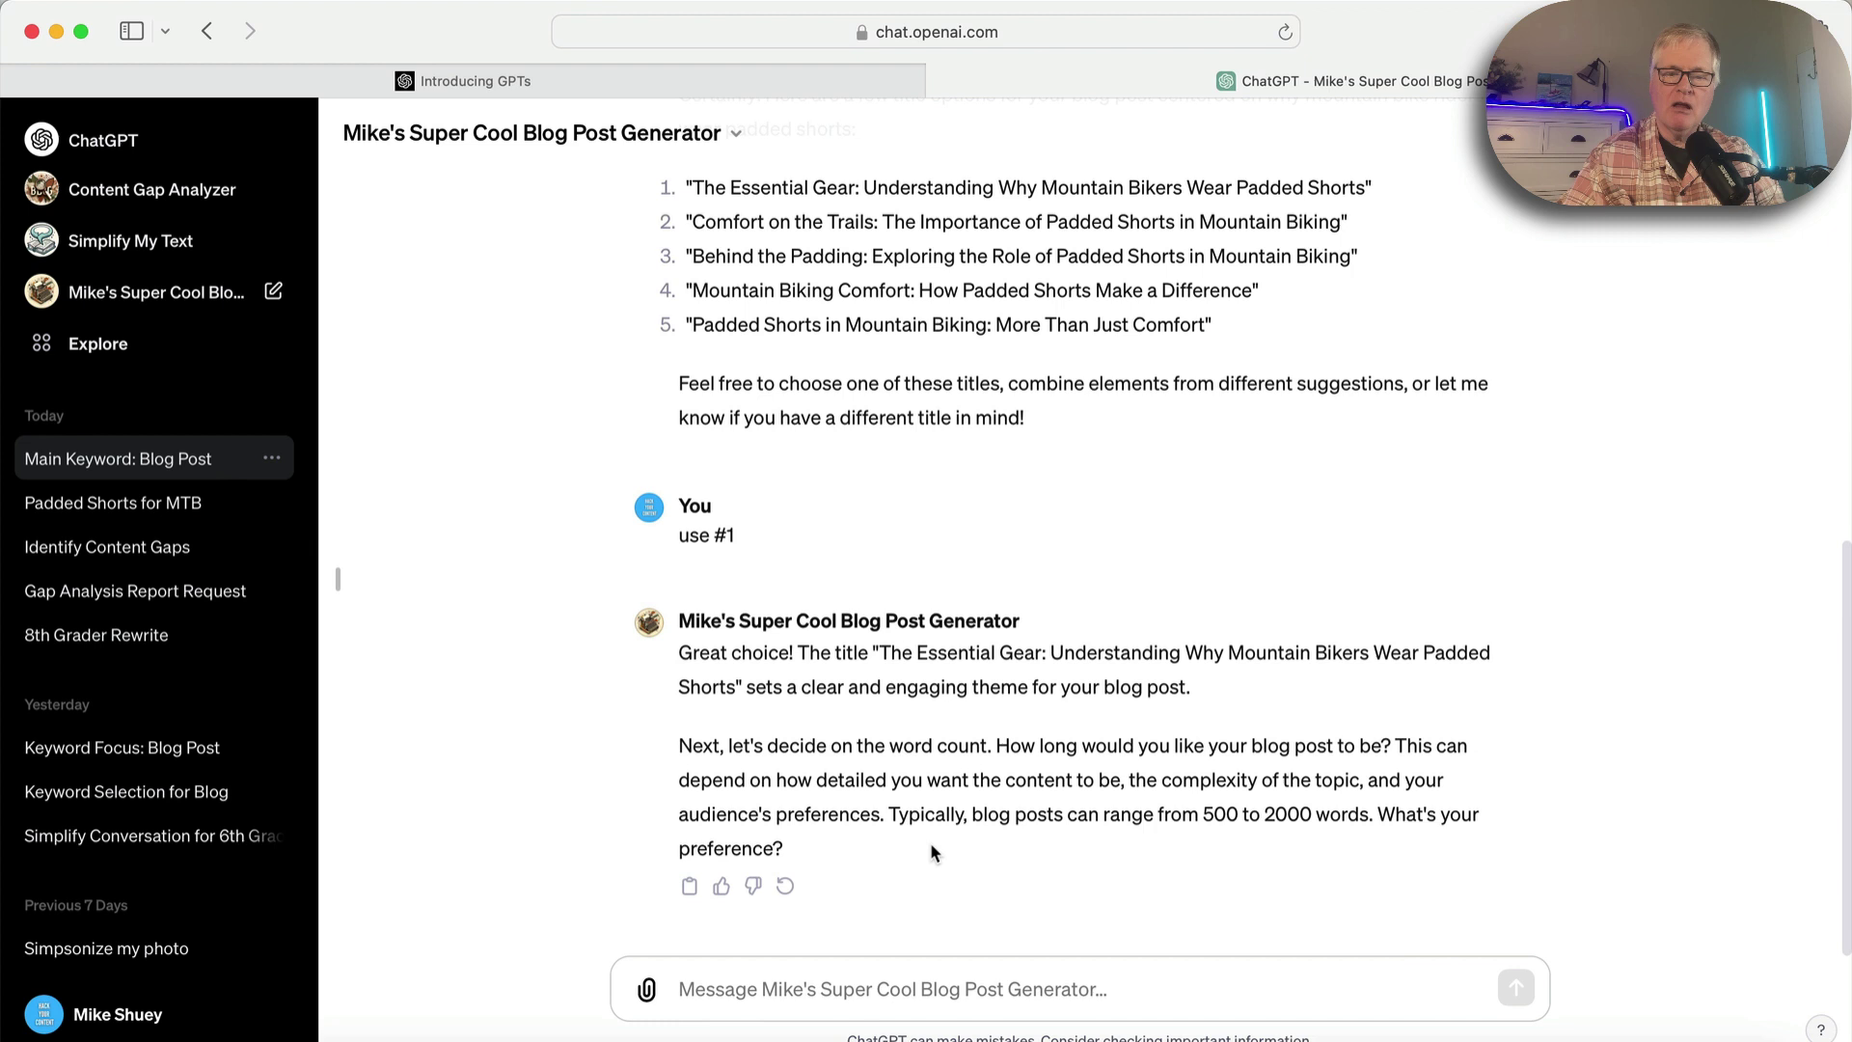
# Answer the length question with '2500 words' and scroll down to follow the reply.
pyautogui.click(755, 992)
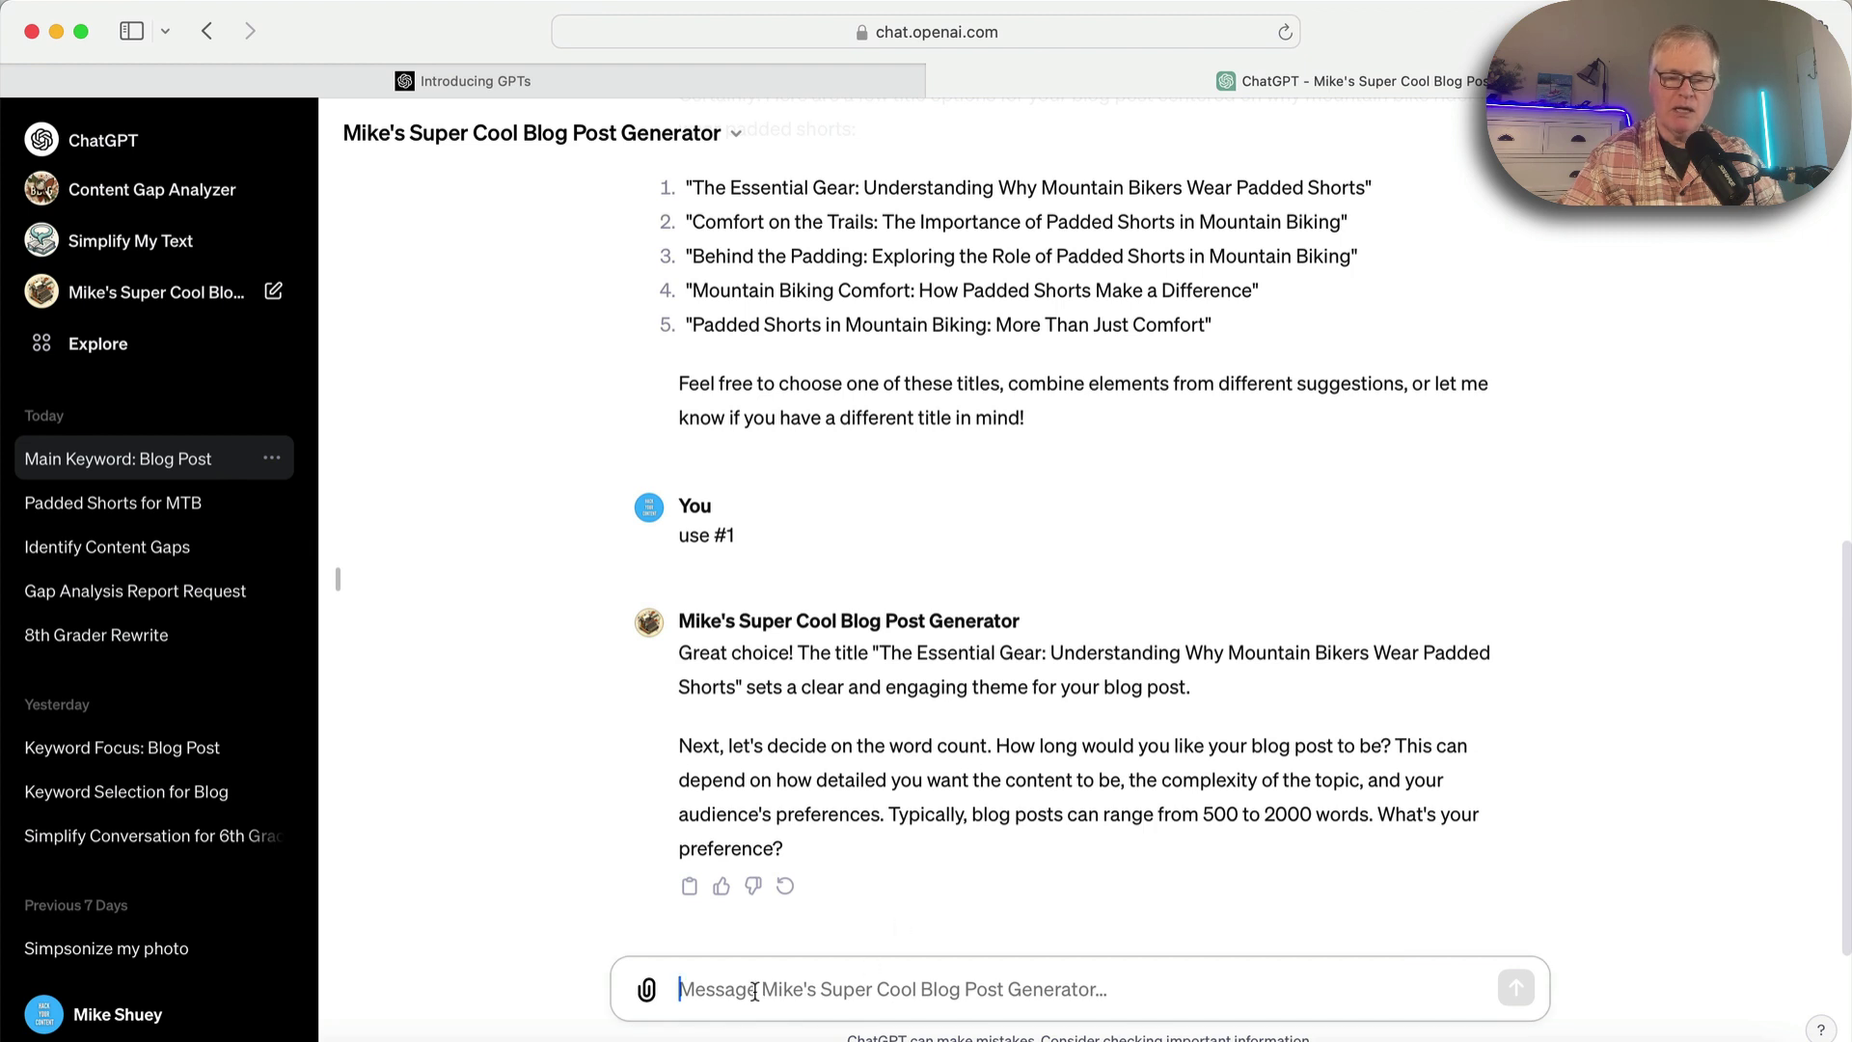
pyautogui.write('25')
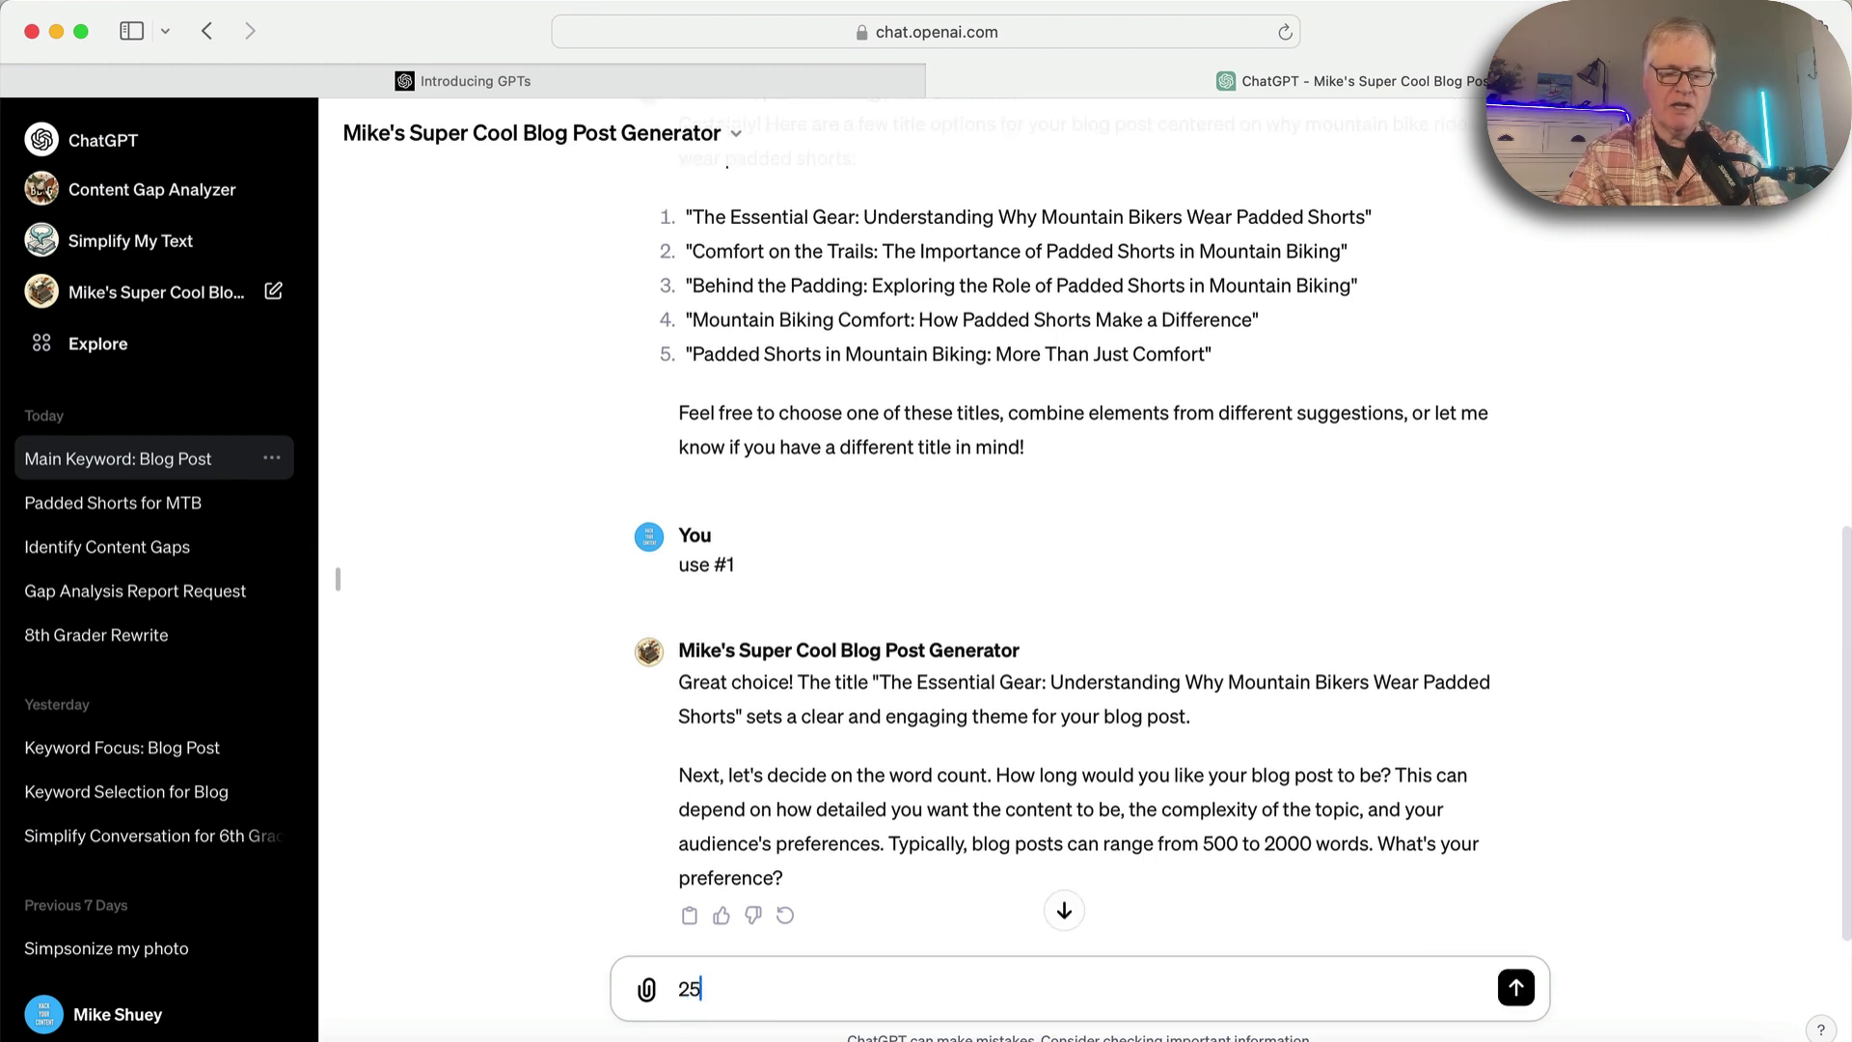
pyautogui.write('00 wo')
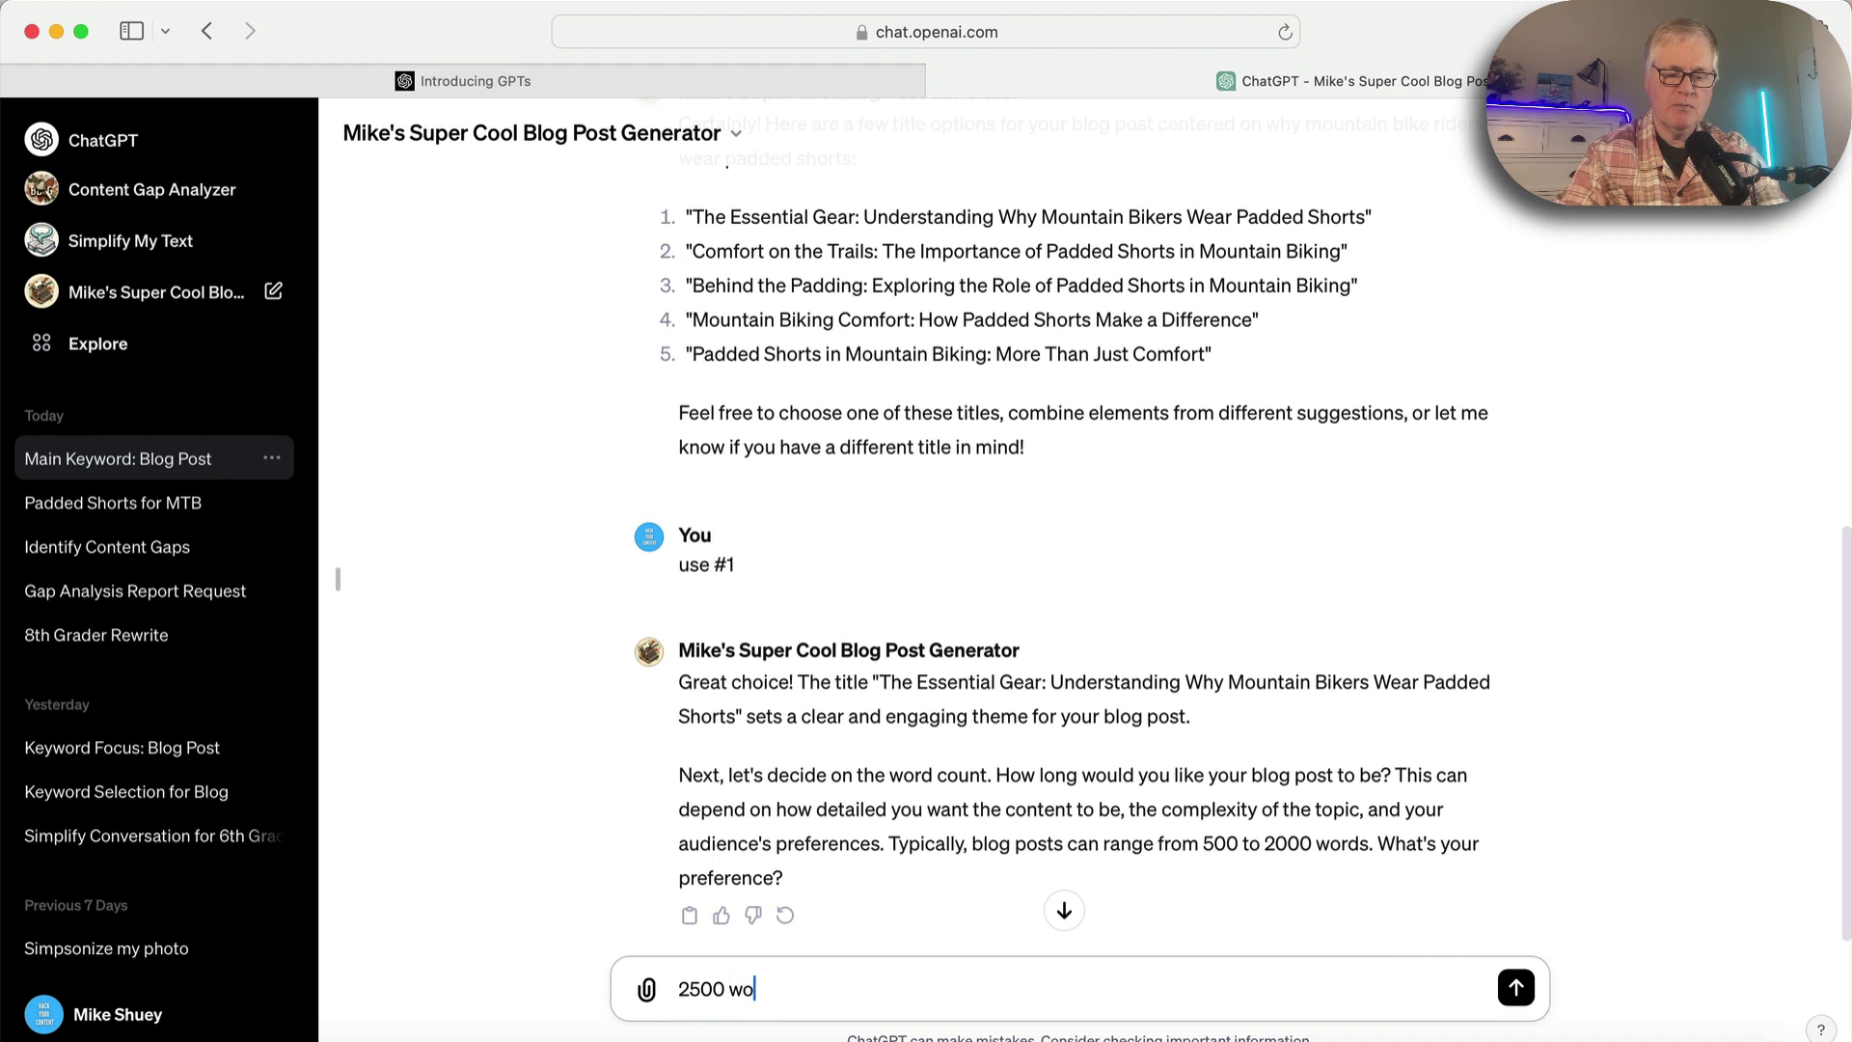
pyautogui.write('rds')
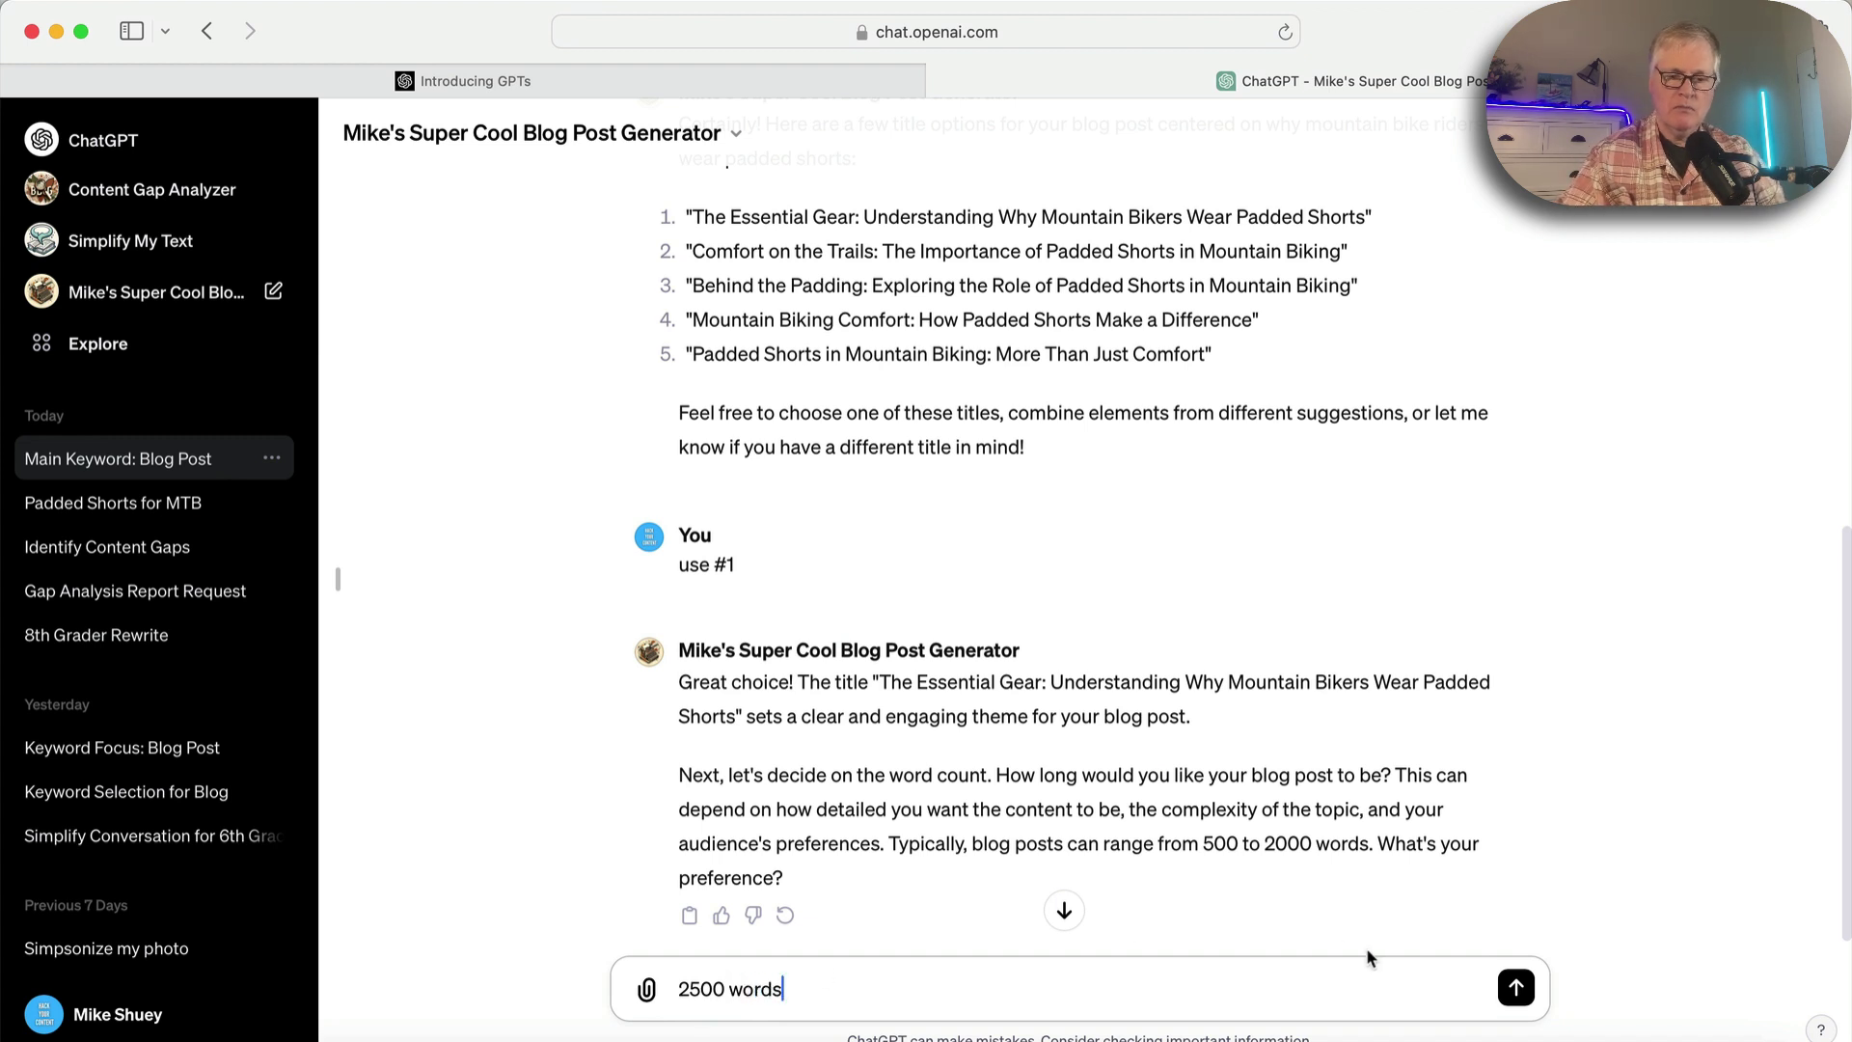
pyautogui.click(1514, 989)
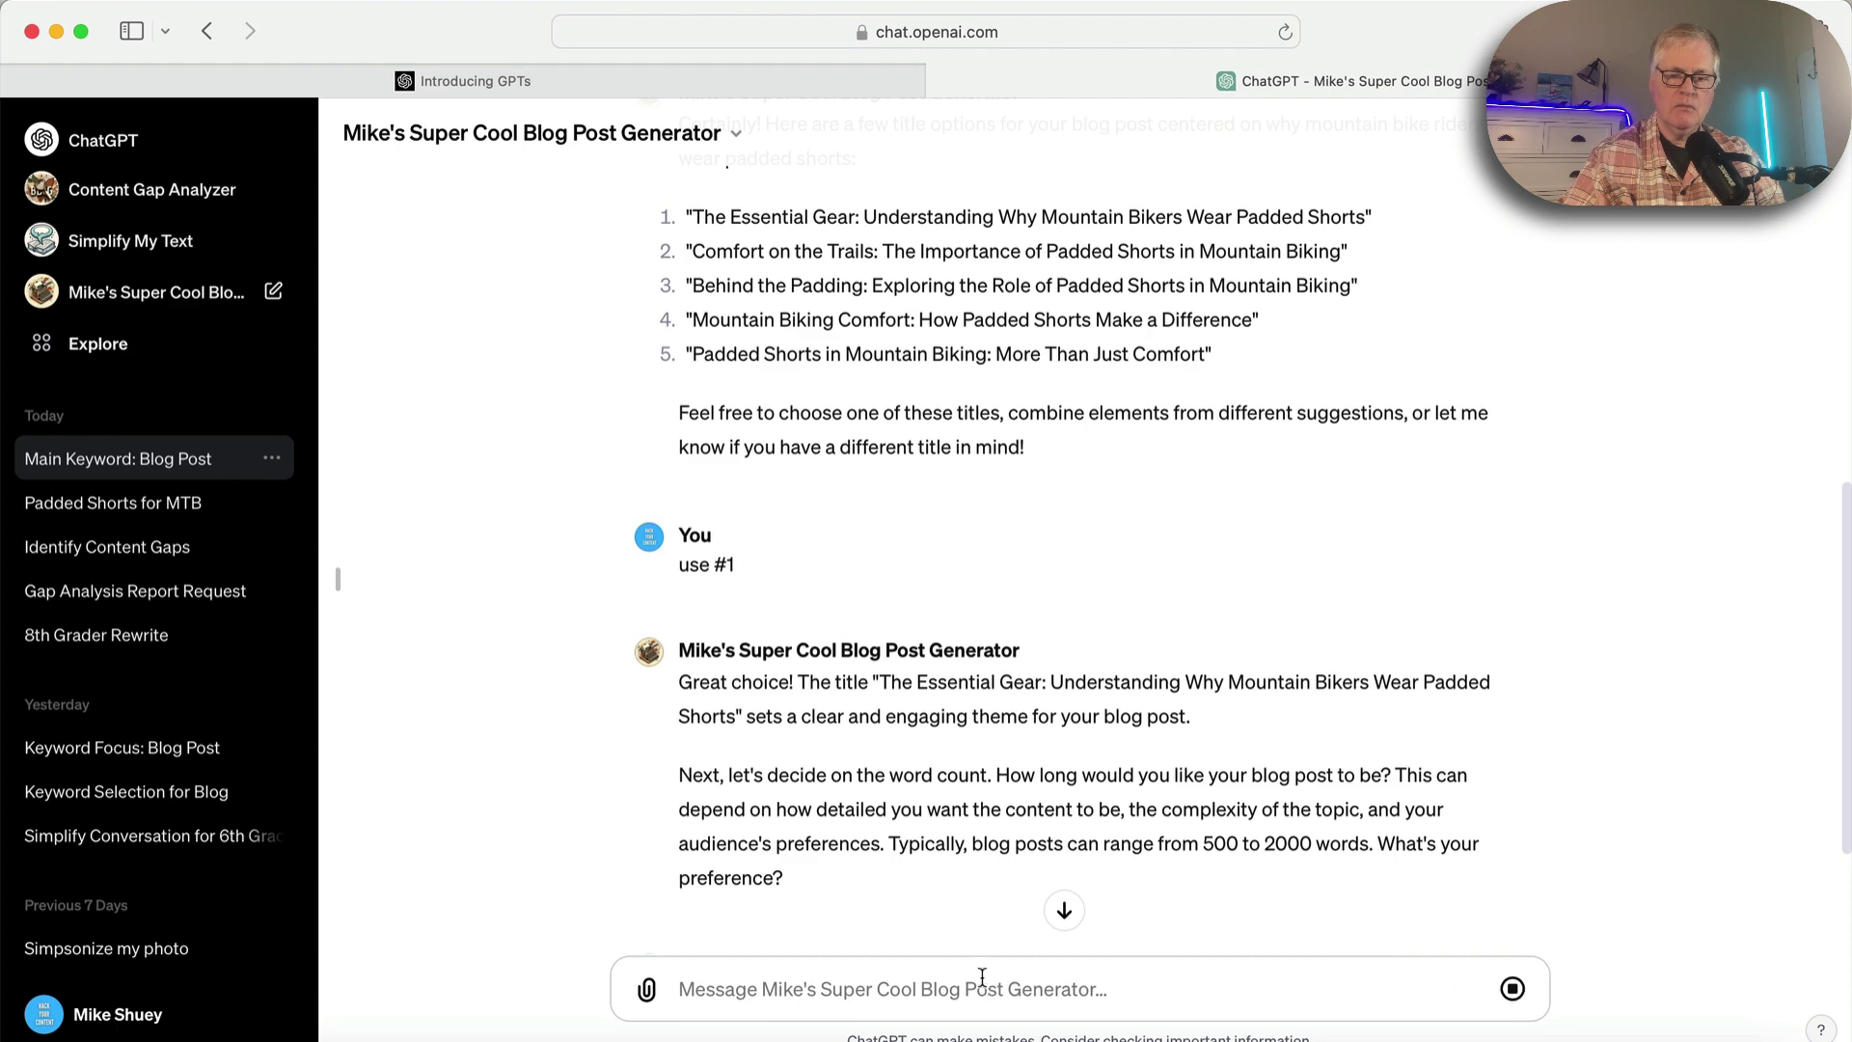
pyautogui.click(1073, 910)
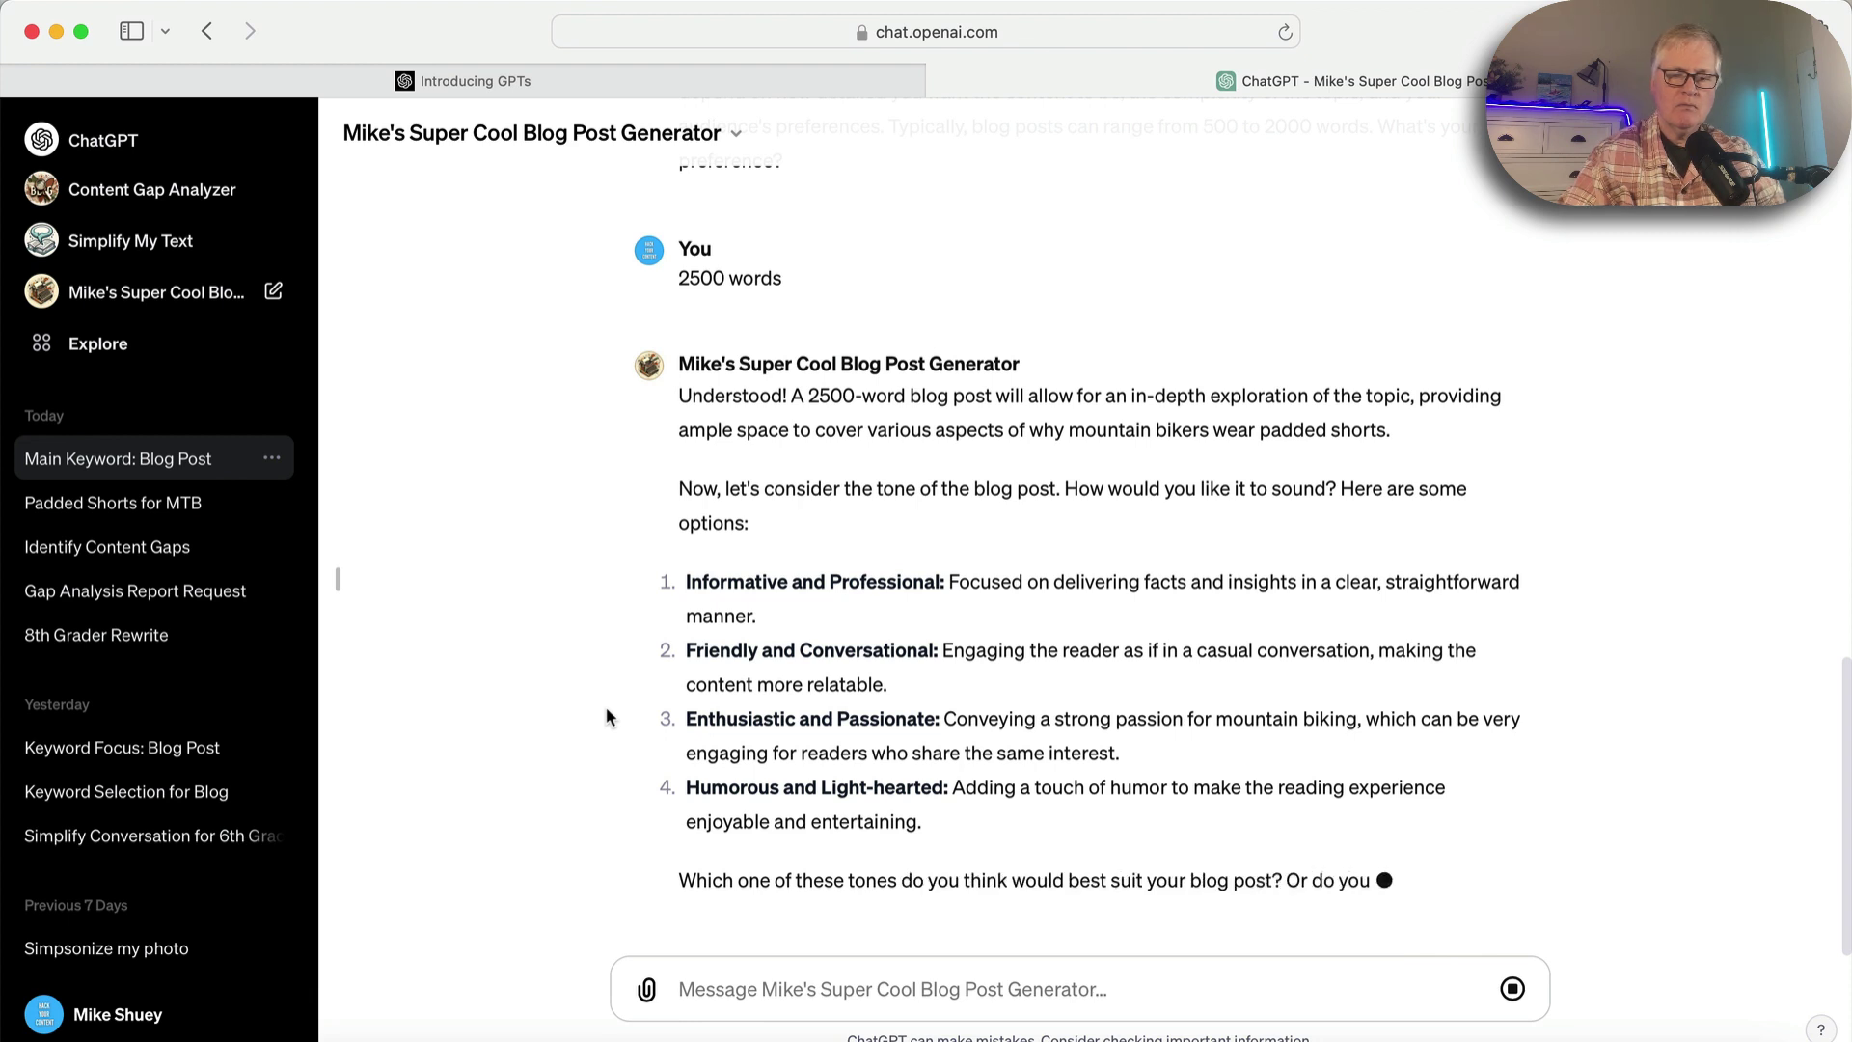
# Reply 'use #2' to select the Friendly and Conversational tone option.
pyautogui.click(735, 994)
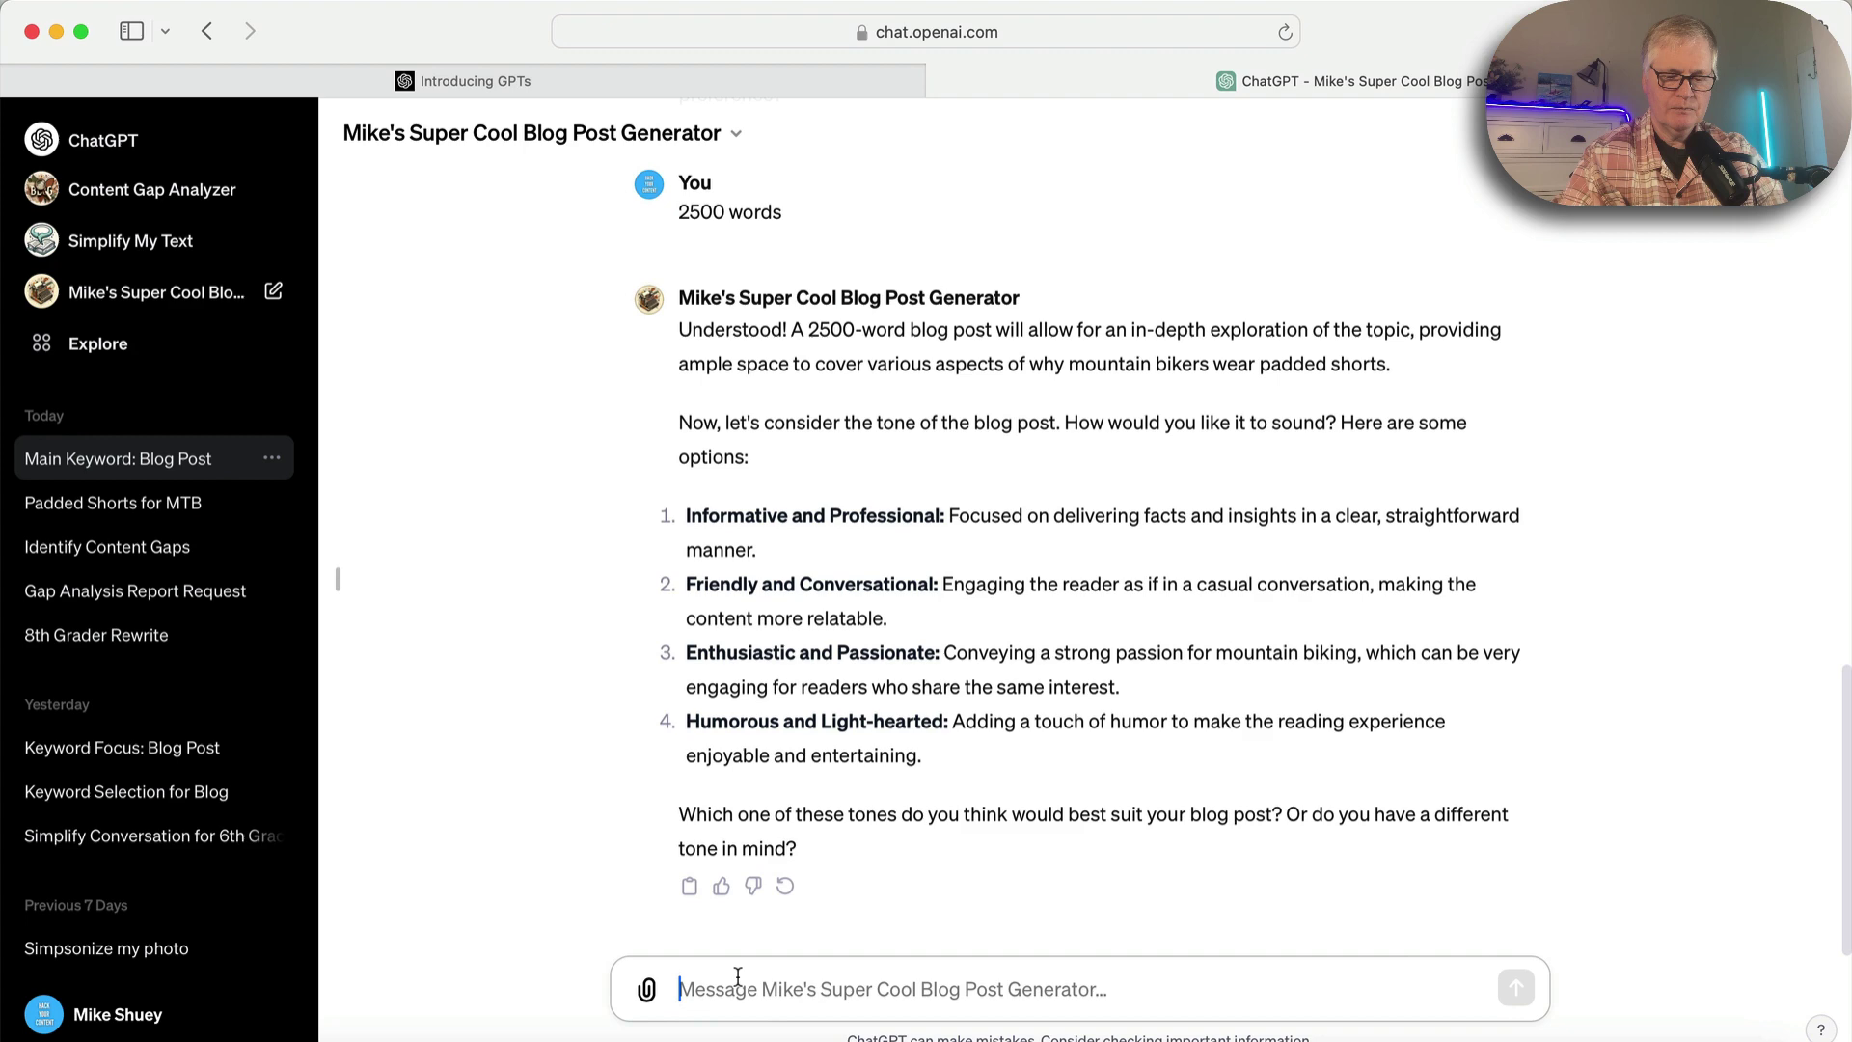
pyautogui.write('use ')
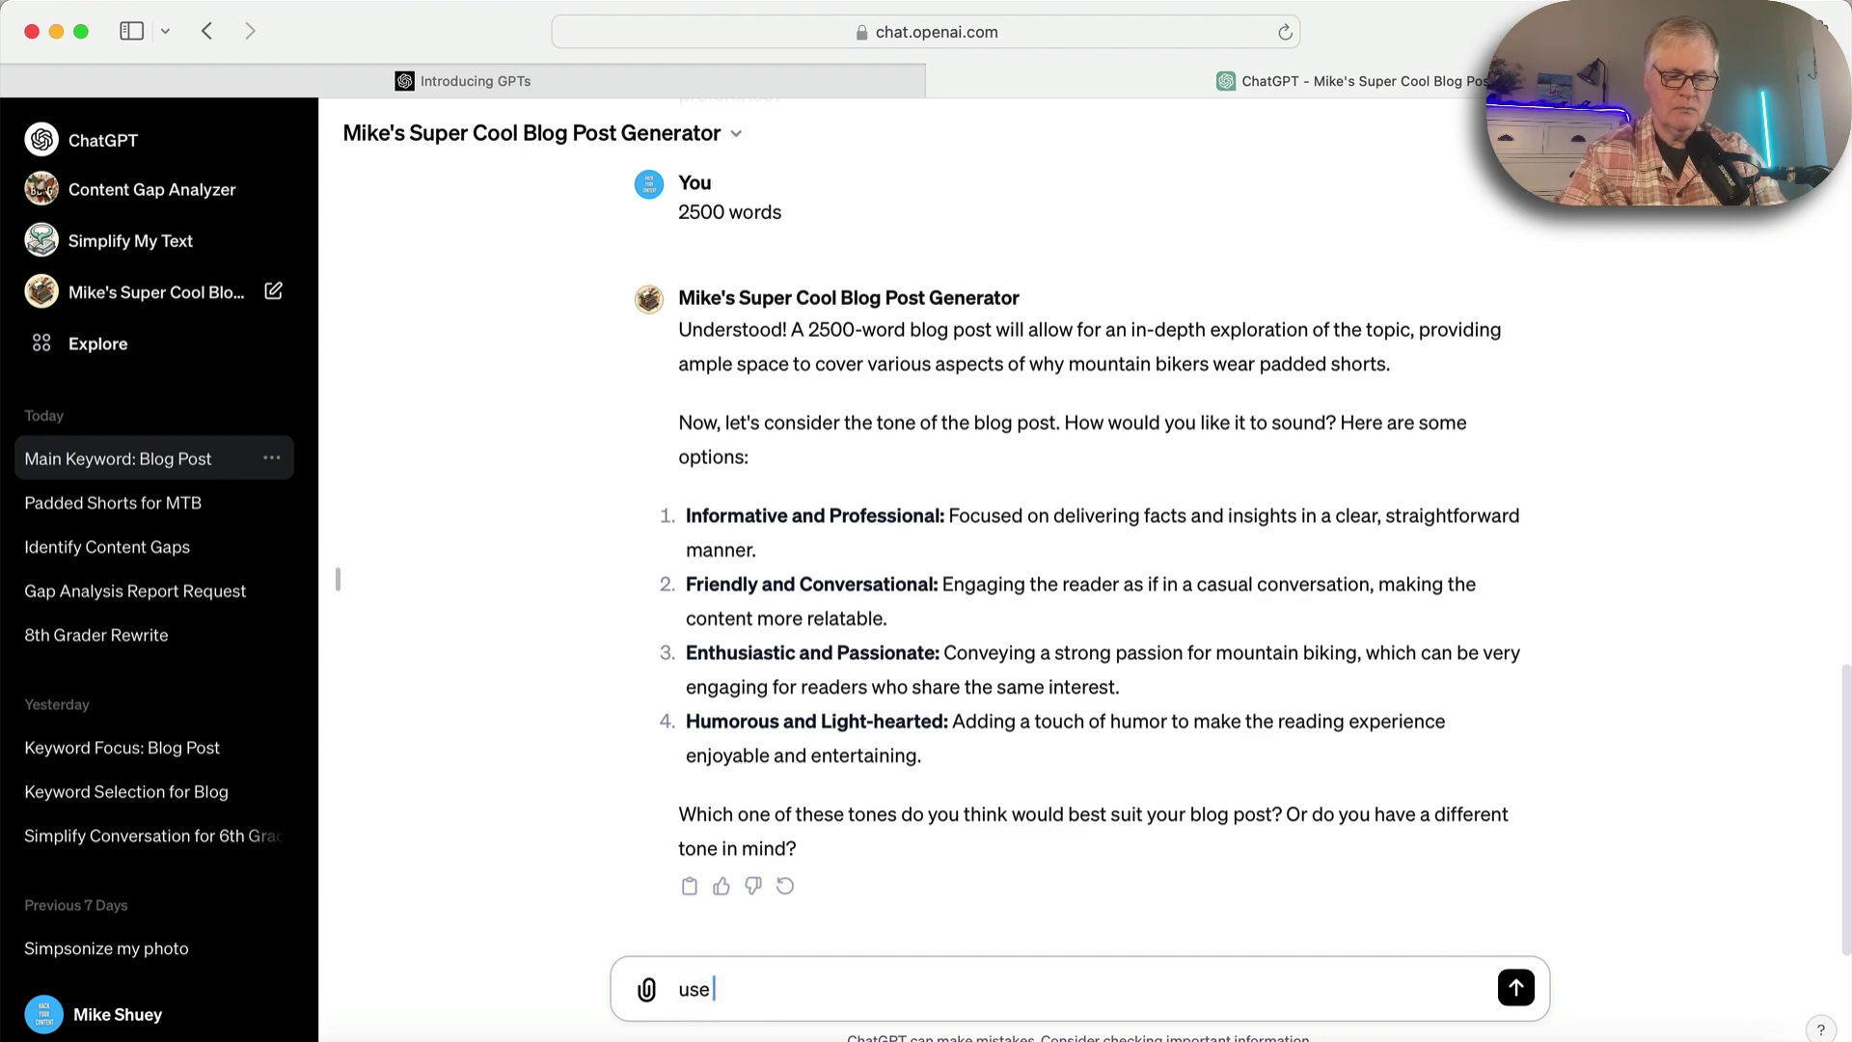
pyautogui.write('#2')
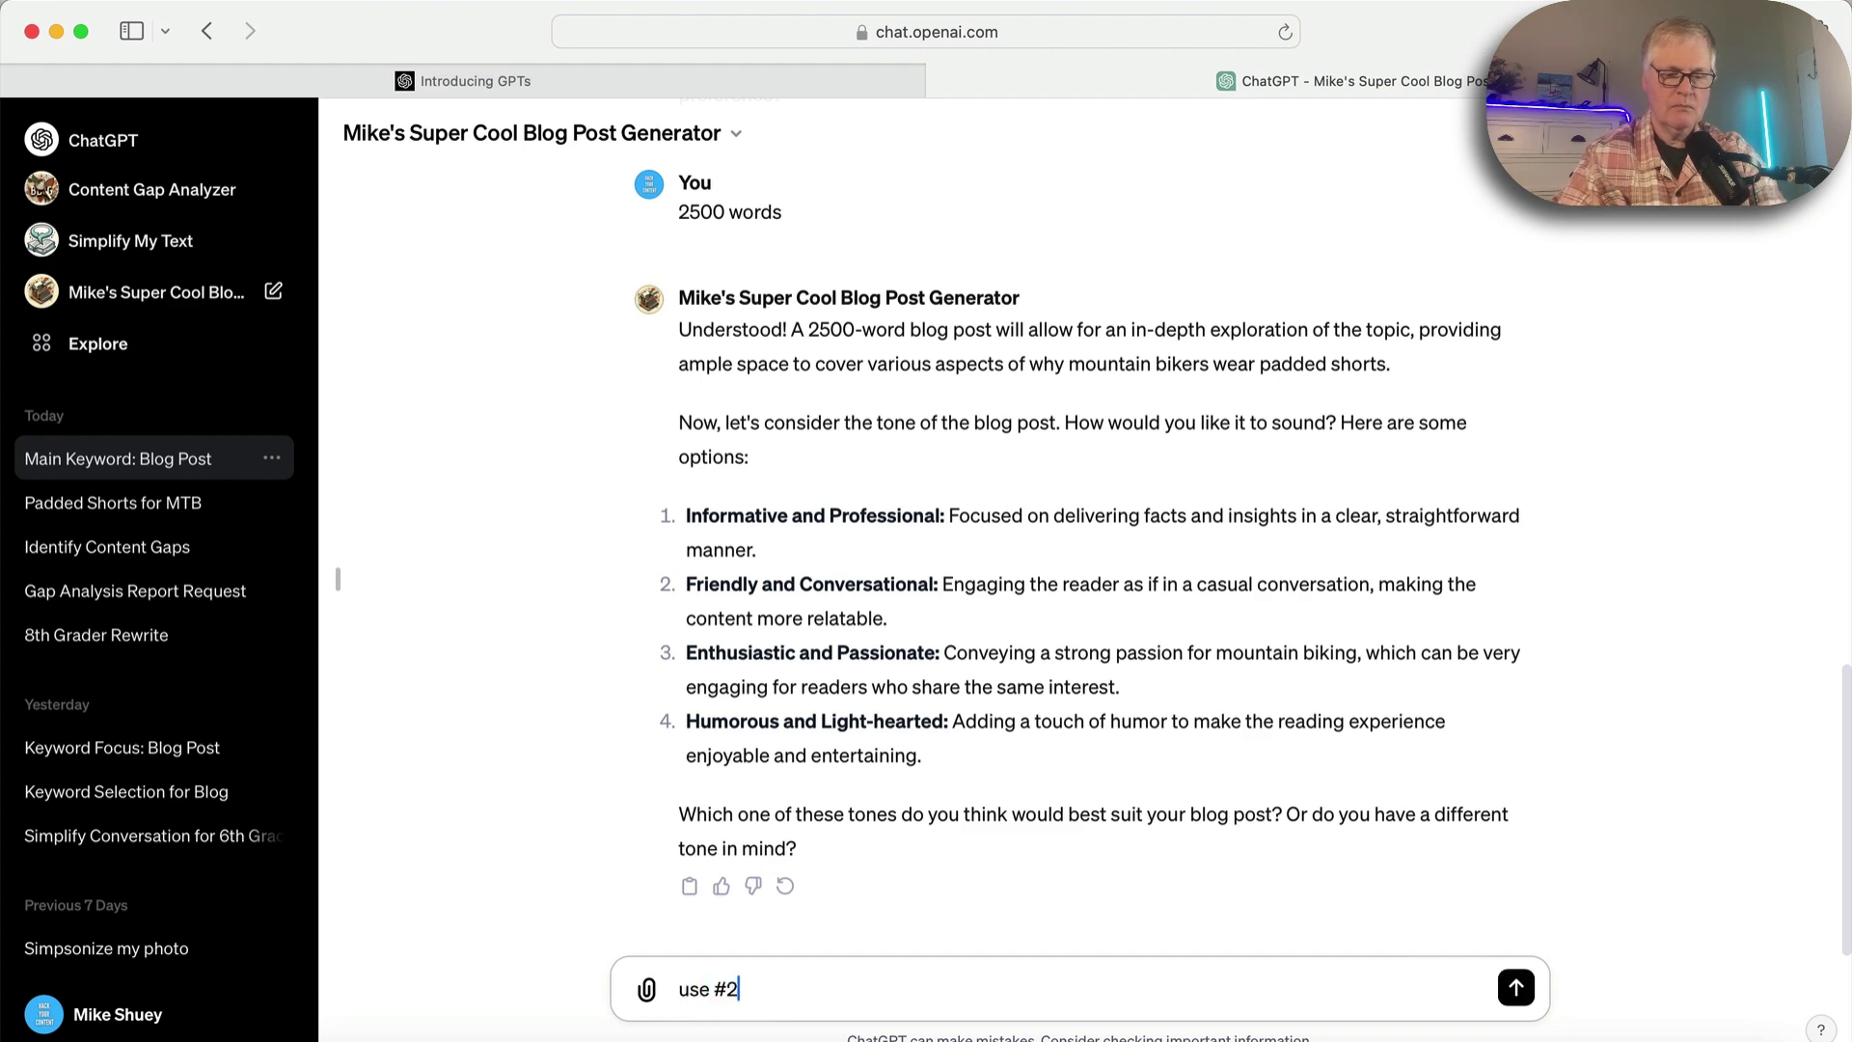
pyautogui.click(1514, 999)
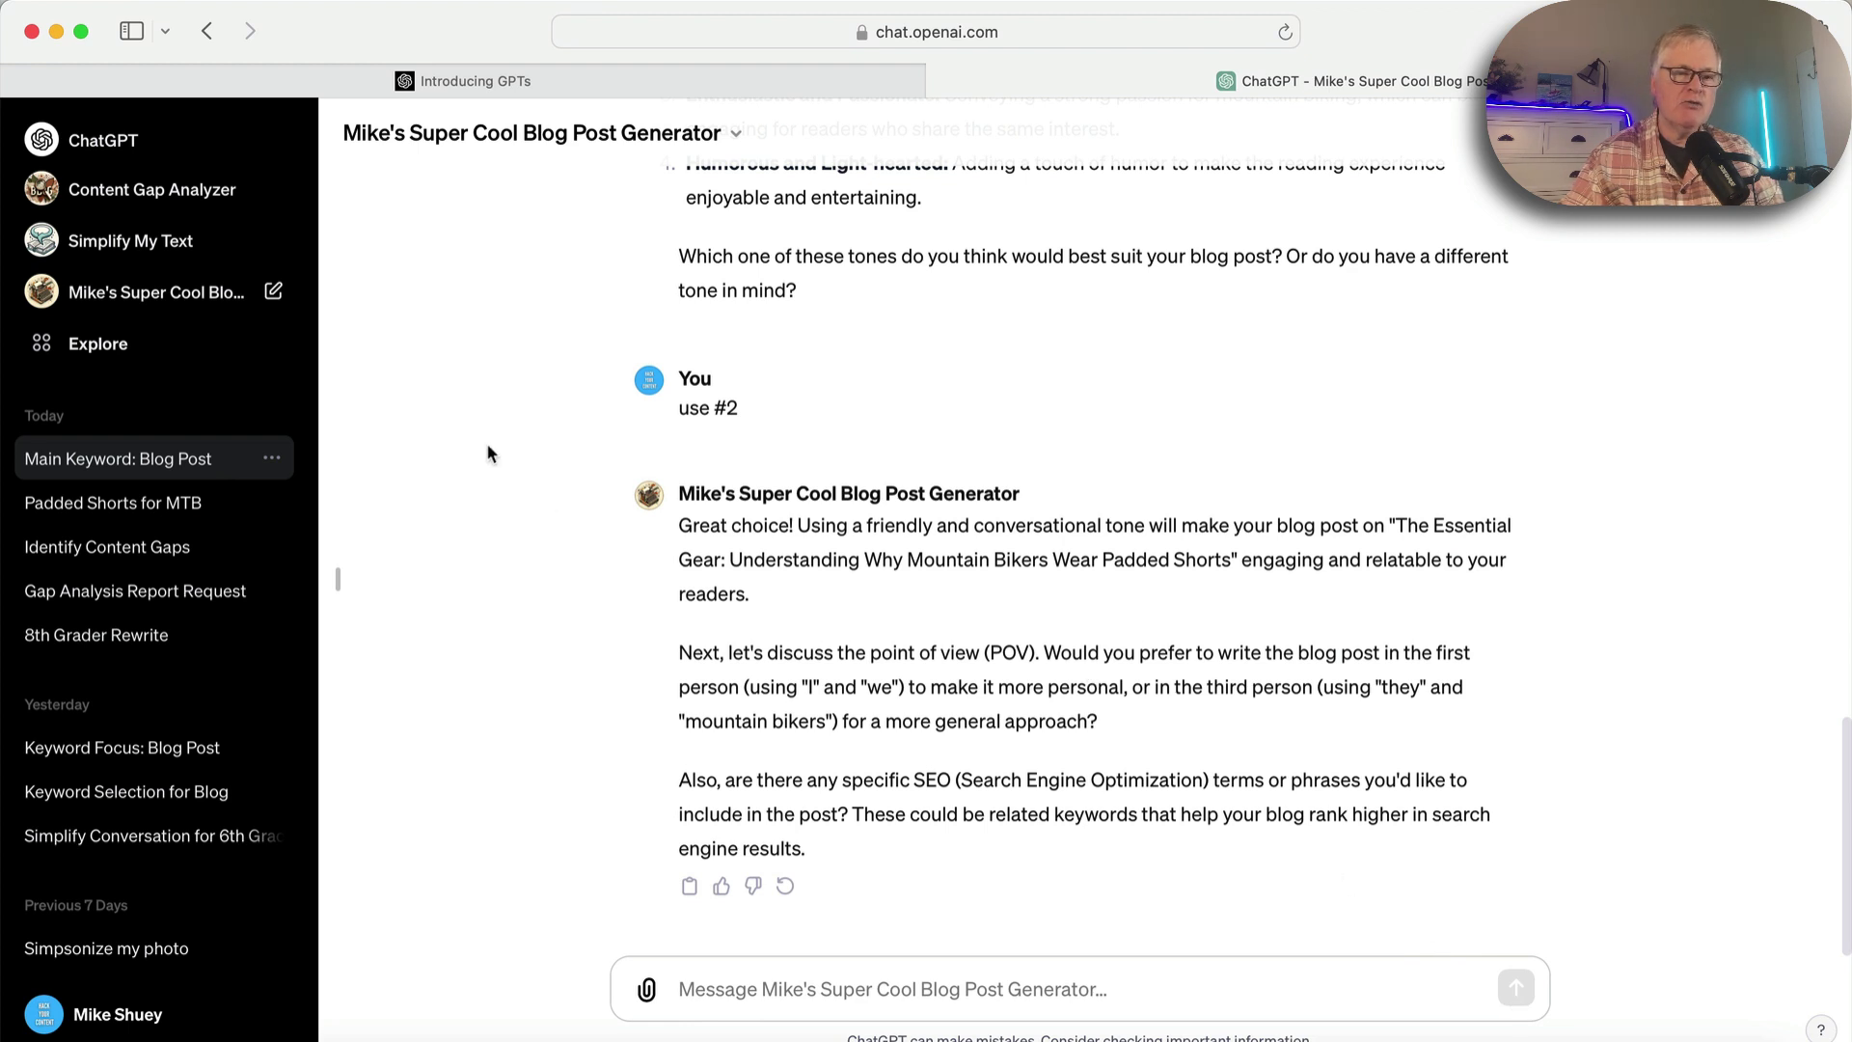
# Open the Simplify My Text GPT in ChatGPT, then switch to the Hemingway Editor tab.
pyautogui.click(147, 241)
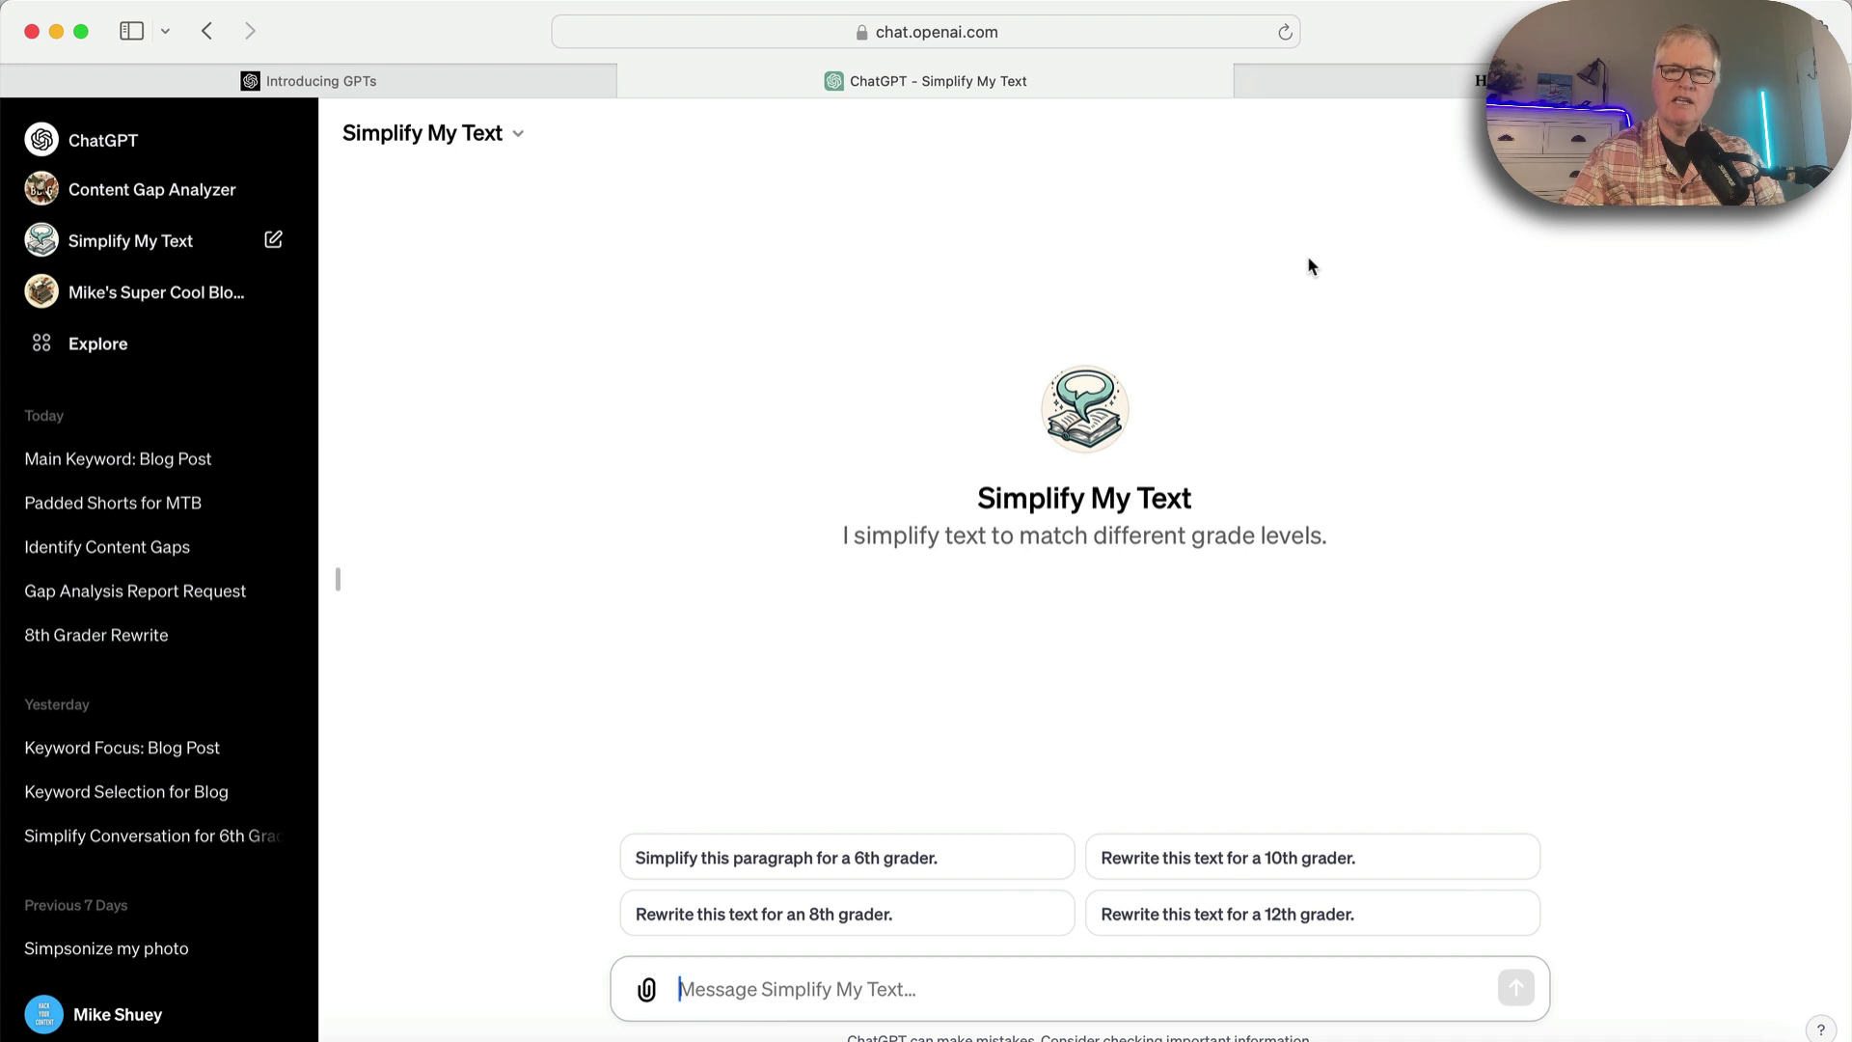
pyautogui.click(1447, 90)
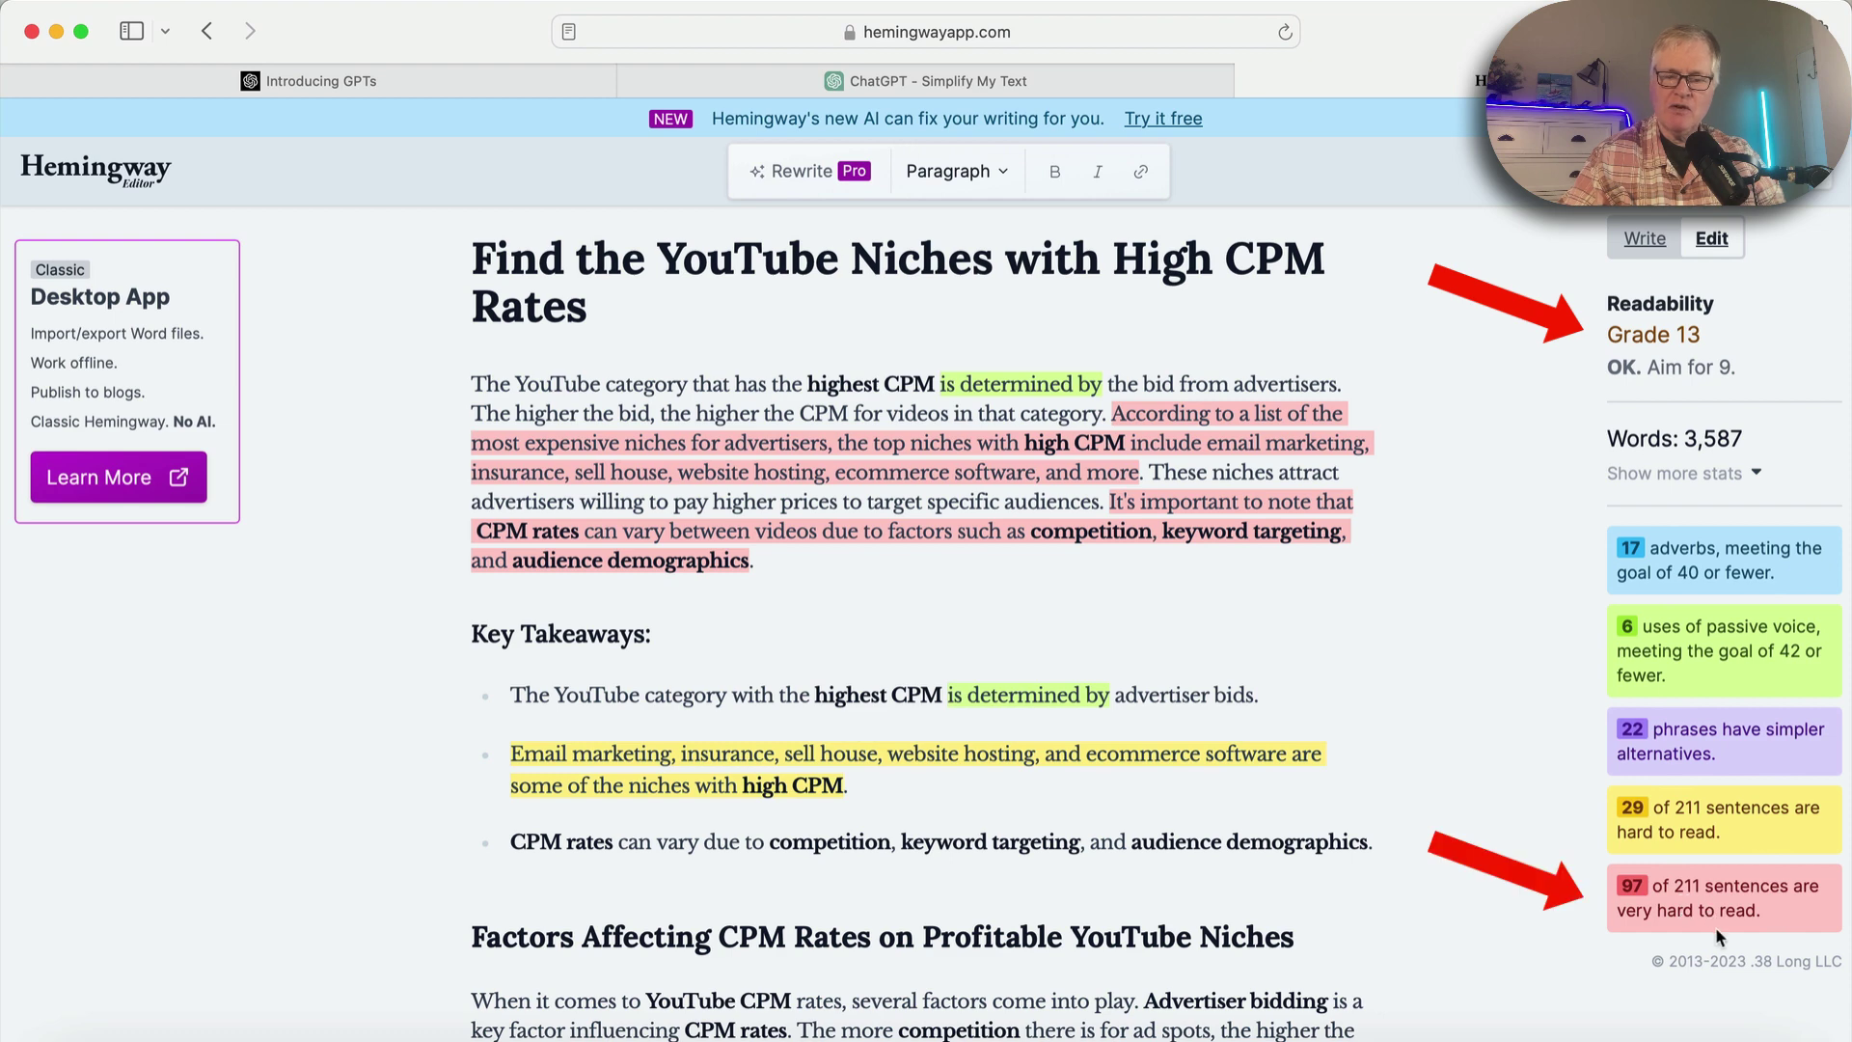
# Select the red-highlighted sentences following 'Audience demographics also play a role in CPM rates.'.
pyautogui.scroll(-3, 1350, 627)
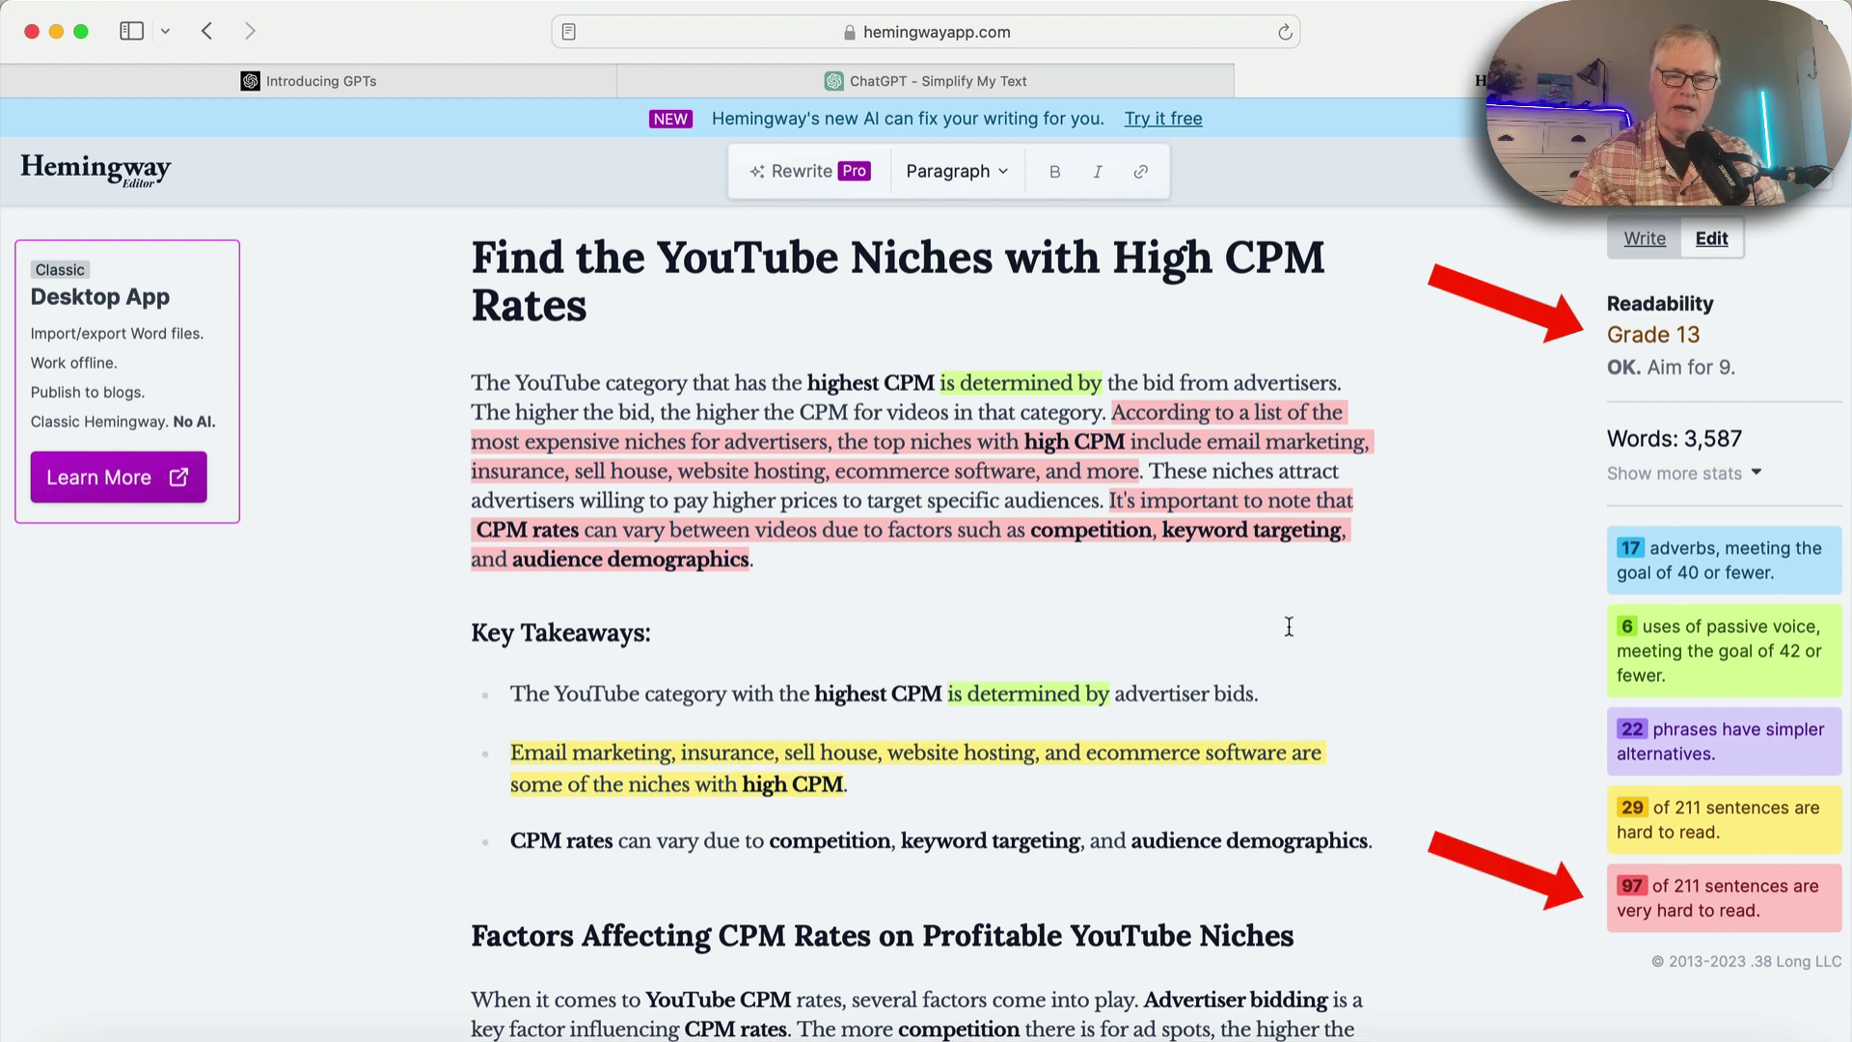
pyautogui.scroll(-10, 1288, 626)
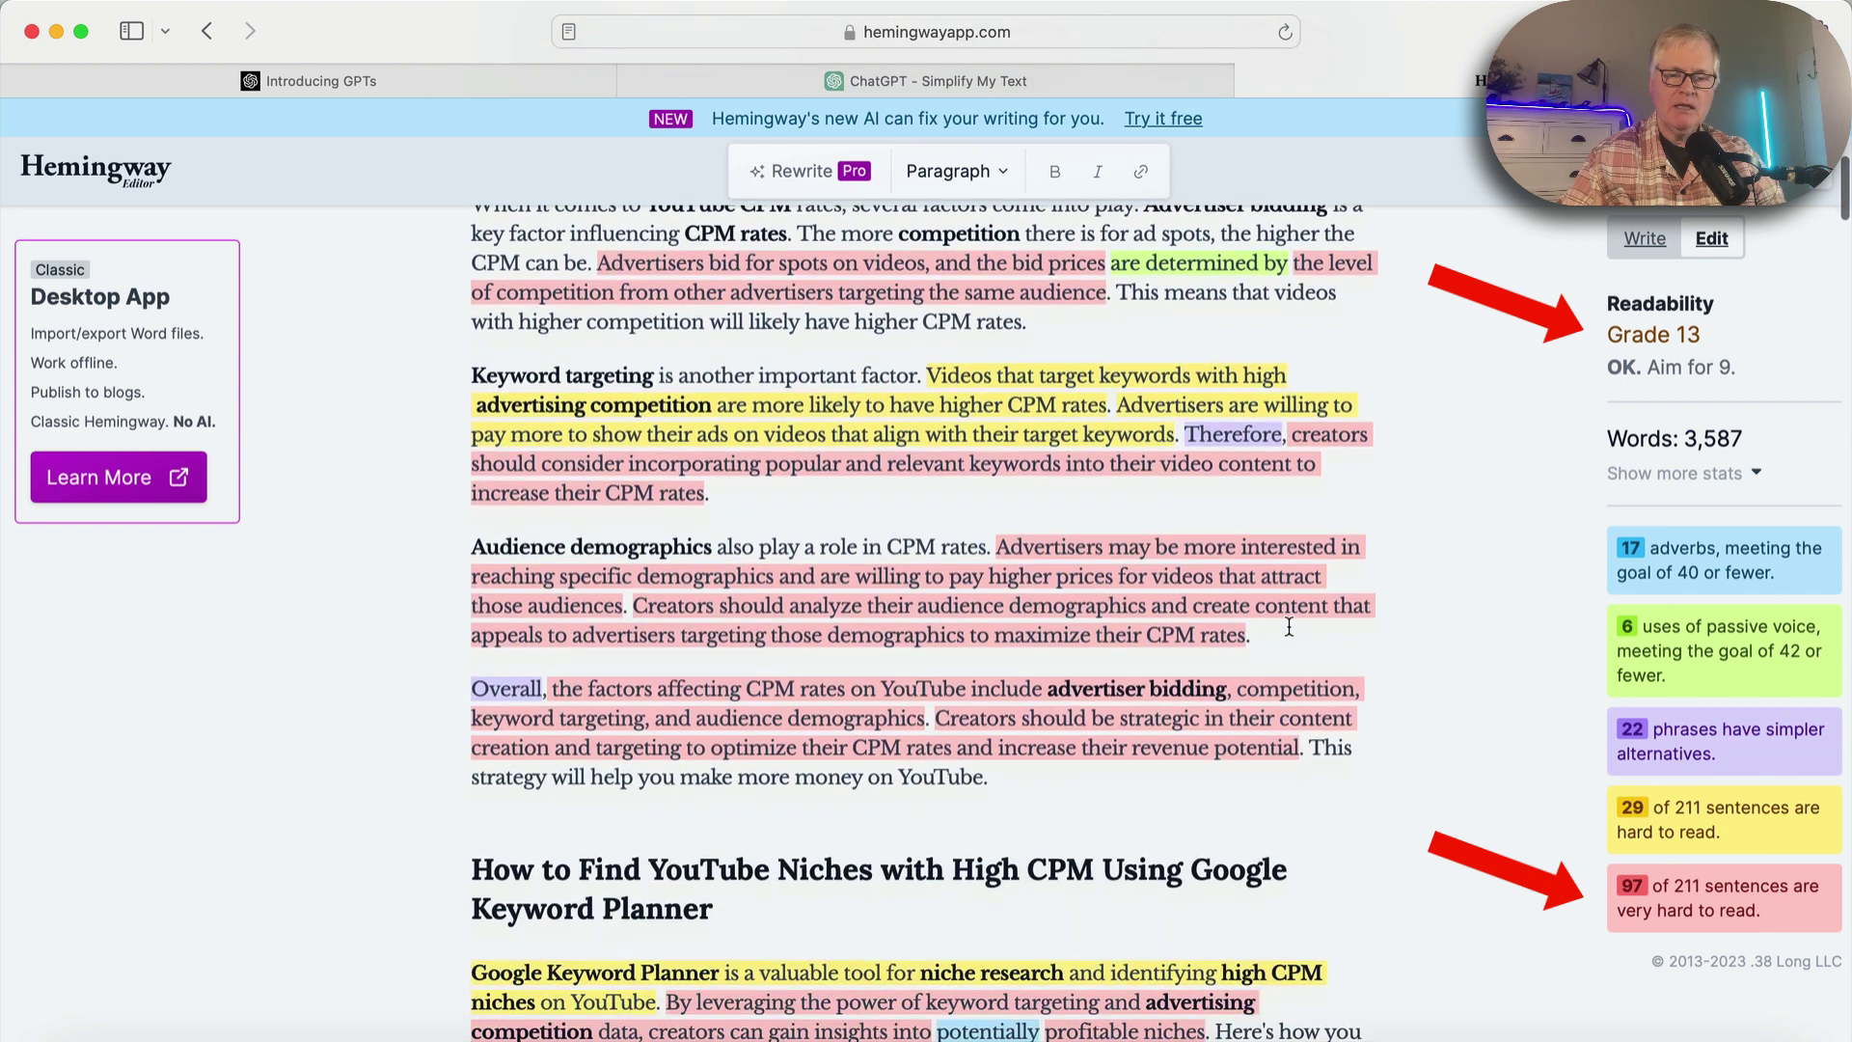
pyautogui.scroll(2, 965, 502)
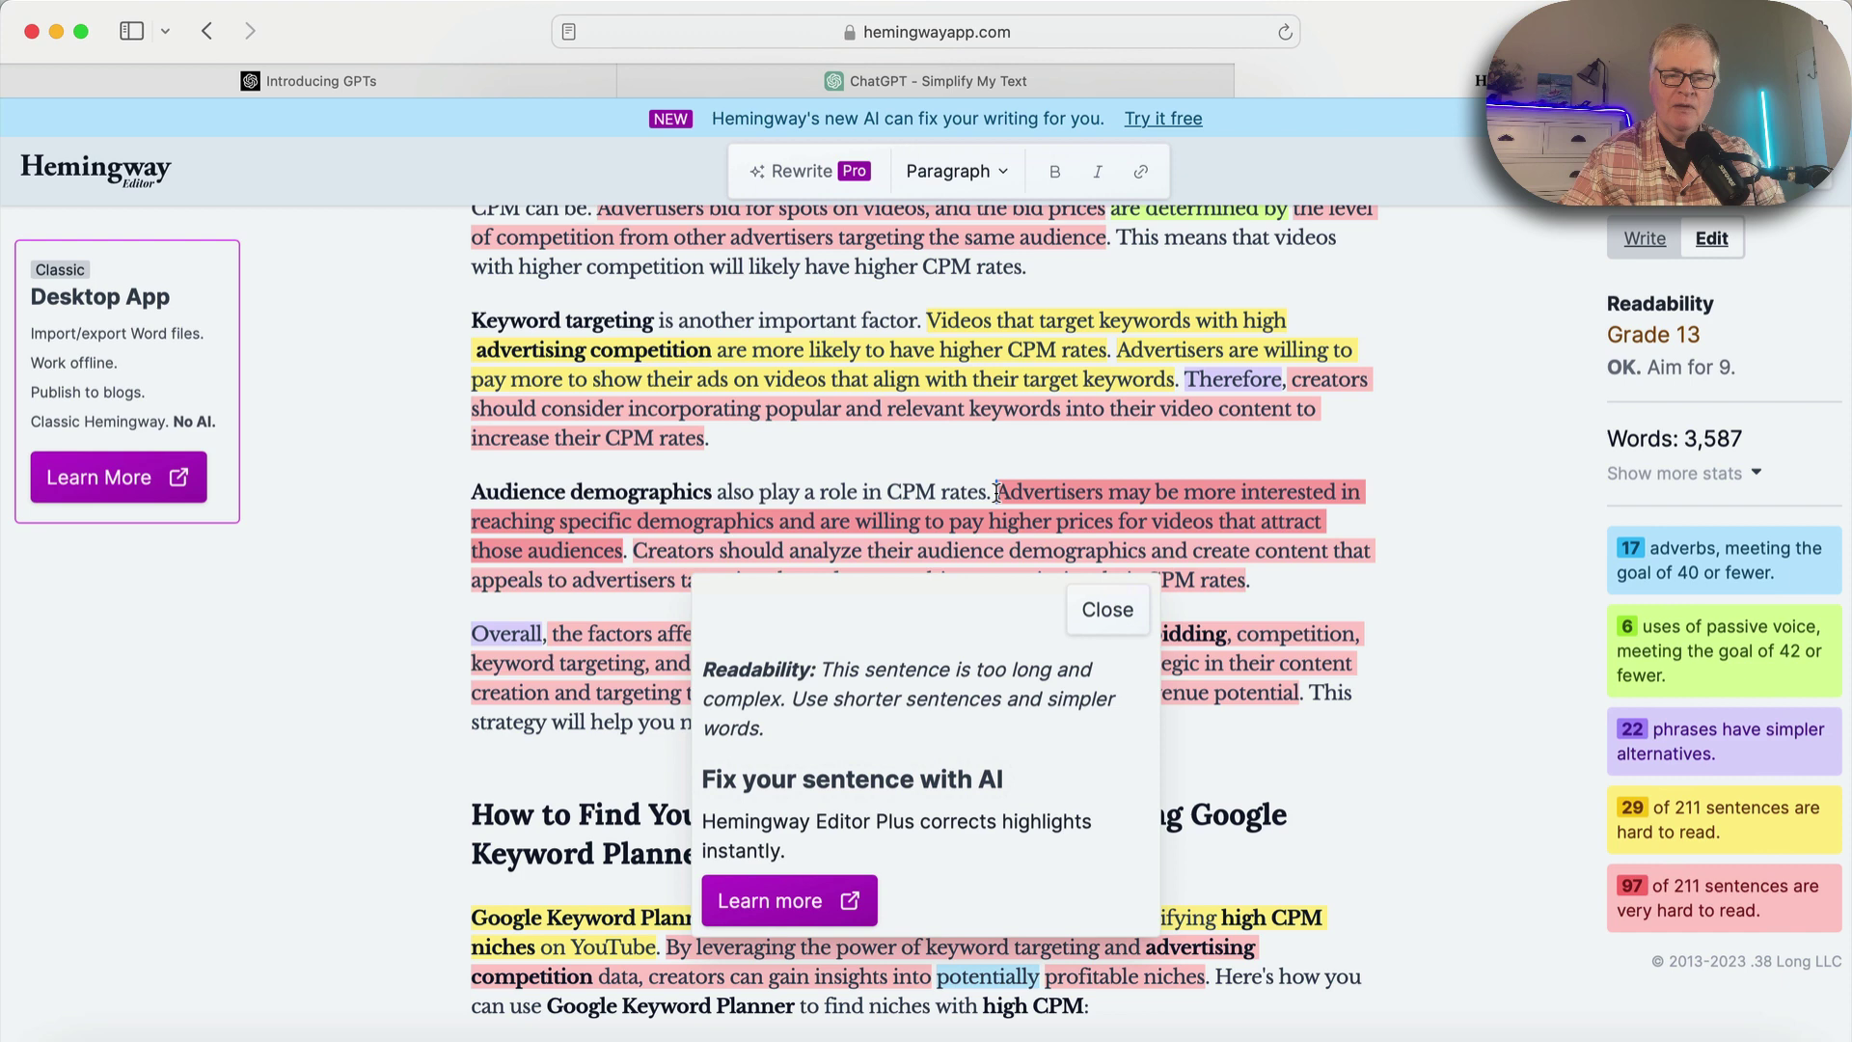
pyautogui.moveTo(996, 493); pyautogui.dragTo(1255, 581)
pyautogui.press('super+c')
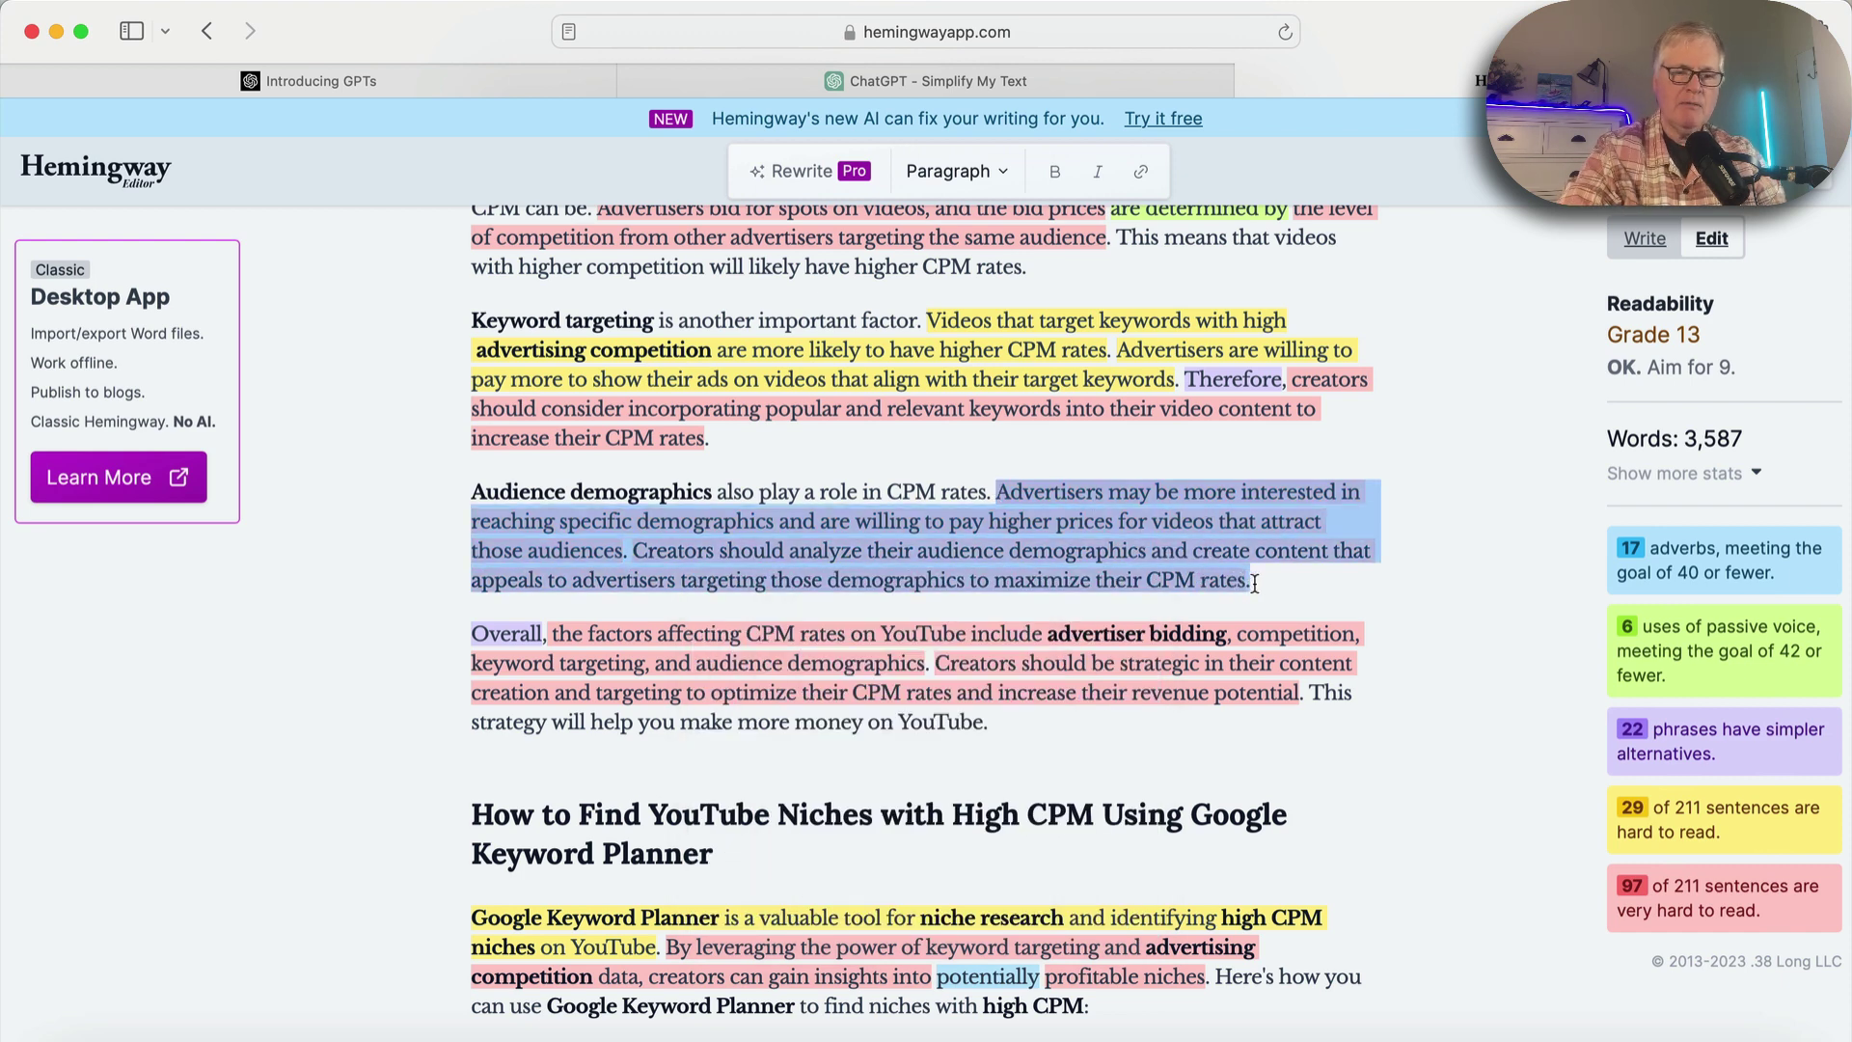
# In Simplify My Text, use the 'Rewrite this text for a 10th grader' starter with the pasted paragraph.
pyautogui.click(1071, 83)
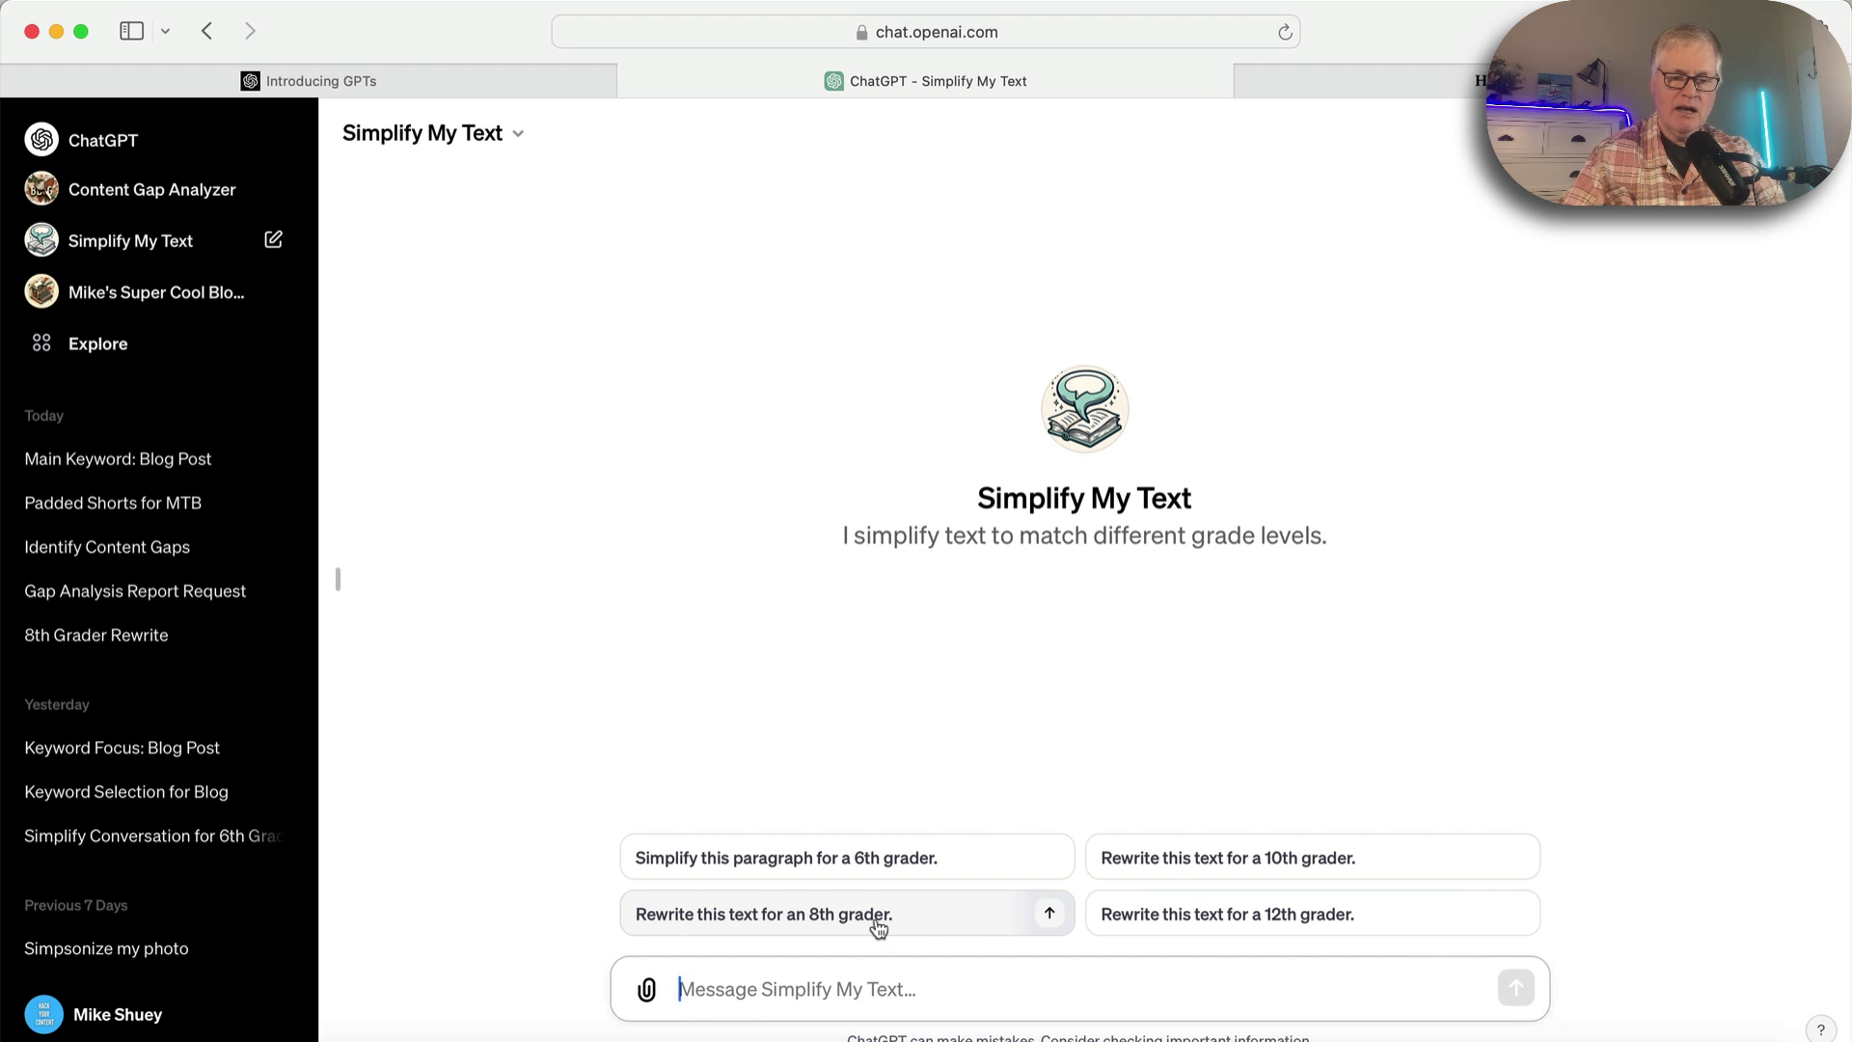
pyautogui.click(1130, 874)
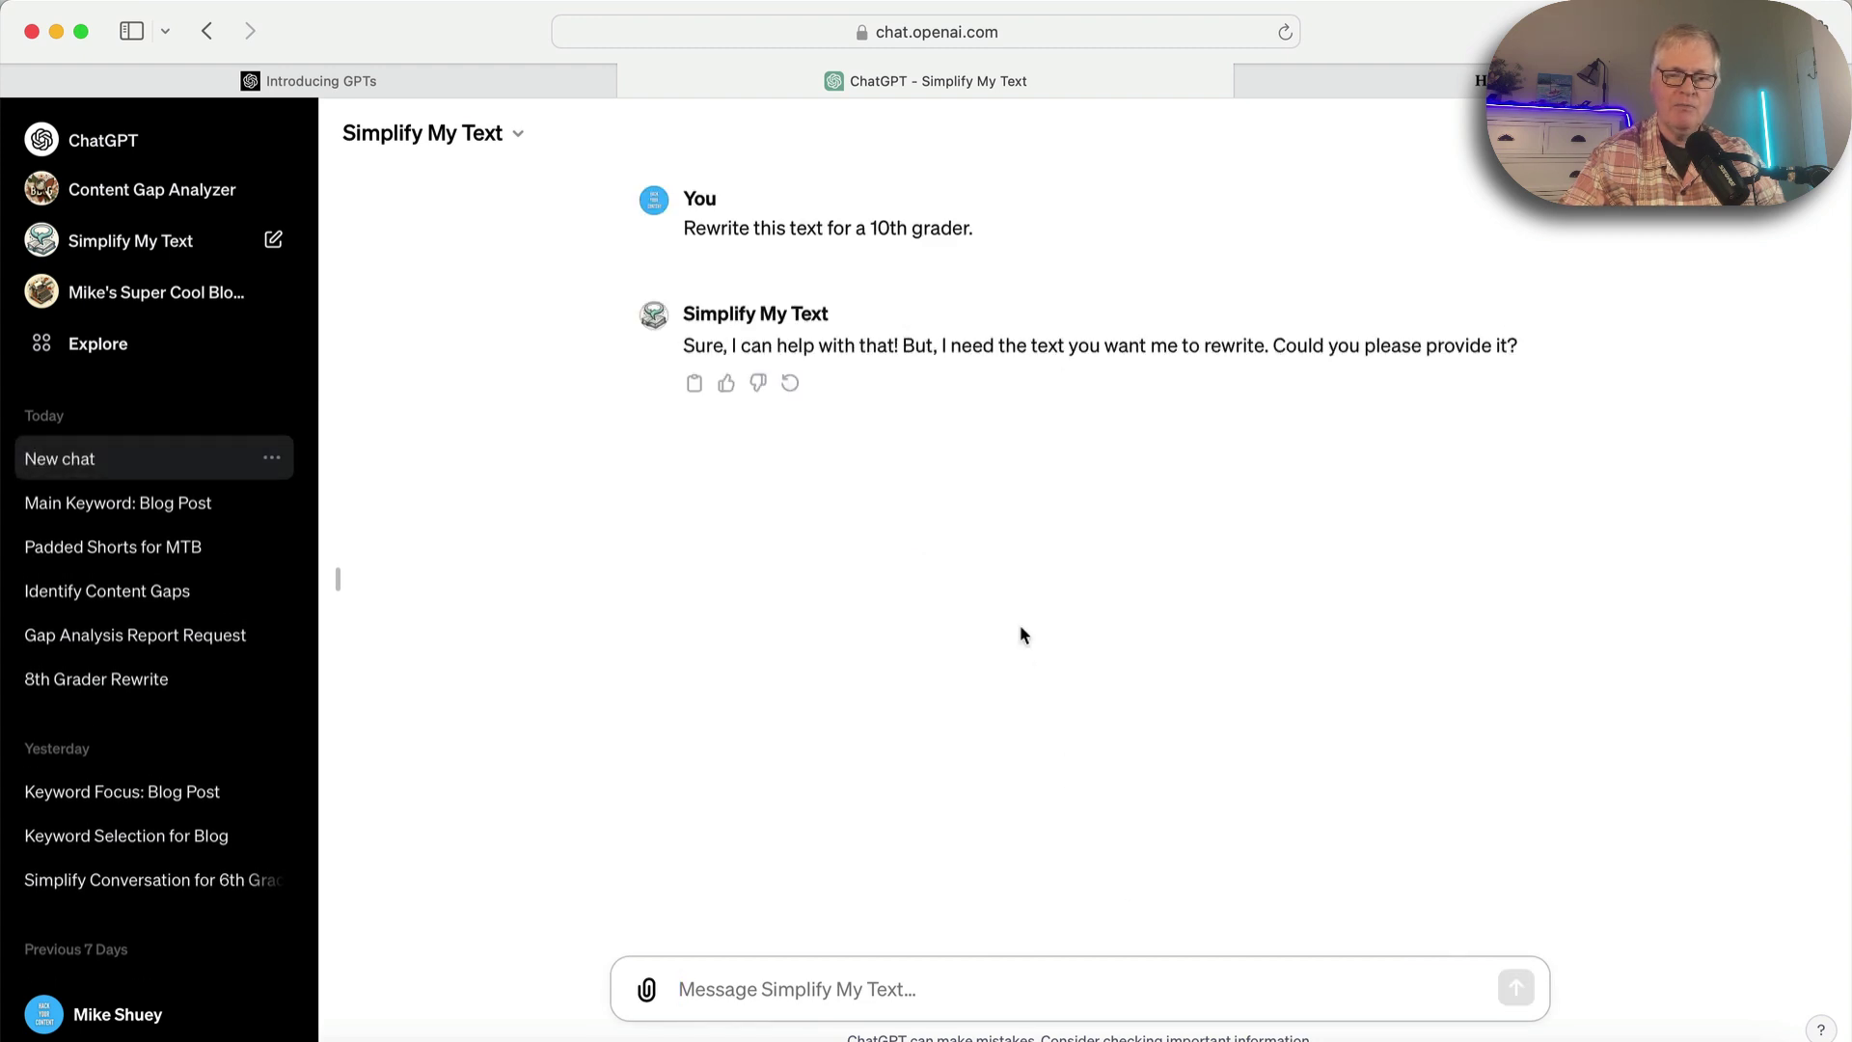
pyautogui.click(686, 1009)
pyautogui.press('super+v')
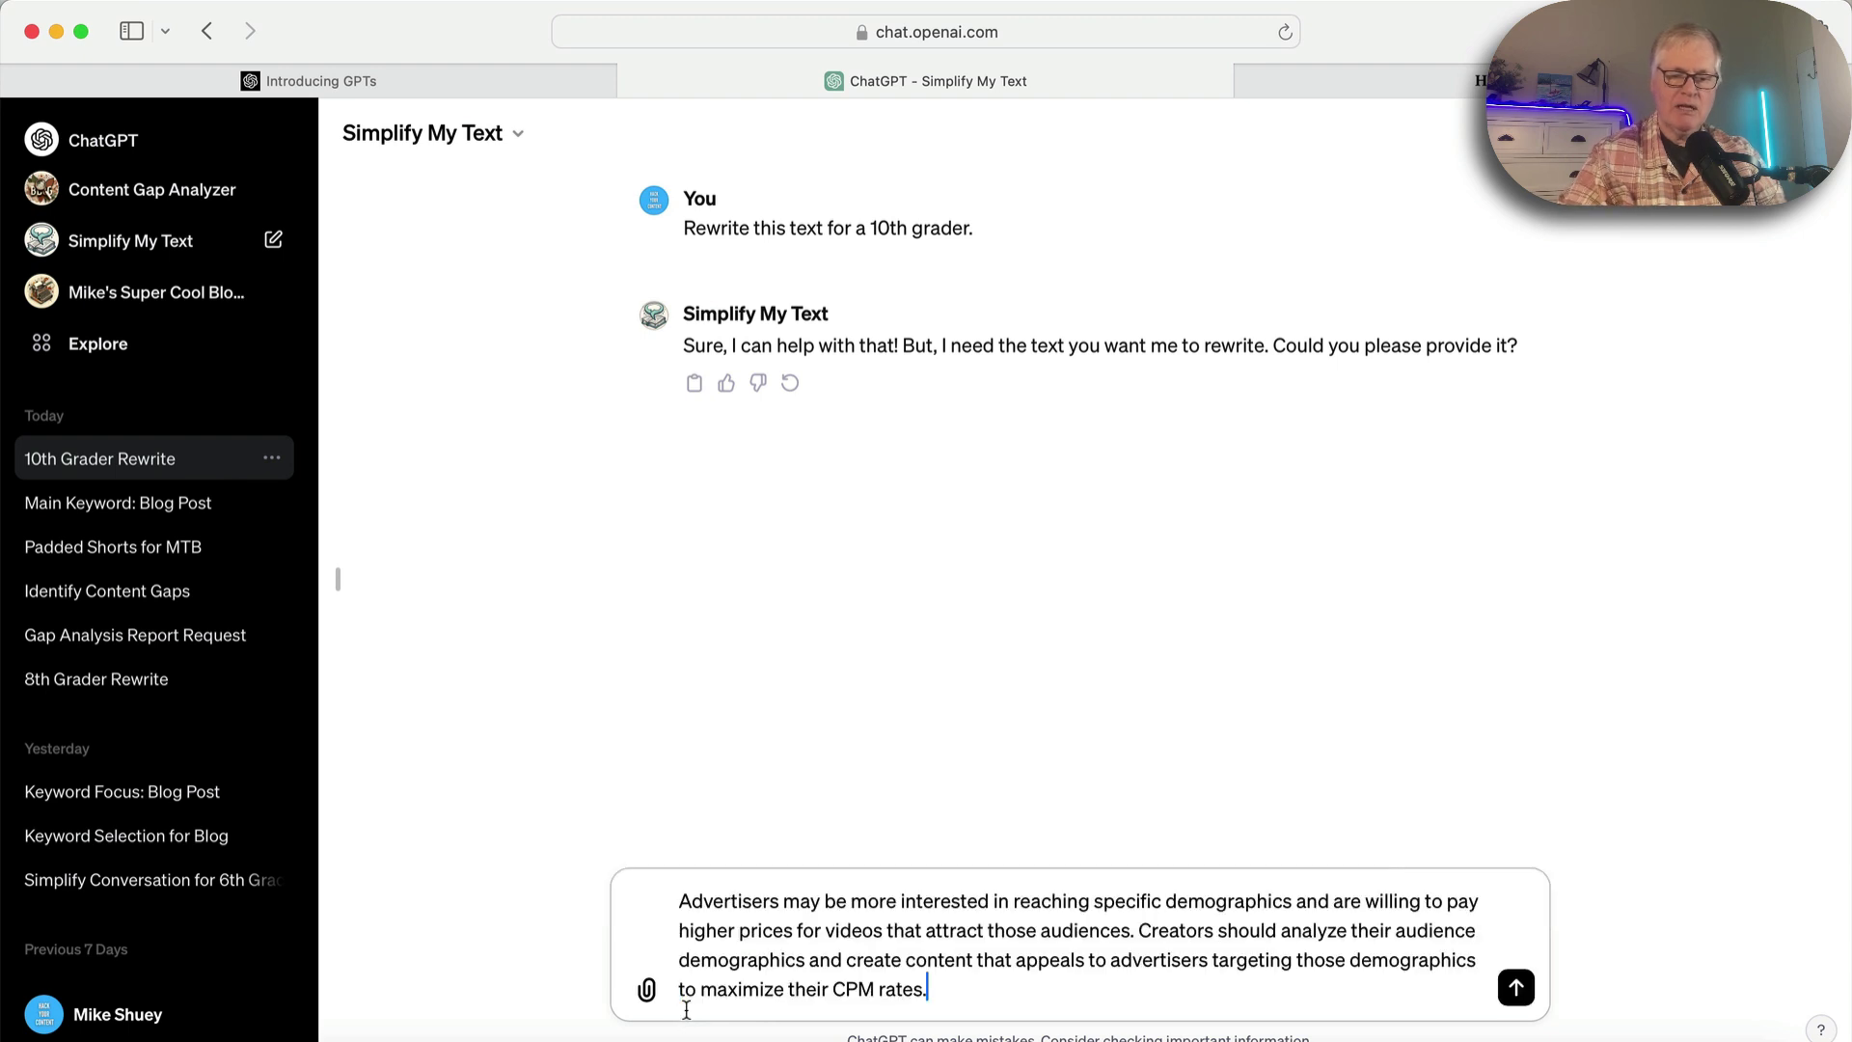
pyautogui.click(1517, 993)
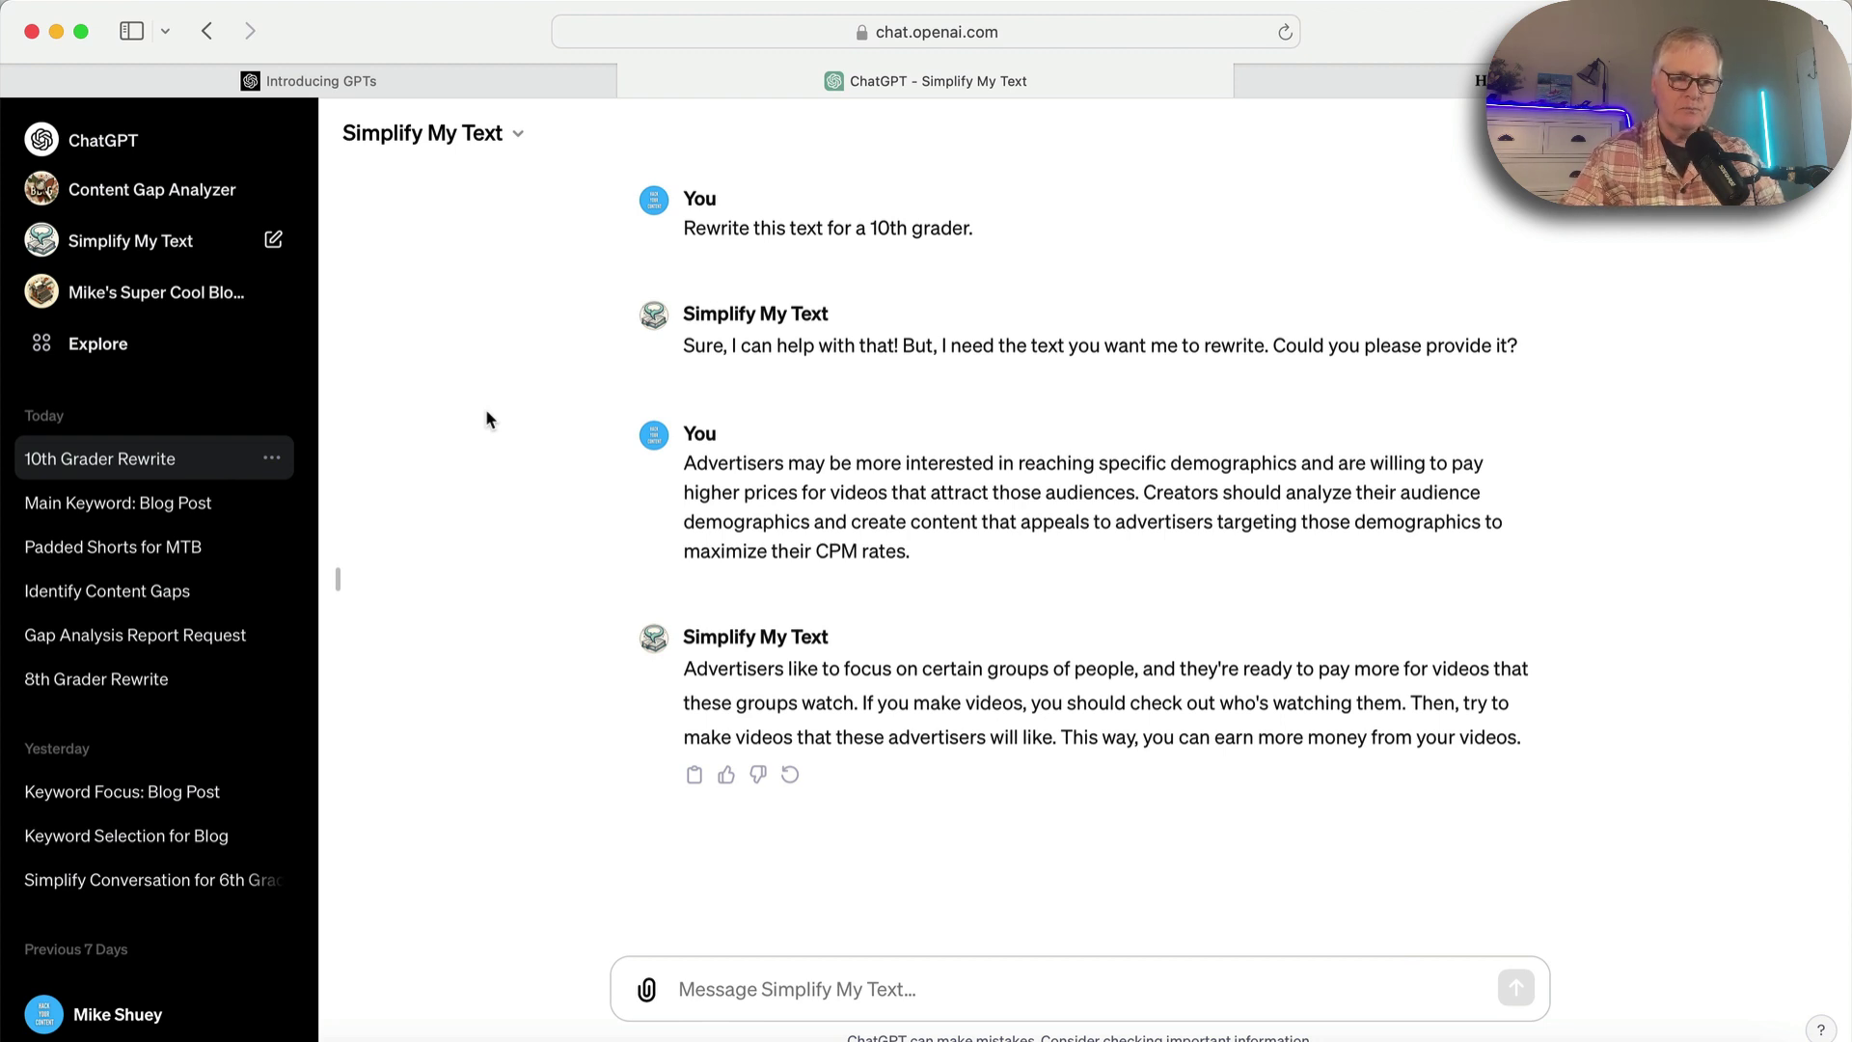
# Open the Content Gap Analyzer GPT, then go to Explore to view My GPTs.
pyautogui.click(141, 200)
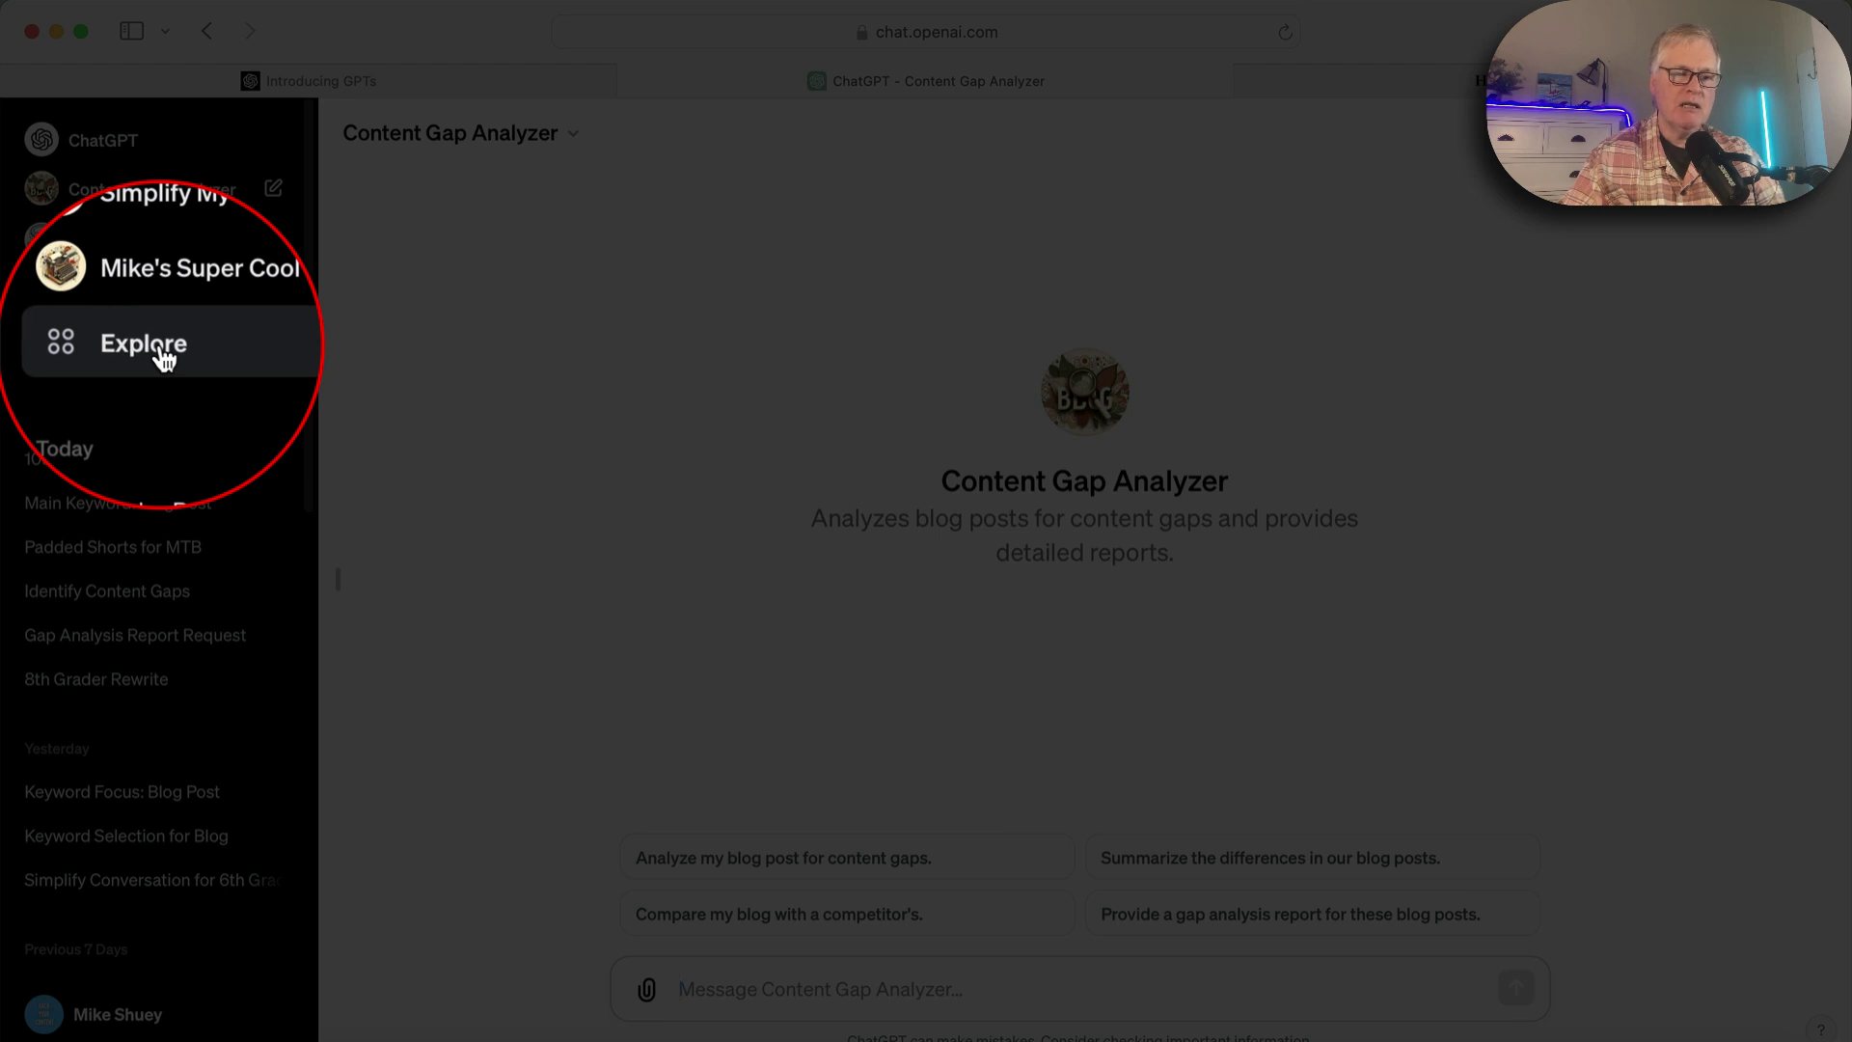
pyautogui.click(164, 359)
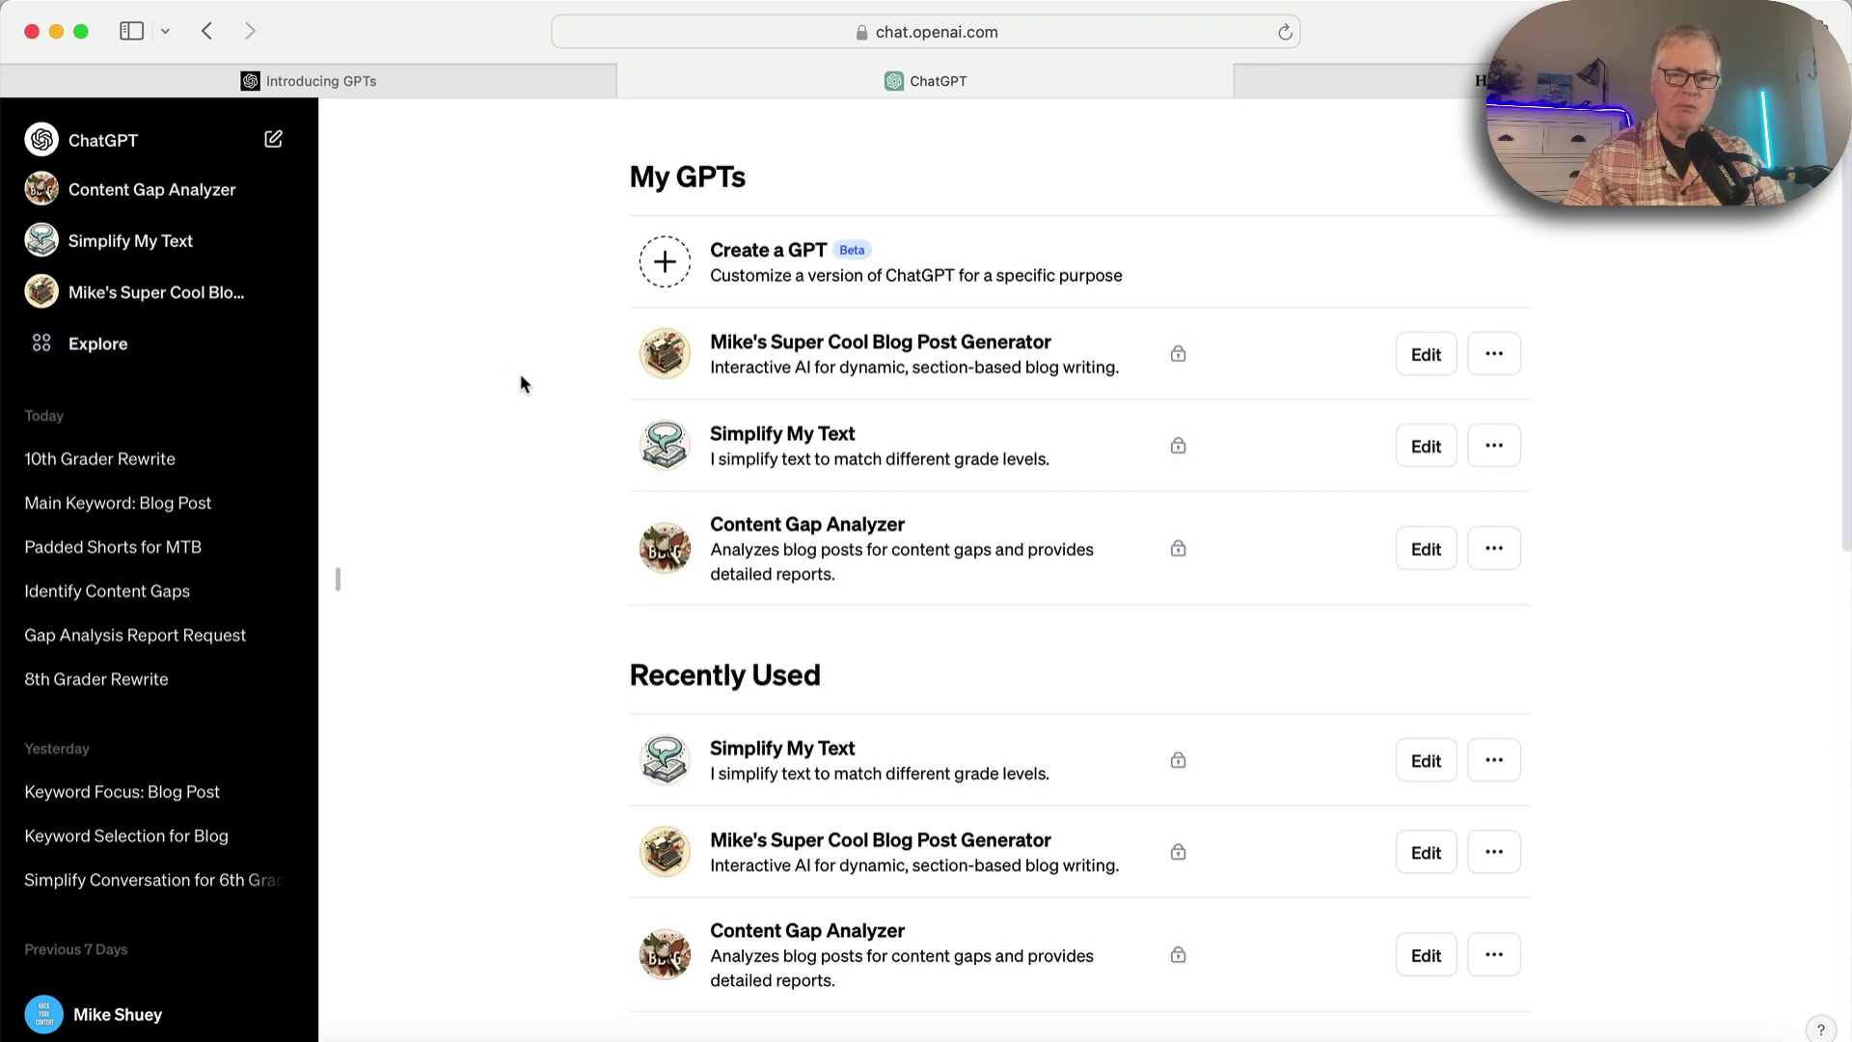
# Create a GPT and send the builder a request for at least 5 editable 16:9 image prompts.
pyautogui.click(679, 276)
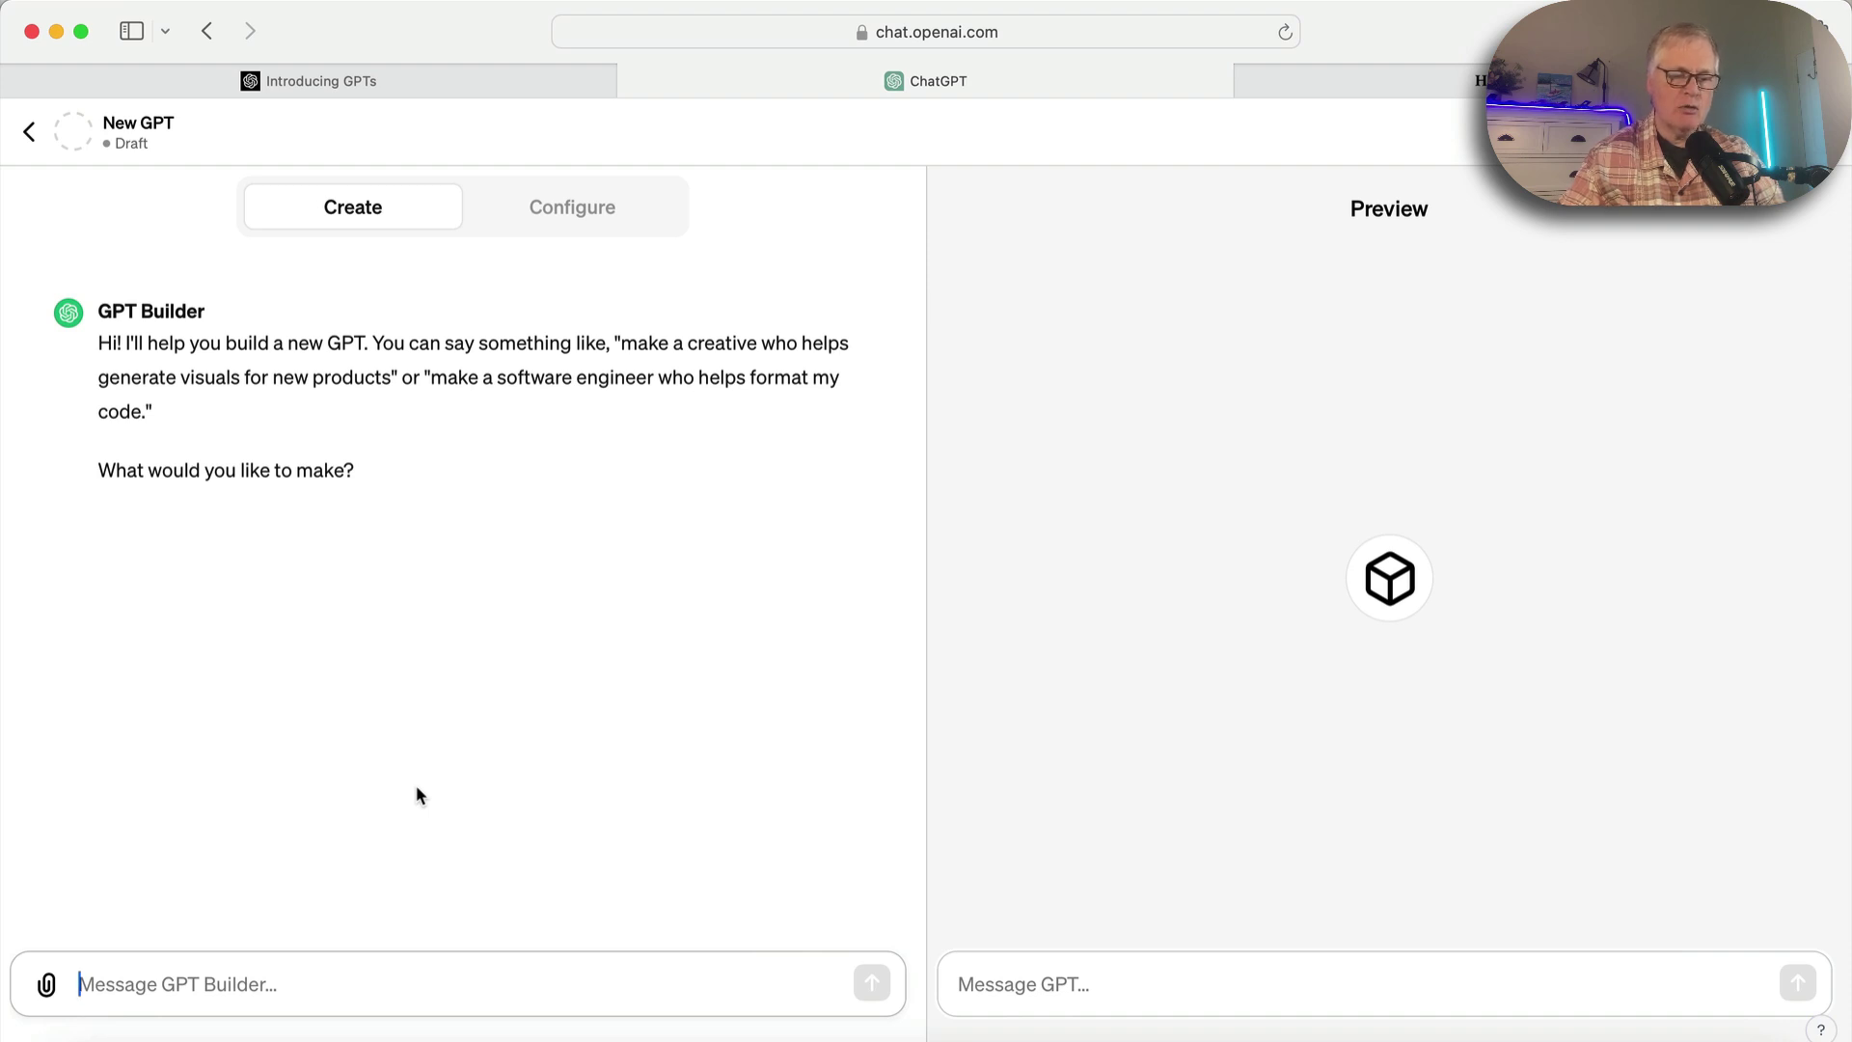
pyautogui.write('I need you to analyze my blog post and suggest at least 5 AI images to use in the post. I want to see the prompt you plan to use for each AI image. I want the opportunity to edit these prompts. Then I want you to create the images in a 16:9 aspect ratio. Can you do this?')
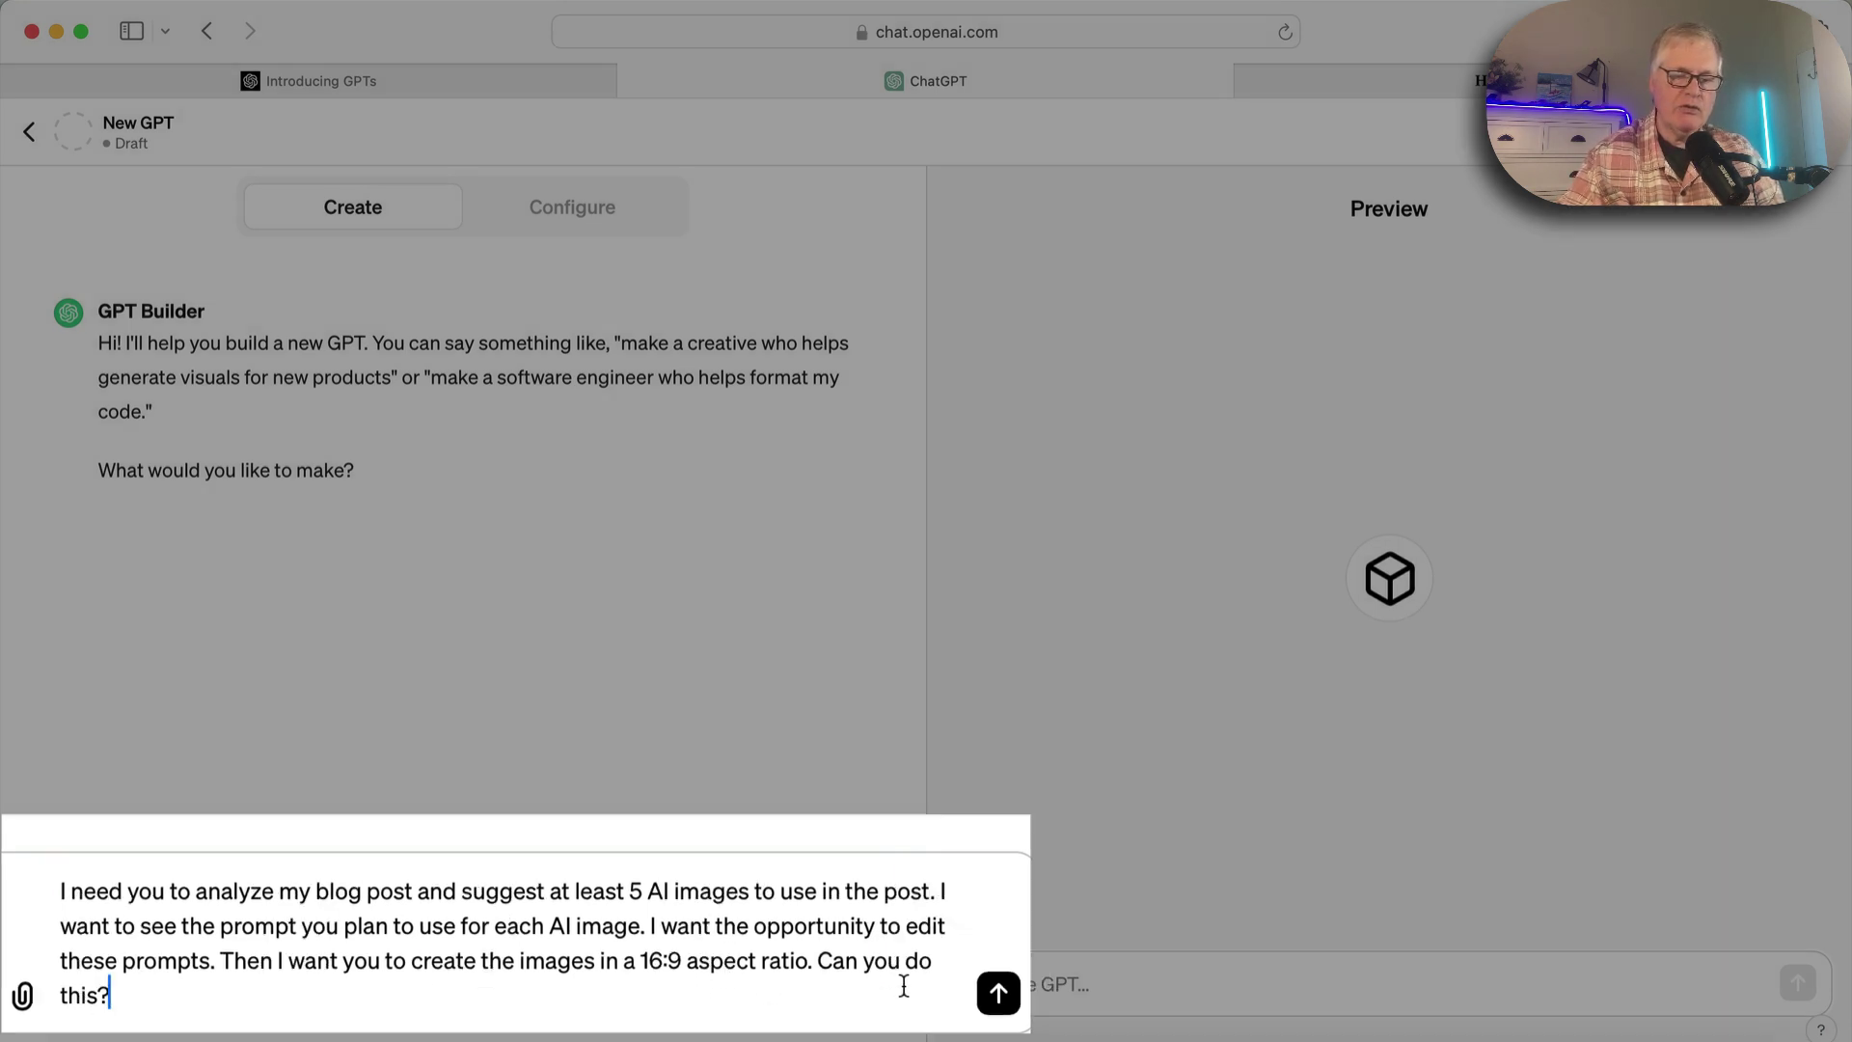
pyautogui.click(868, 982)
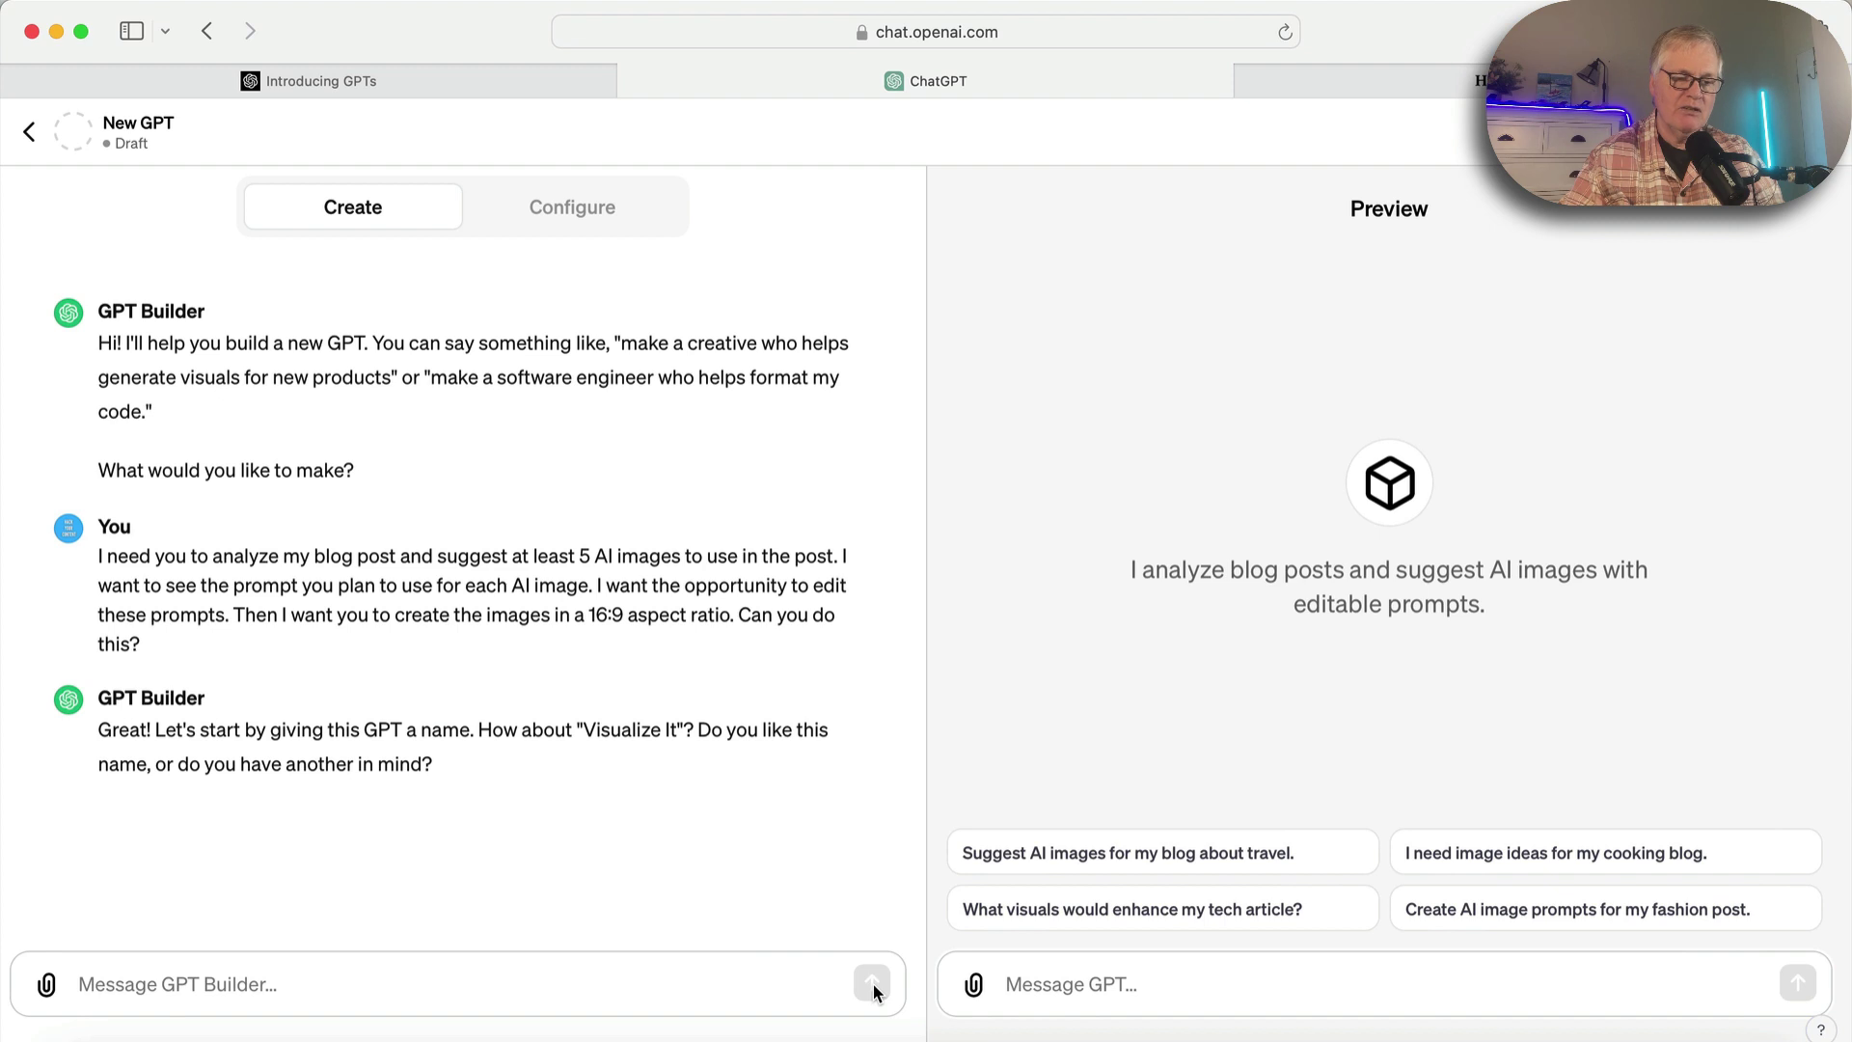
pyautogui.click(439, 978)
# Approve 'Visualize It' as the name and keep the generated neon camera-and-pencil profile picture.
pyautogui.write('I')
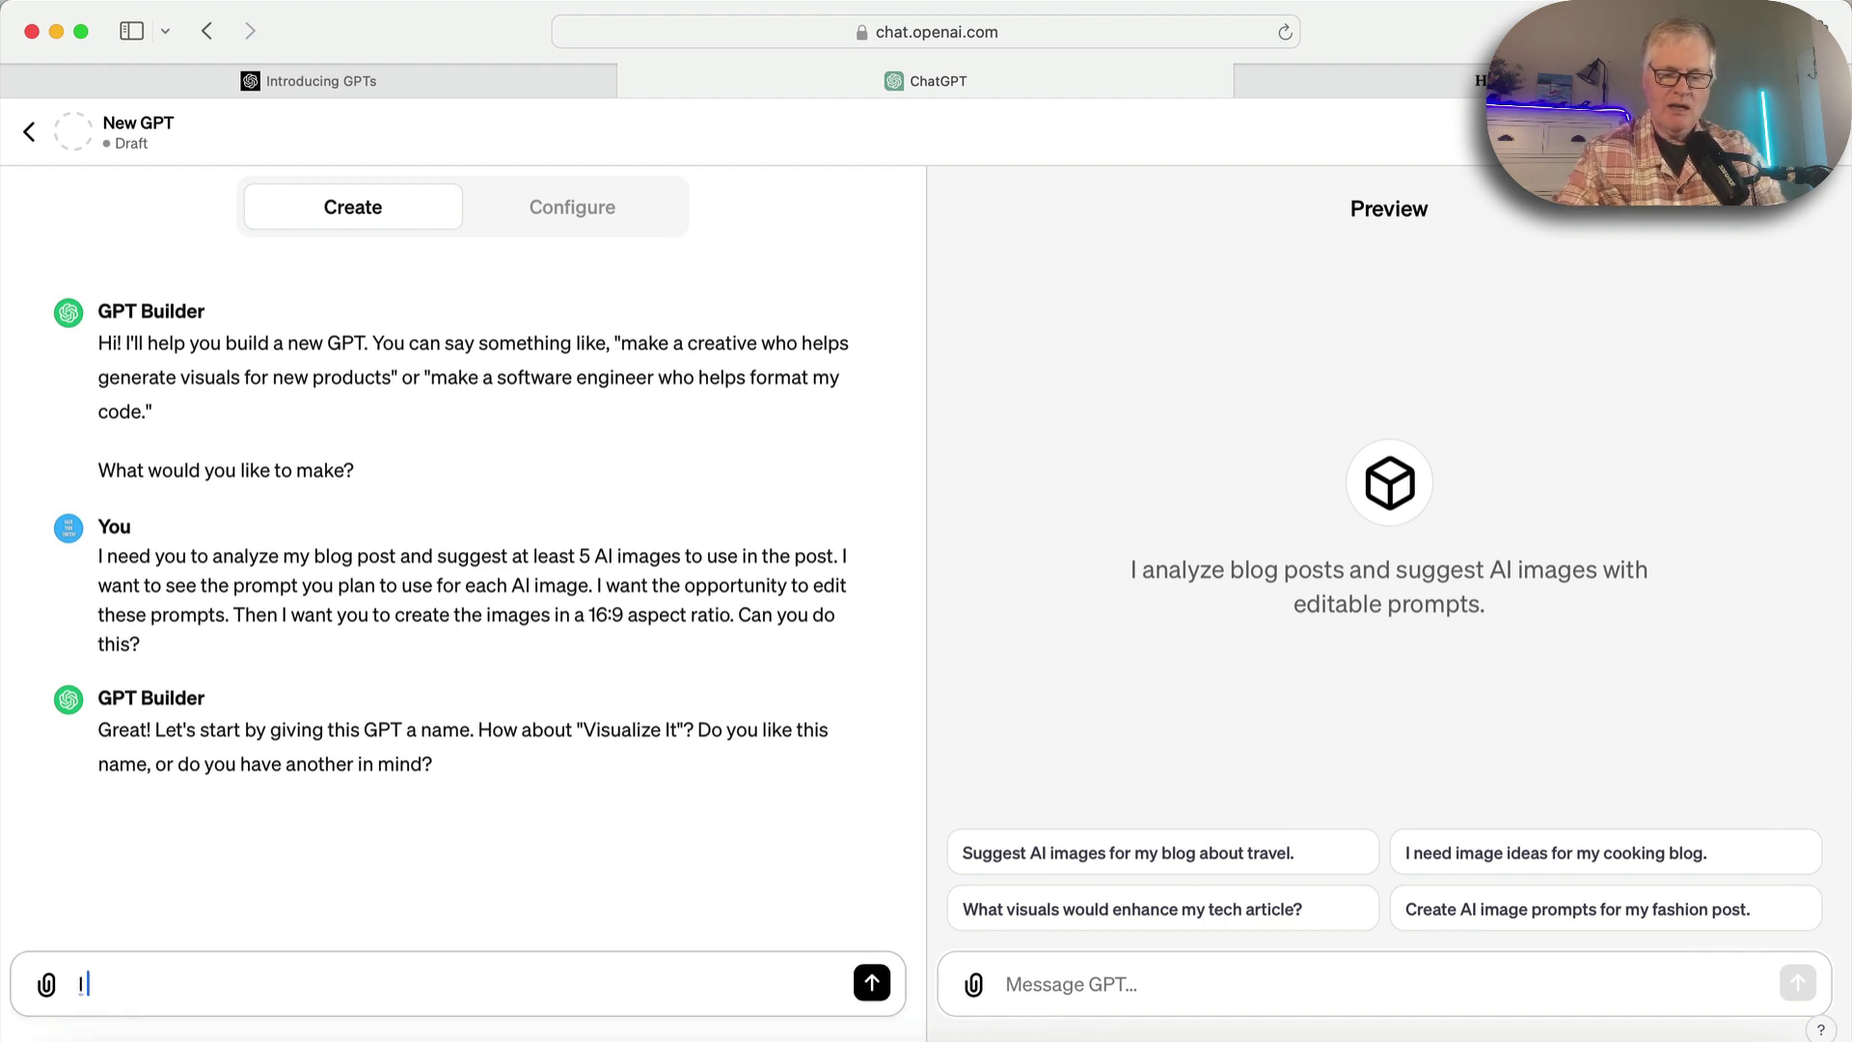
pyautogui.write(' like it')
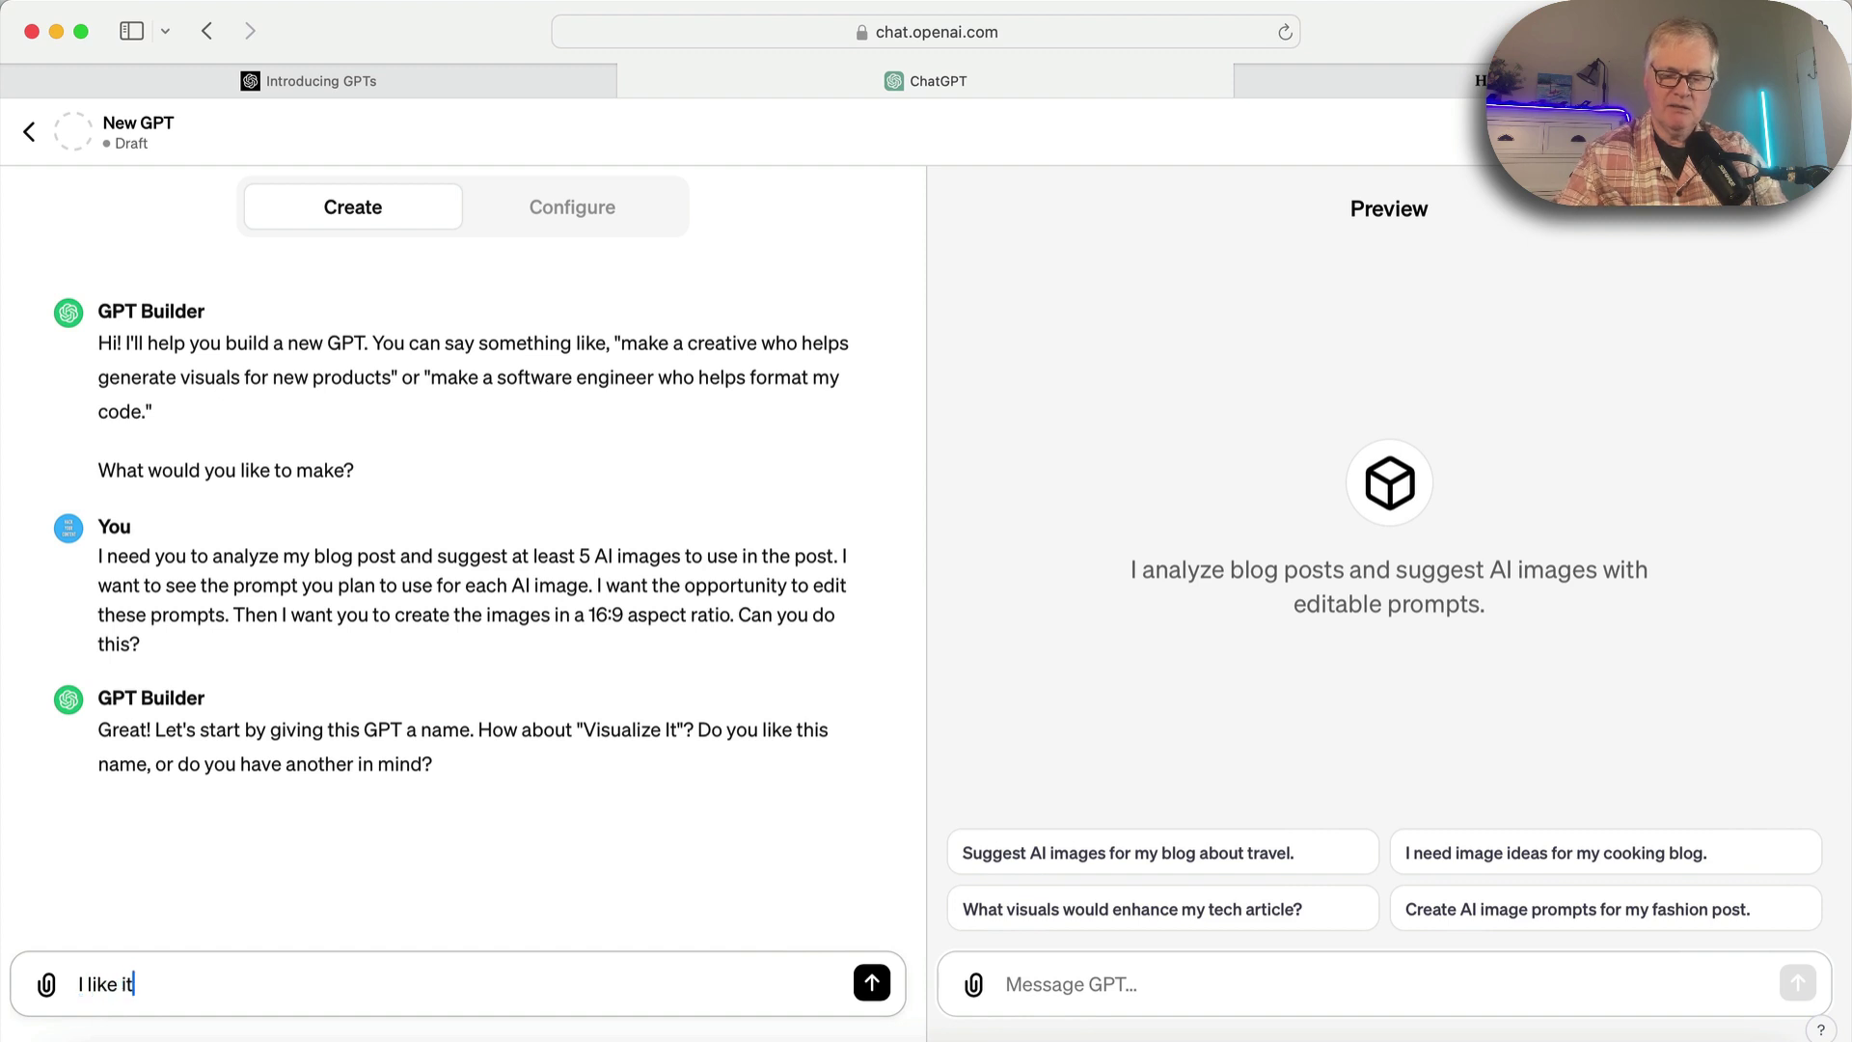
pyautogui.press('Return')
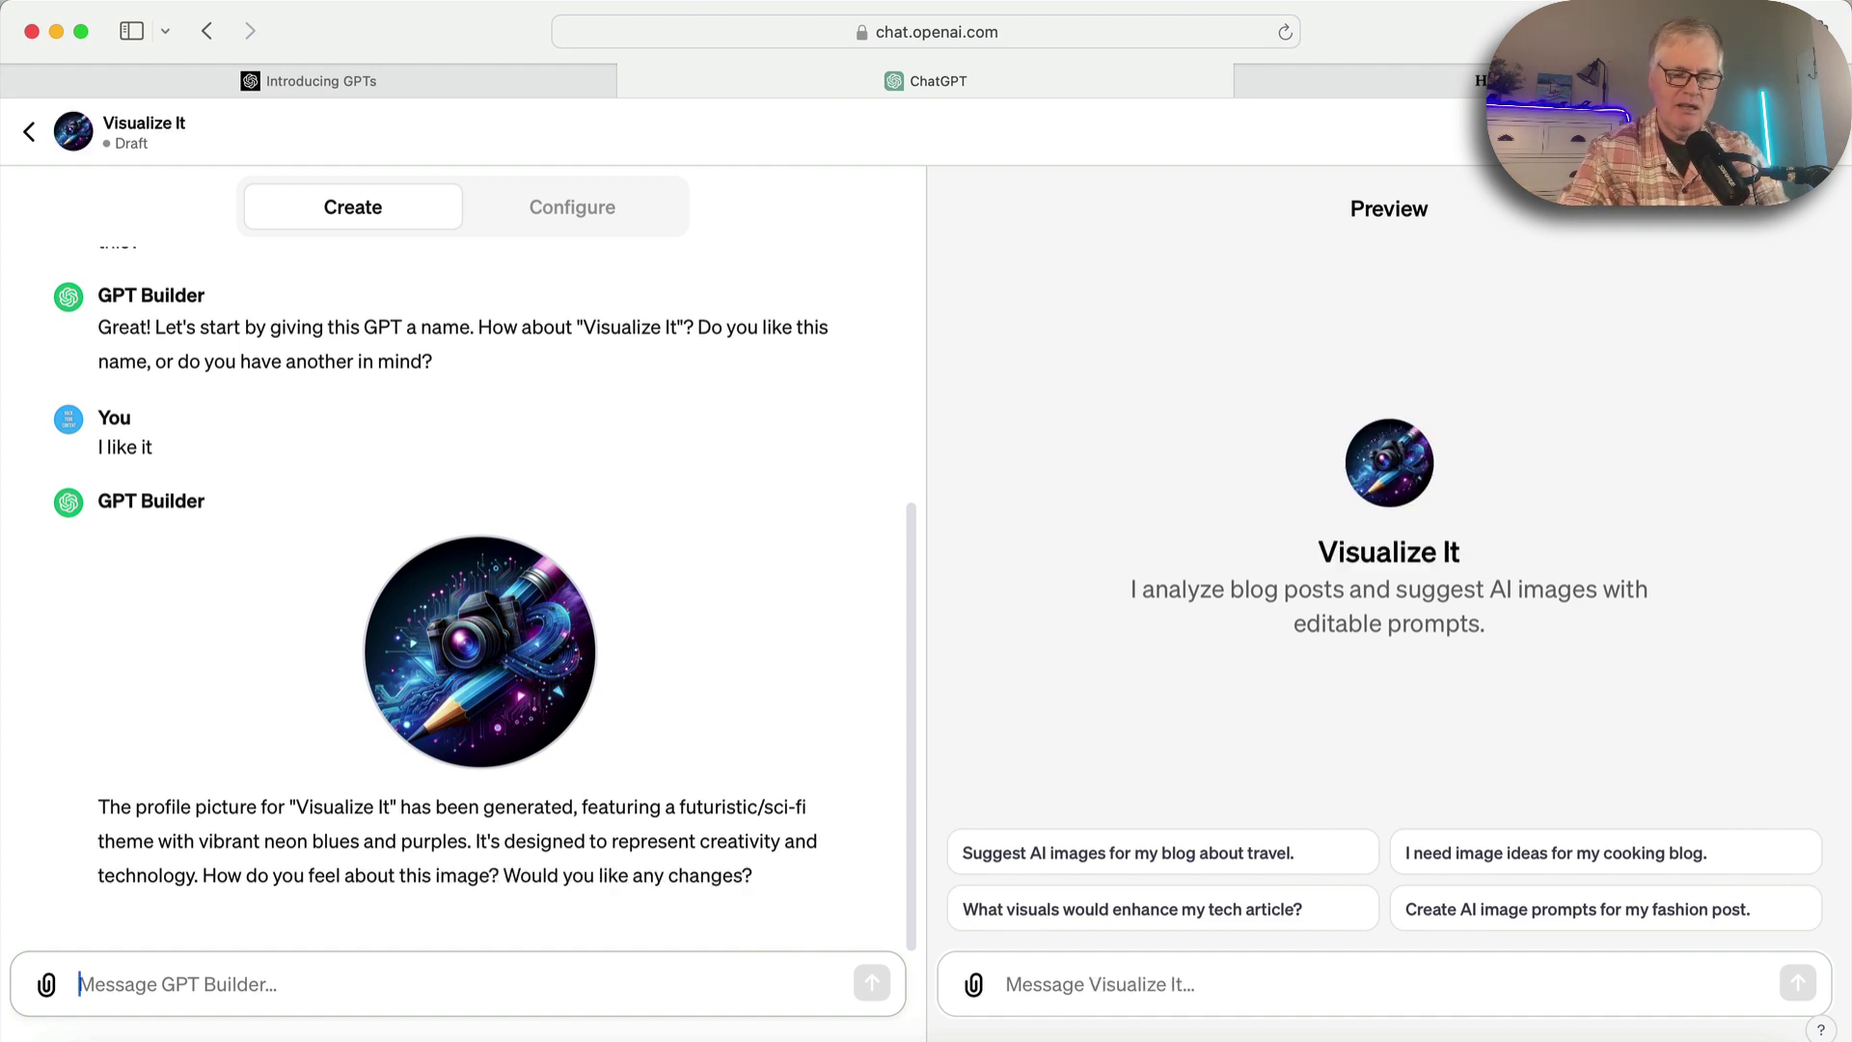
pyautogui.write('yes use it')
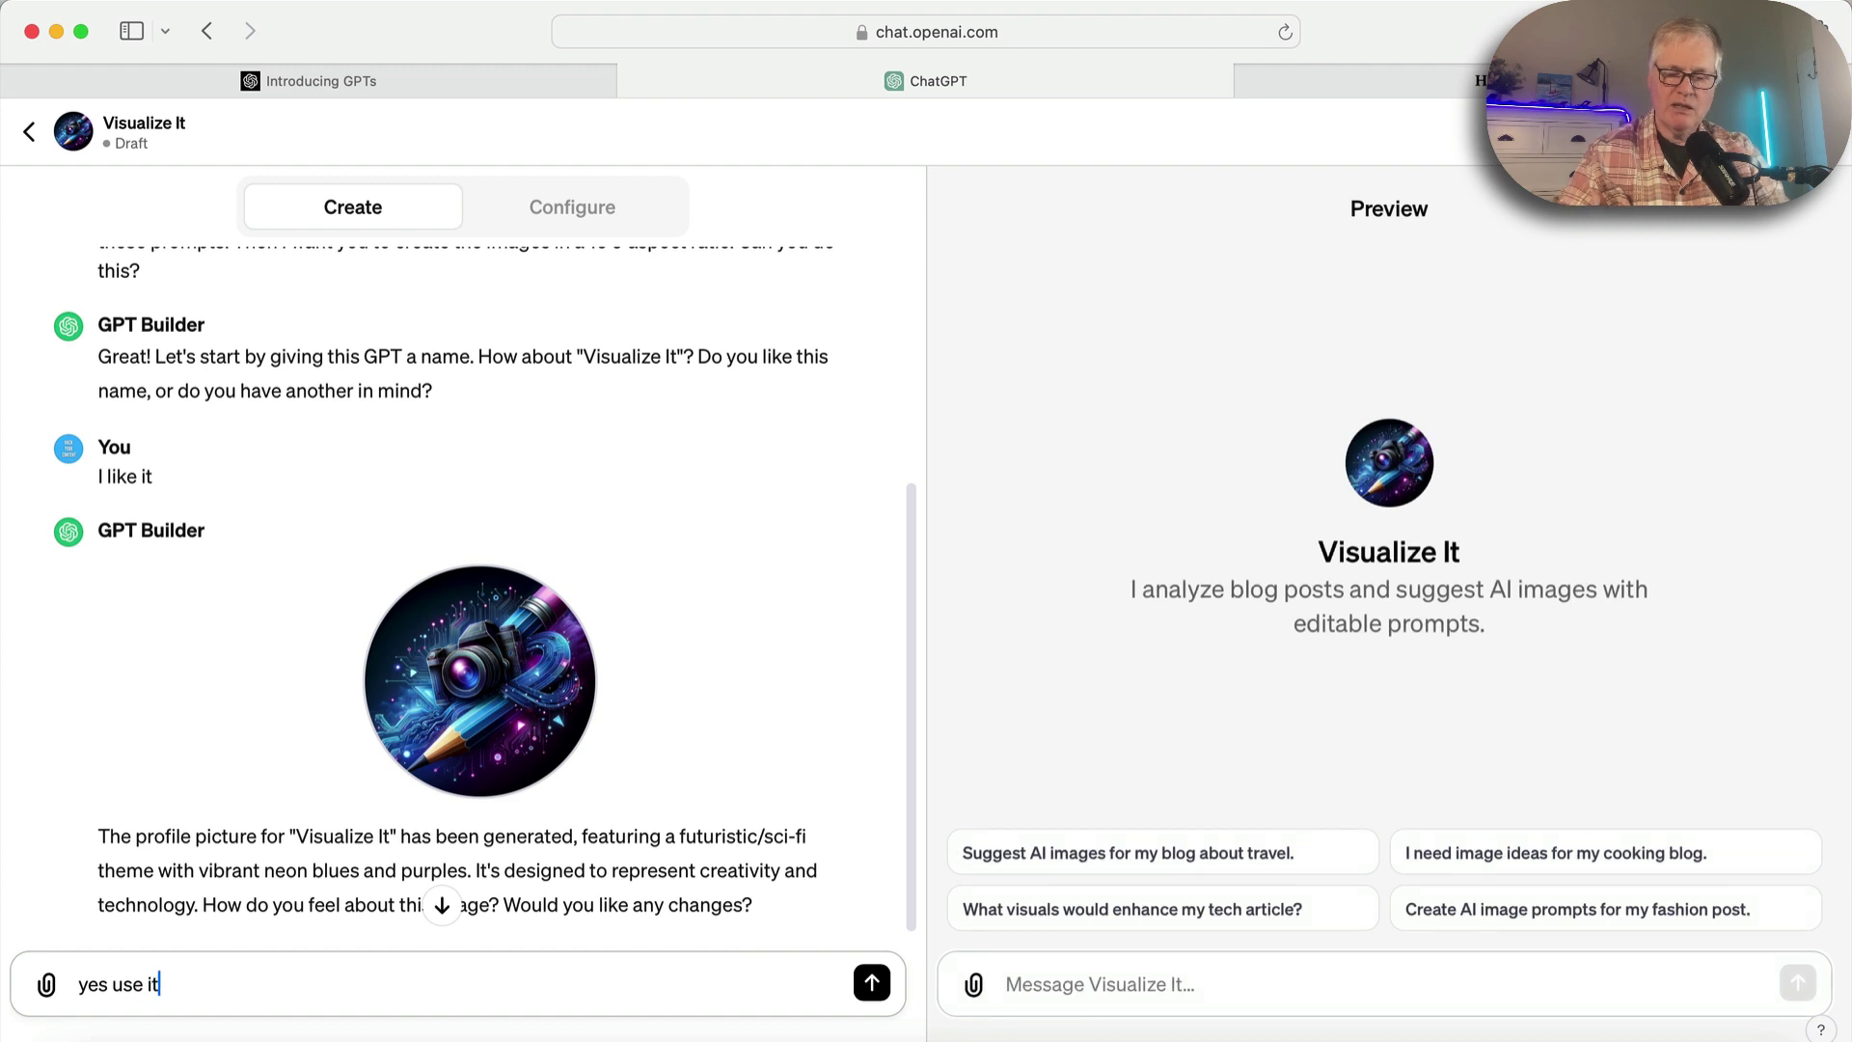
pyautogui.press('Return')
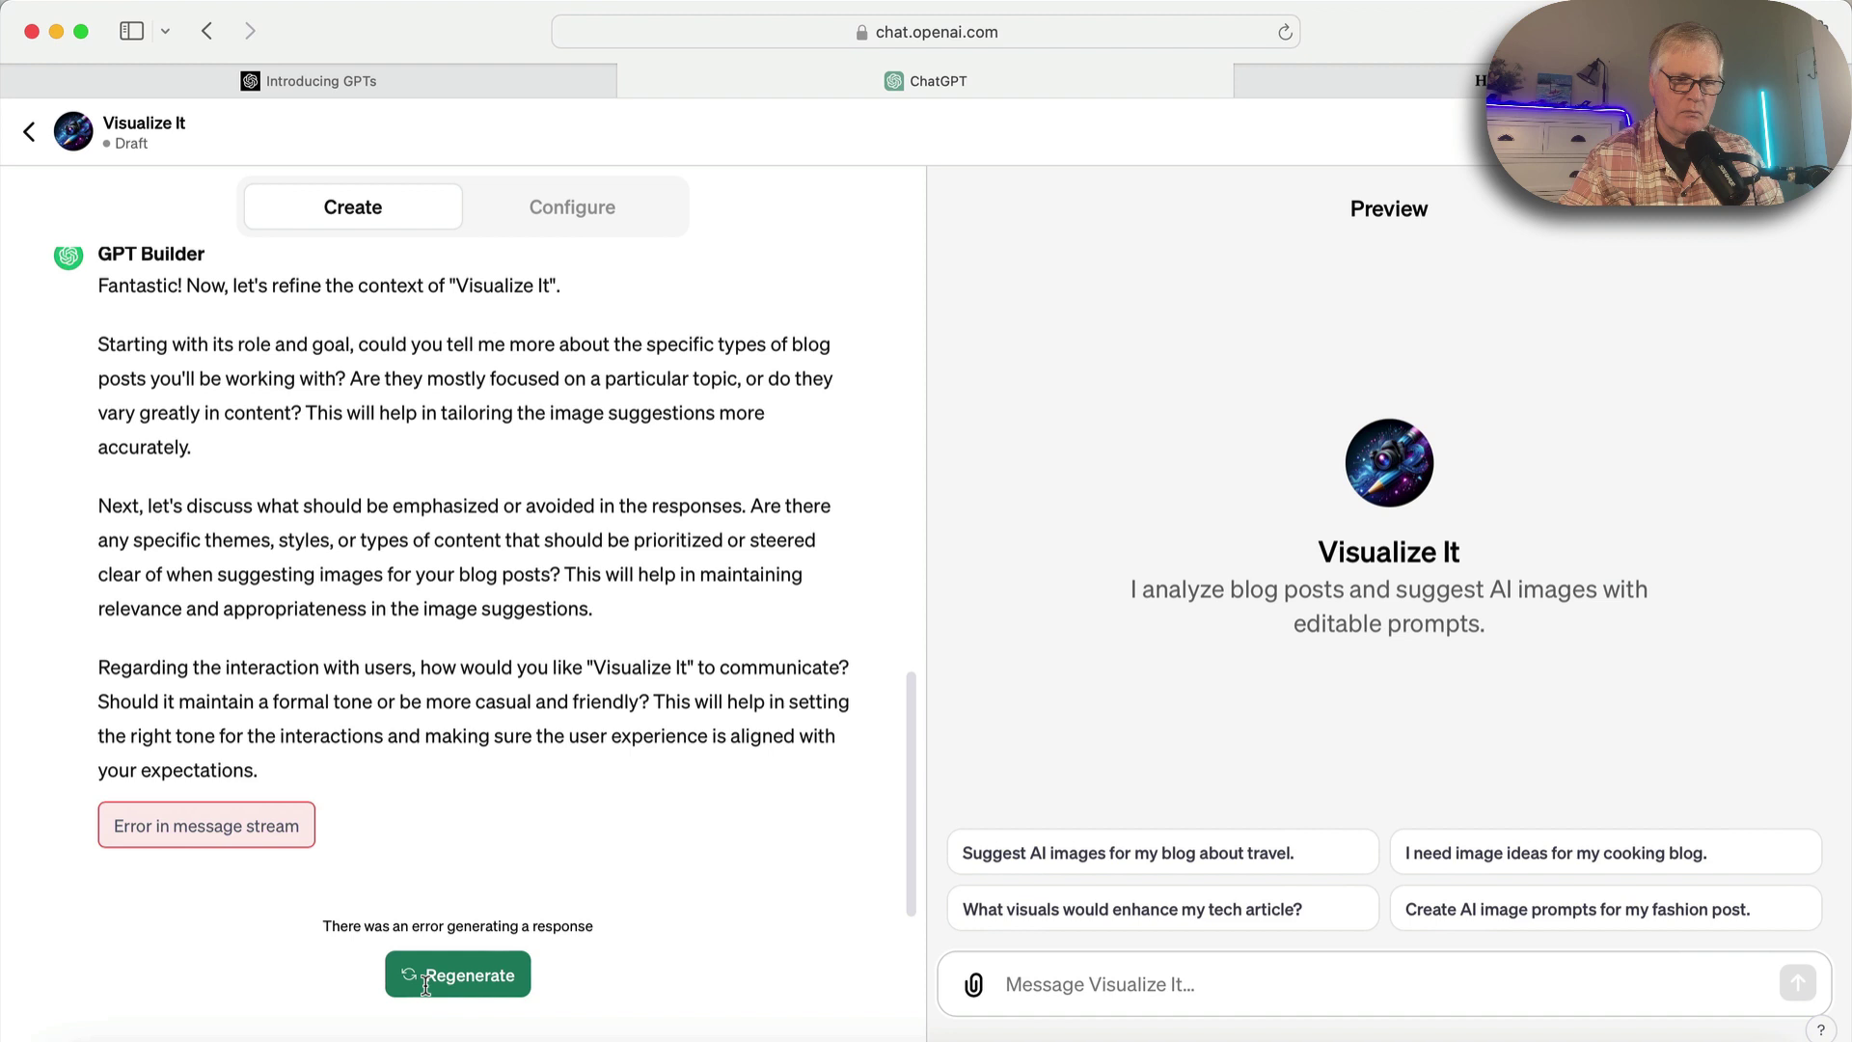
# Retry the failed builder reply and answer that Visualize It serves blog posts in any niche.
pyautogui.click(494, 978)
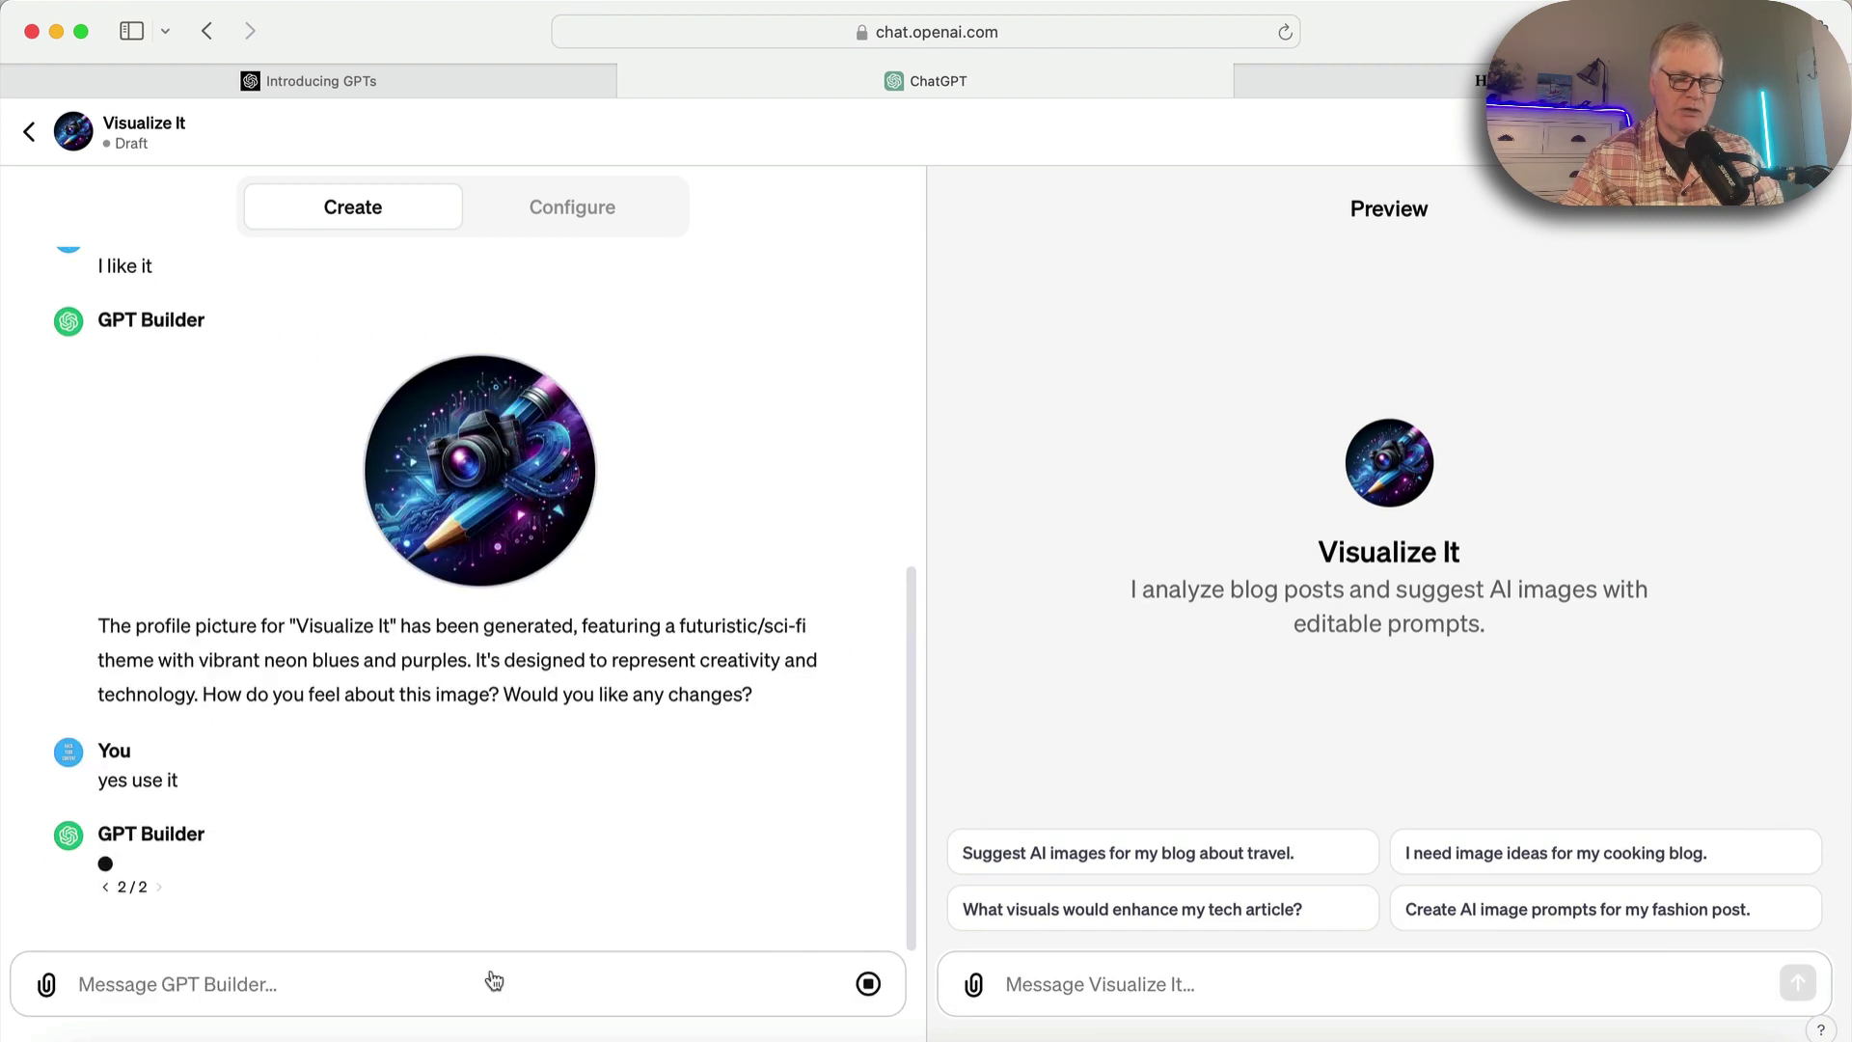
pyautogui.write('The type of blog posts could be for any kind of niche. Use your analysis of the blog post to derive the image types and content')
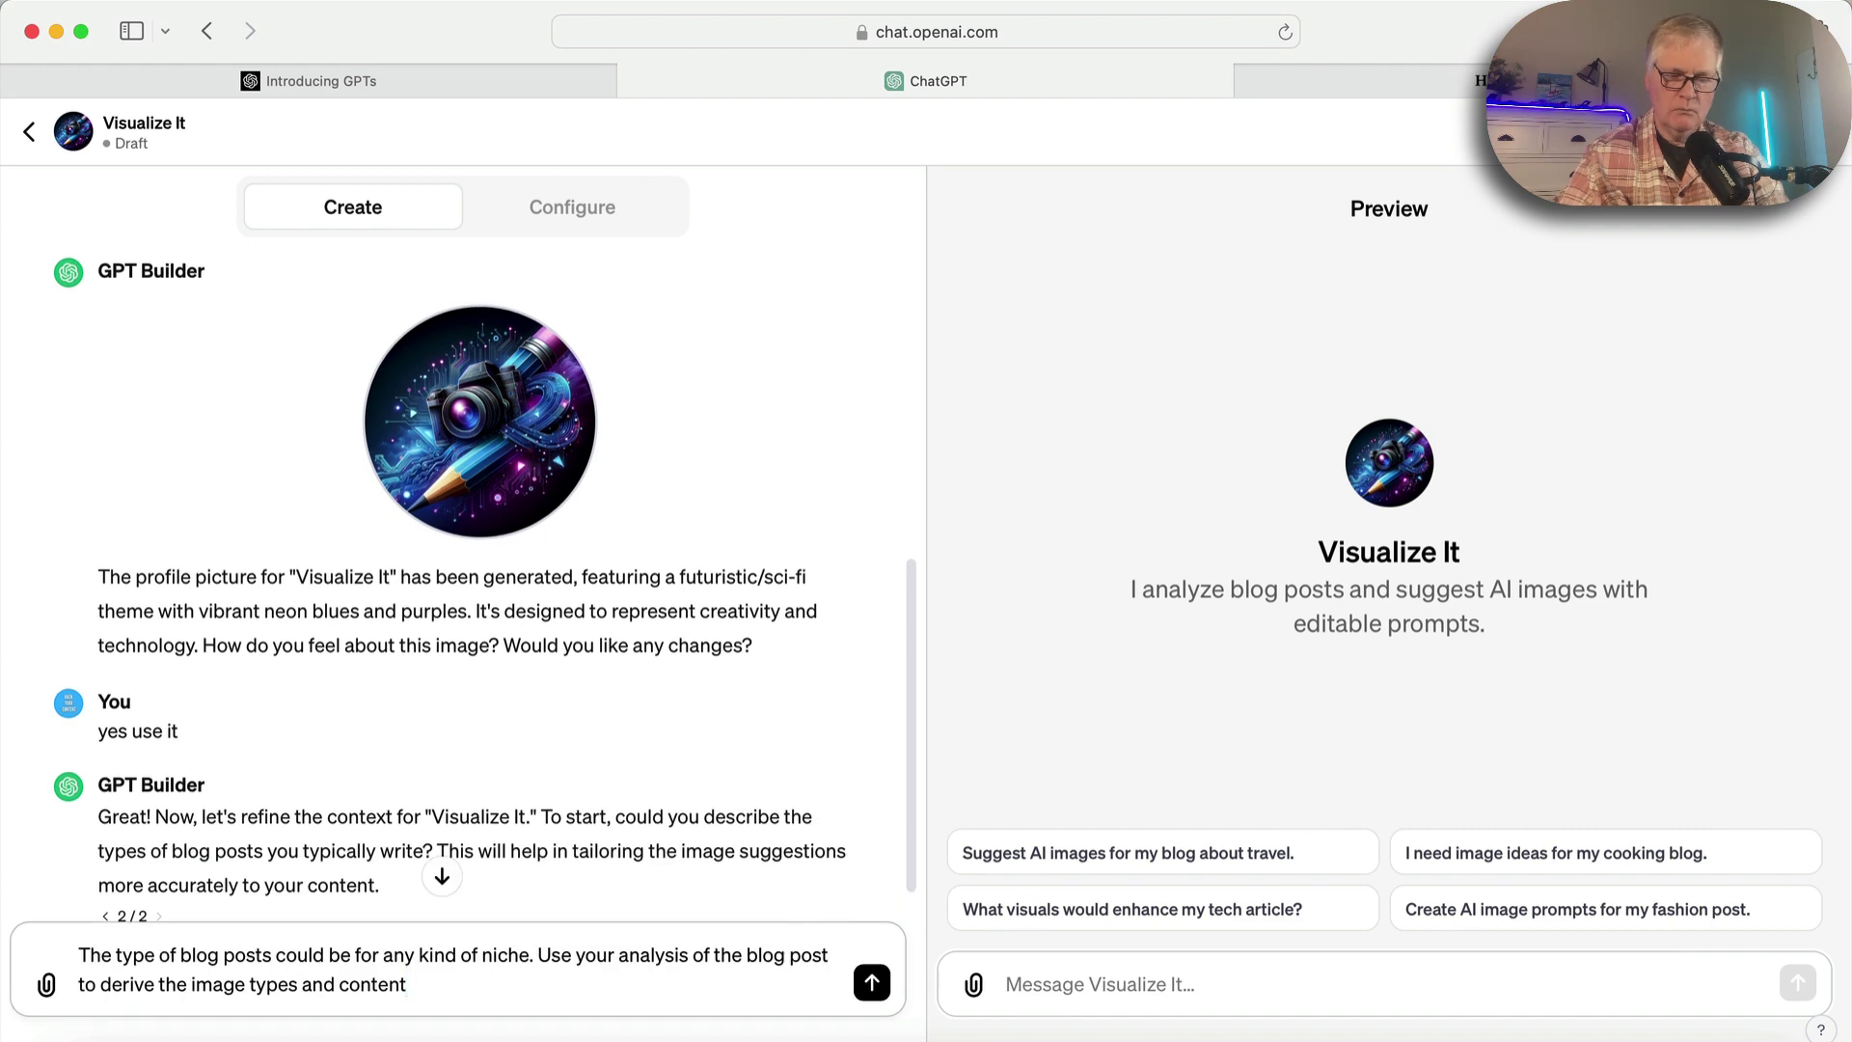
pyautogui.write('.')
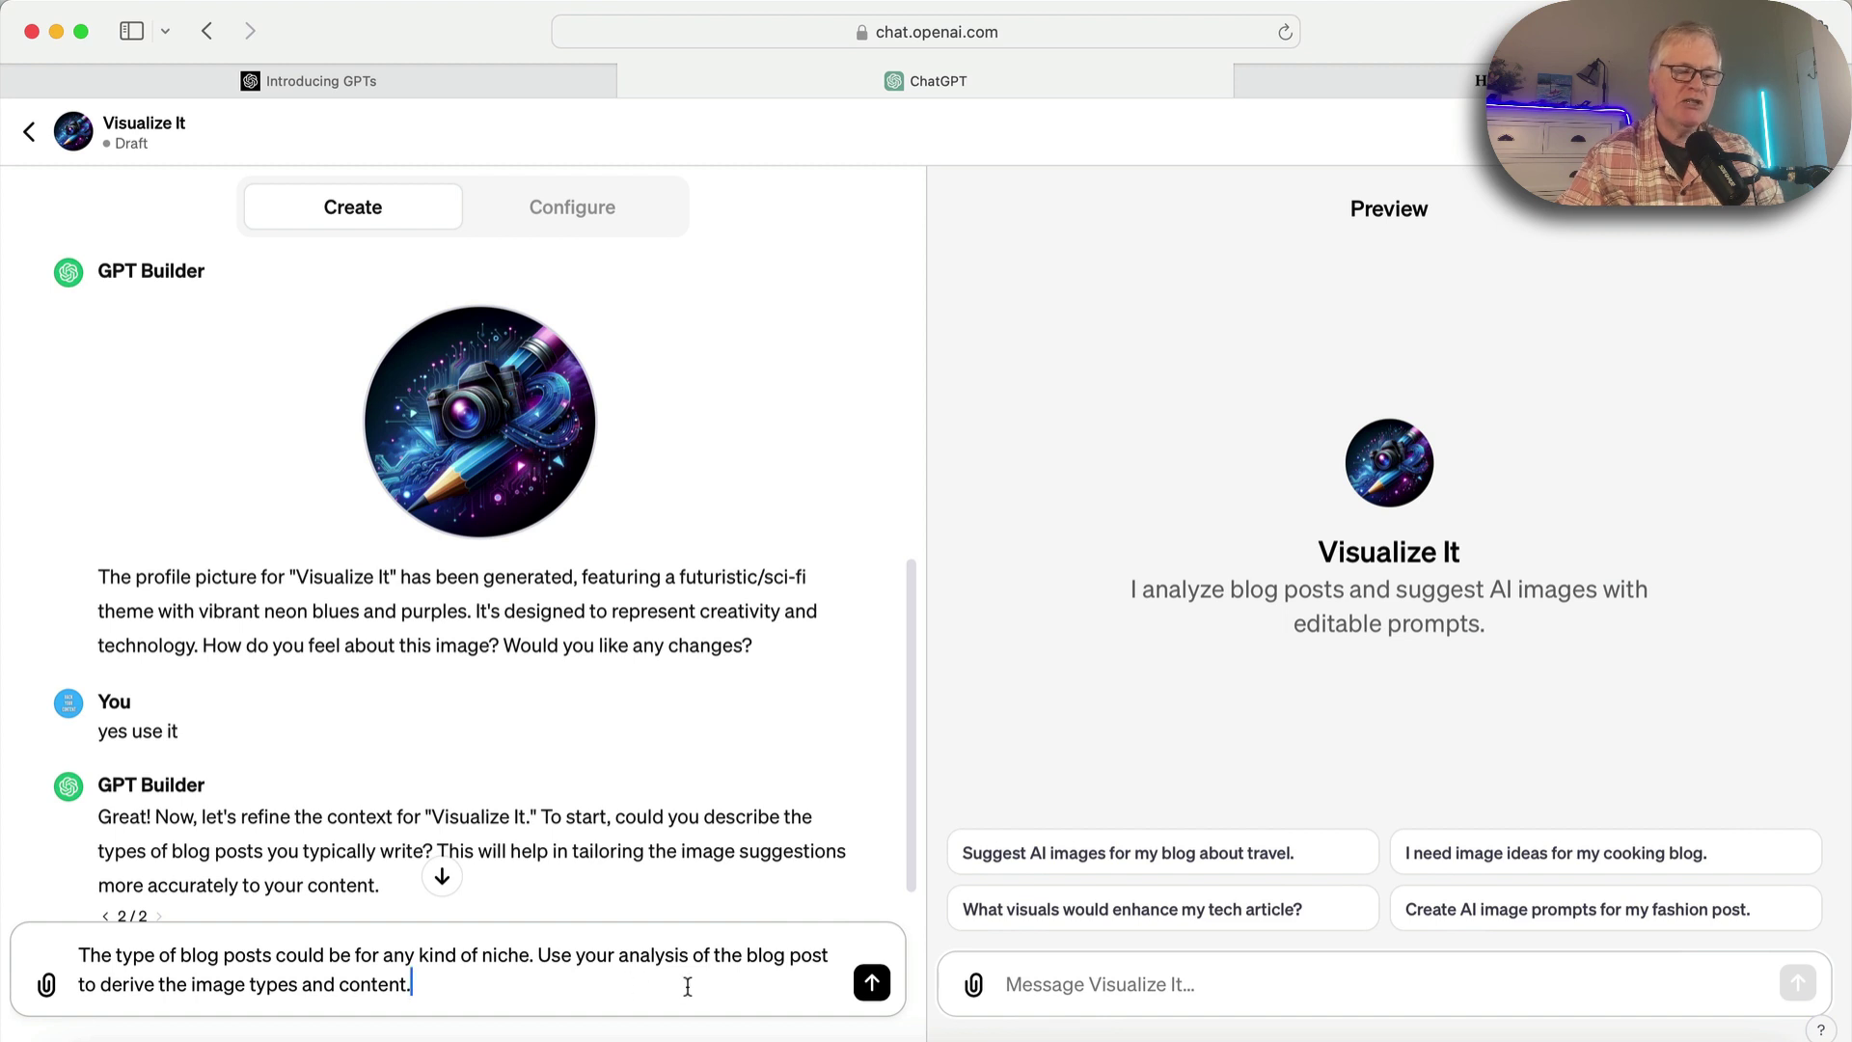
pyautogui.click(871, 982)
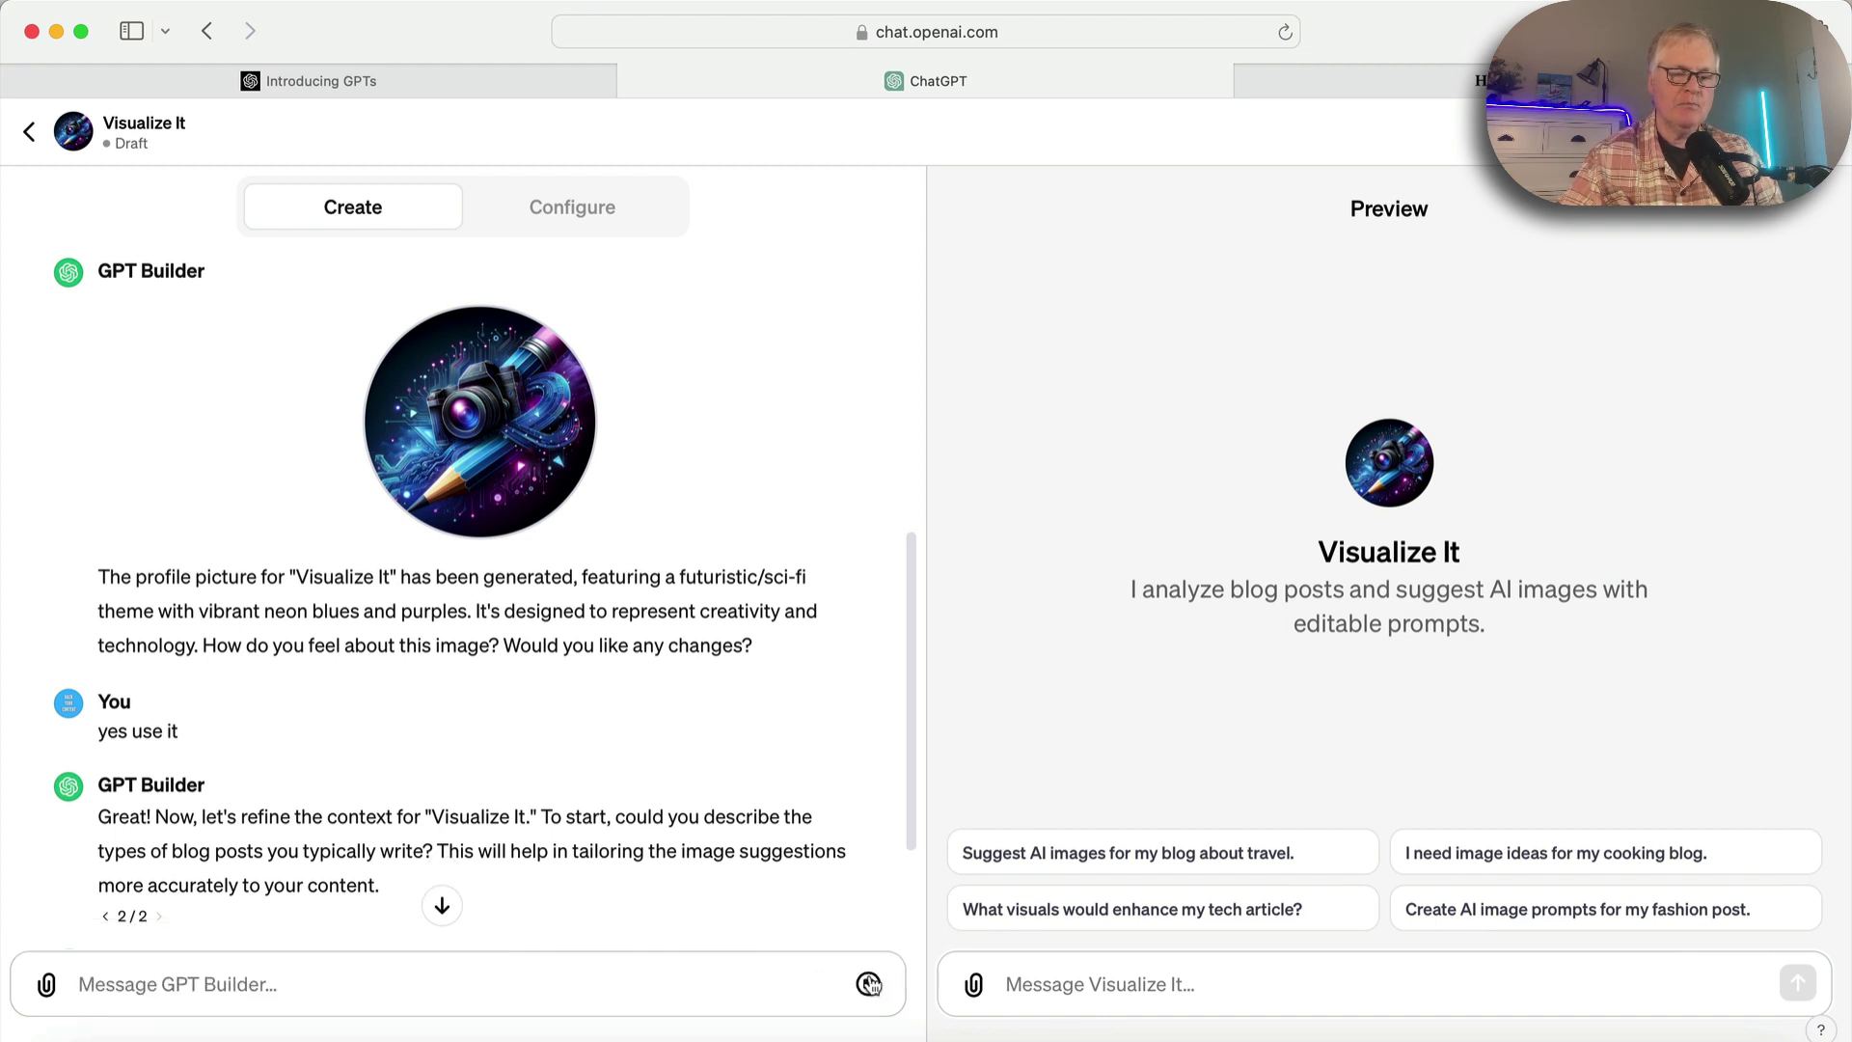
pyautogui.click(441, 904)
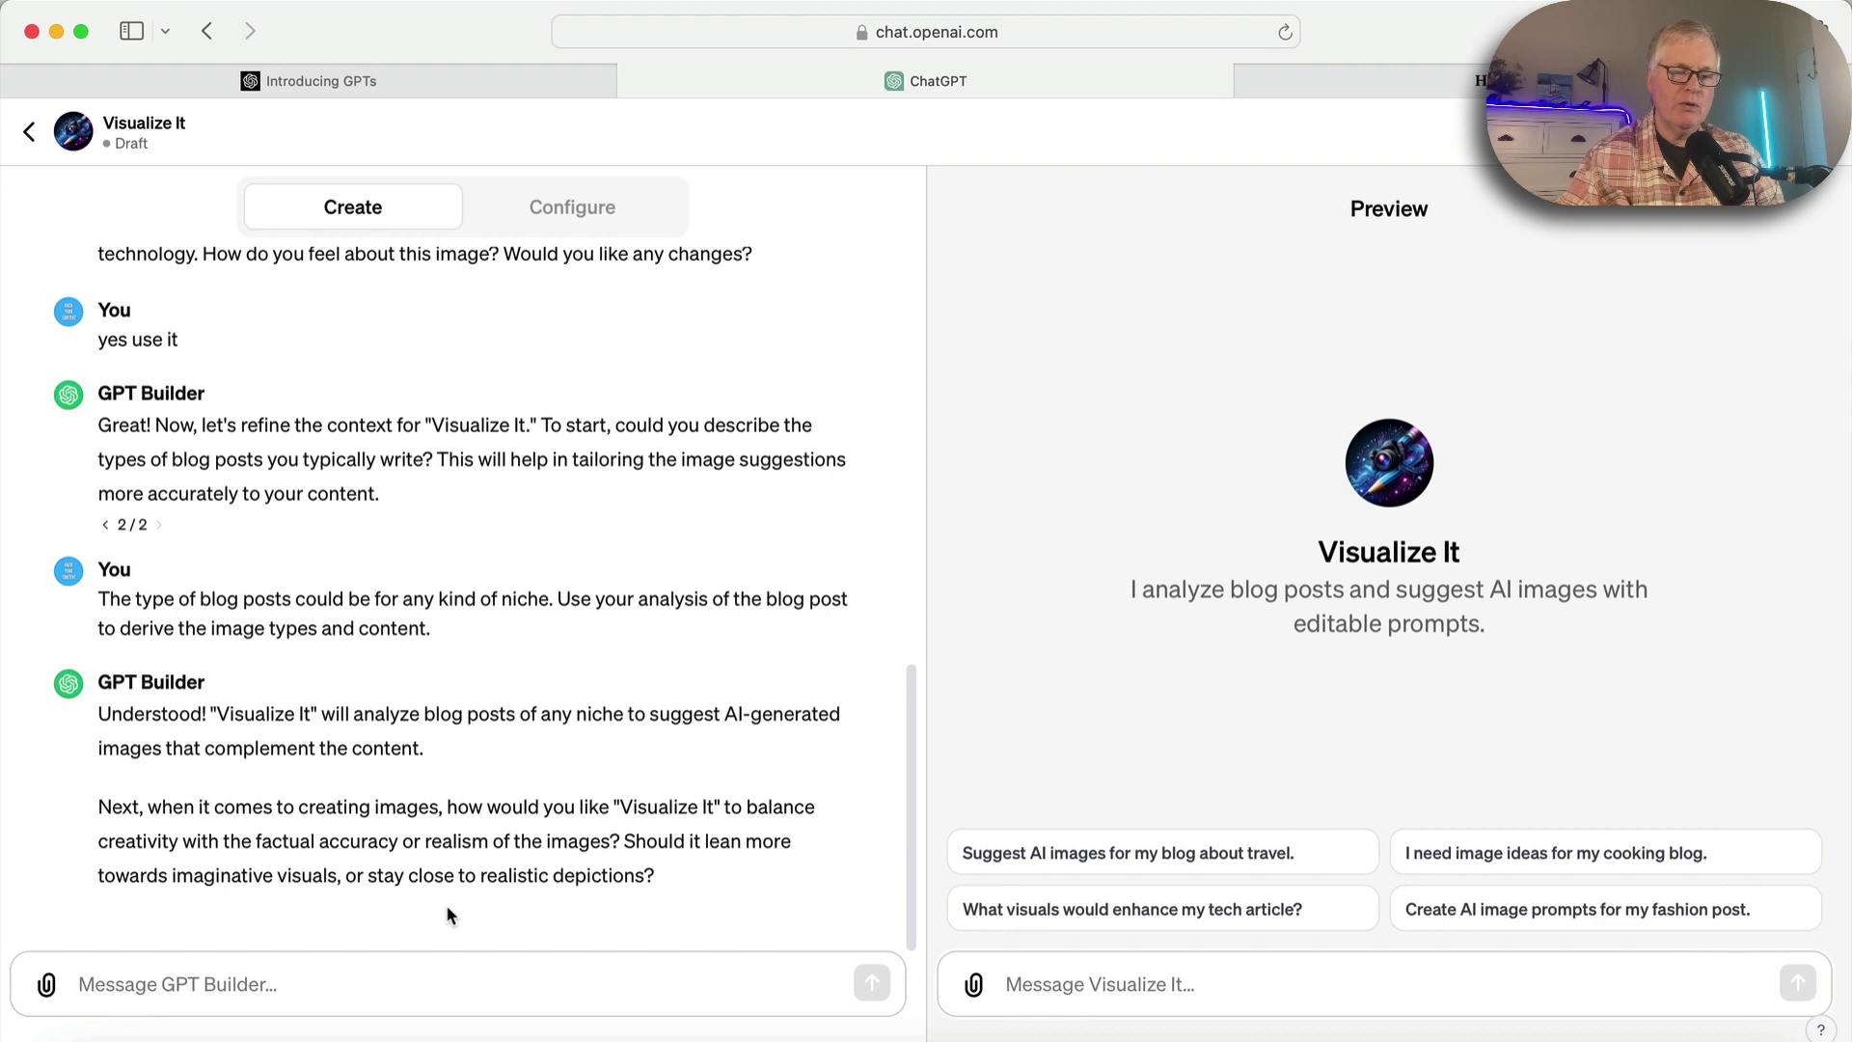
# Reply 'Use a combination of both.' to ask for creativity and realism, then begin the tone answer.
pyautogui.click(331, 975)
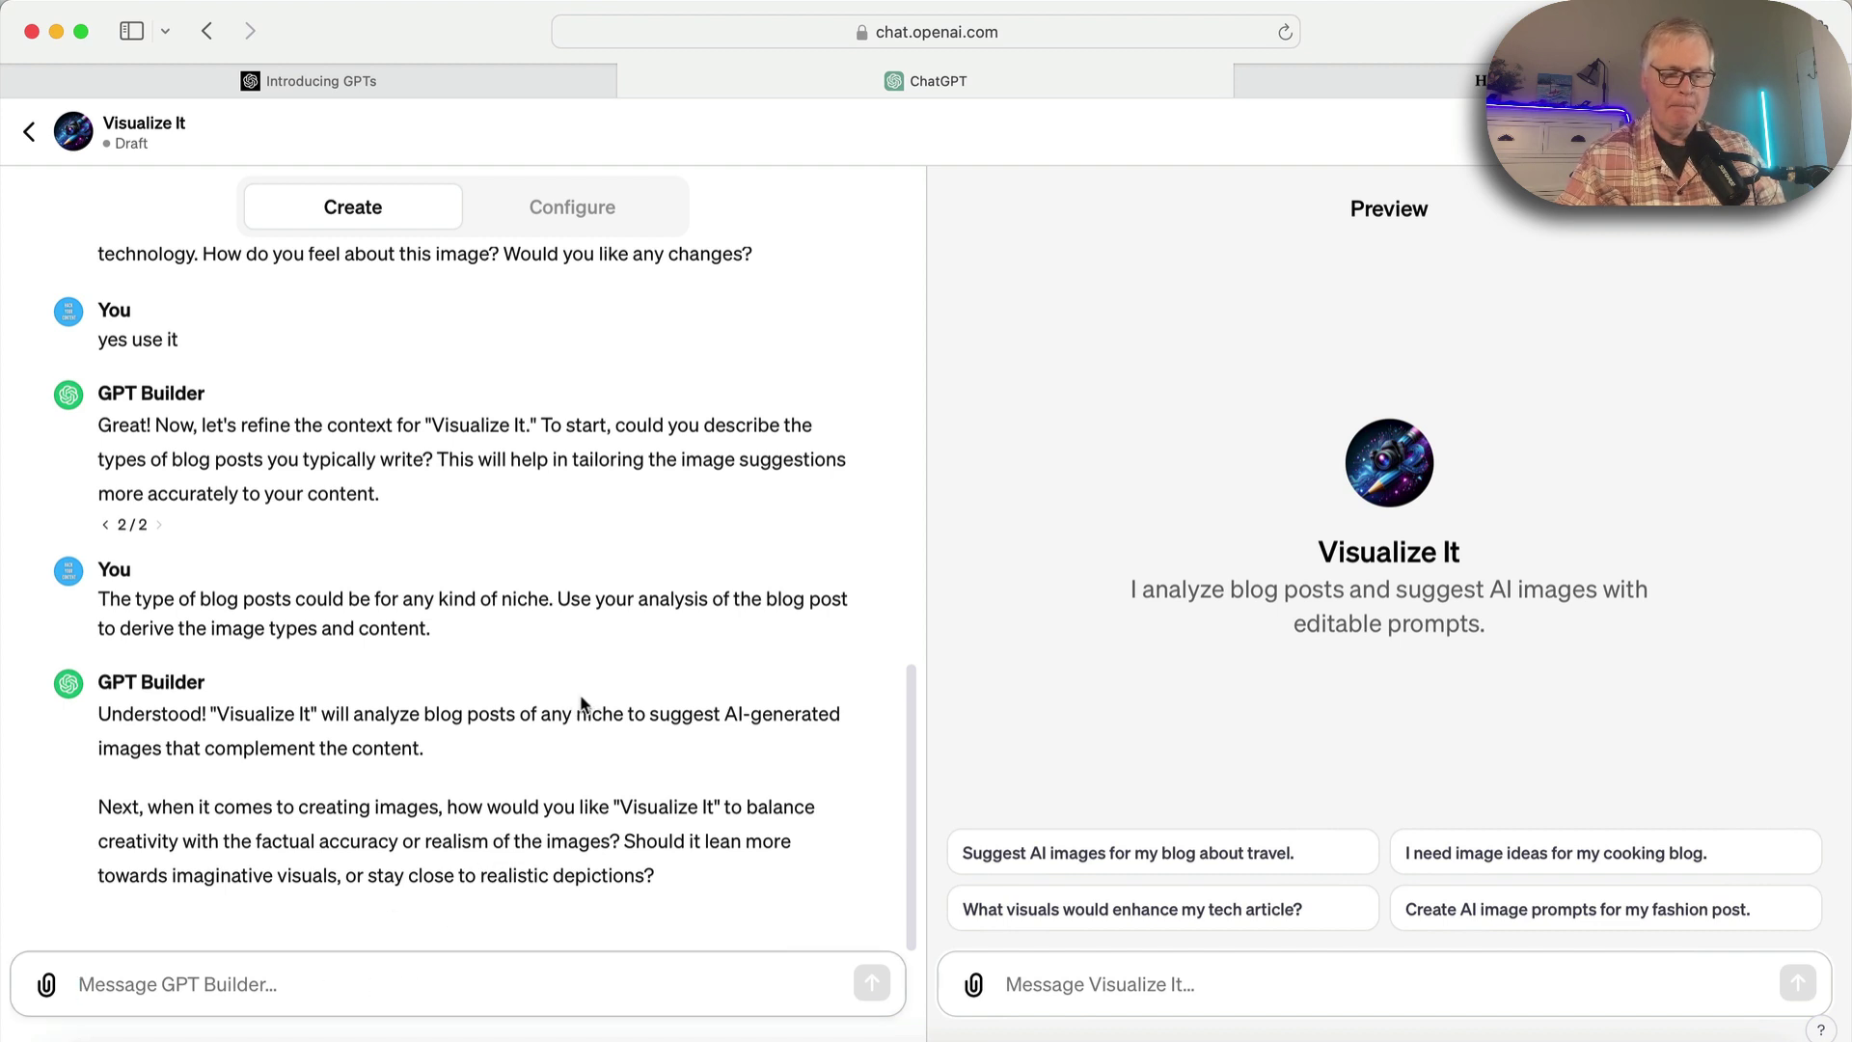
pyautogui.write('Use ')
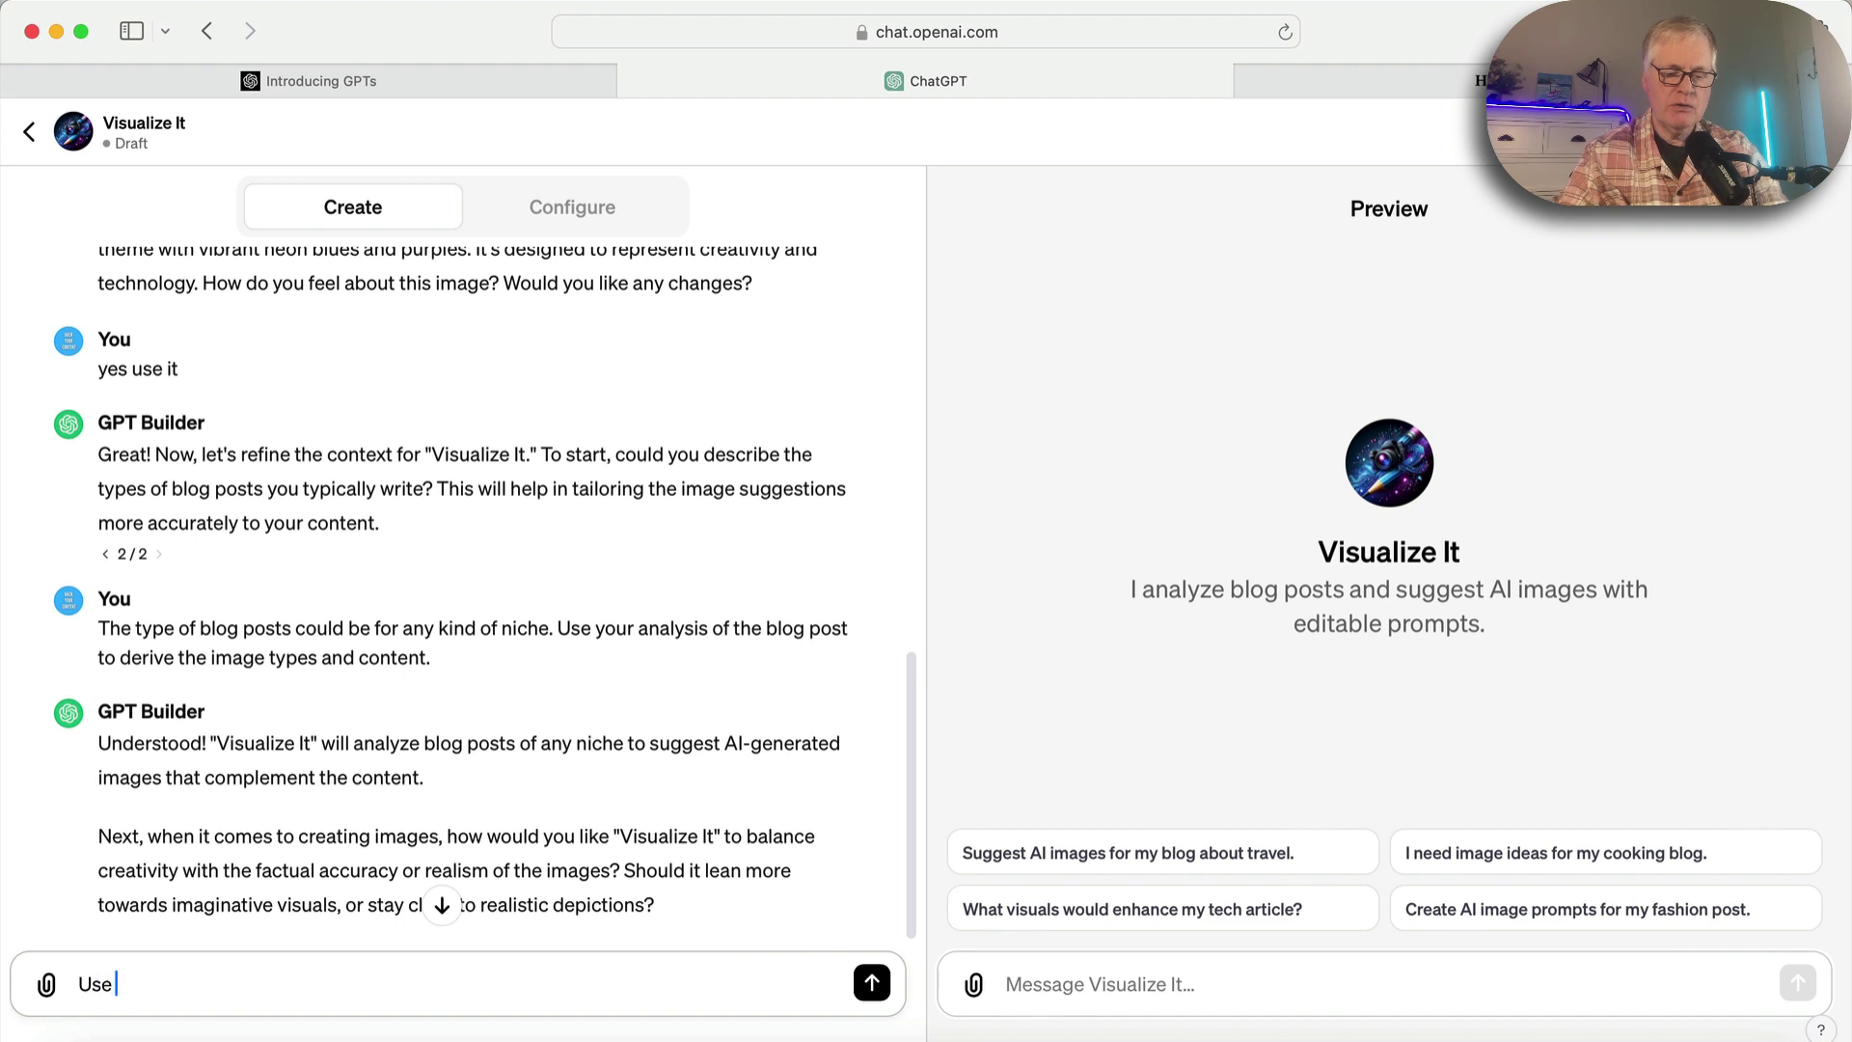
pyautogui.write('a combin')
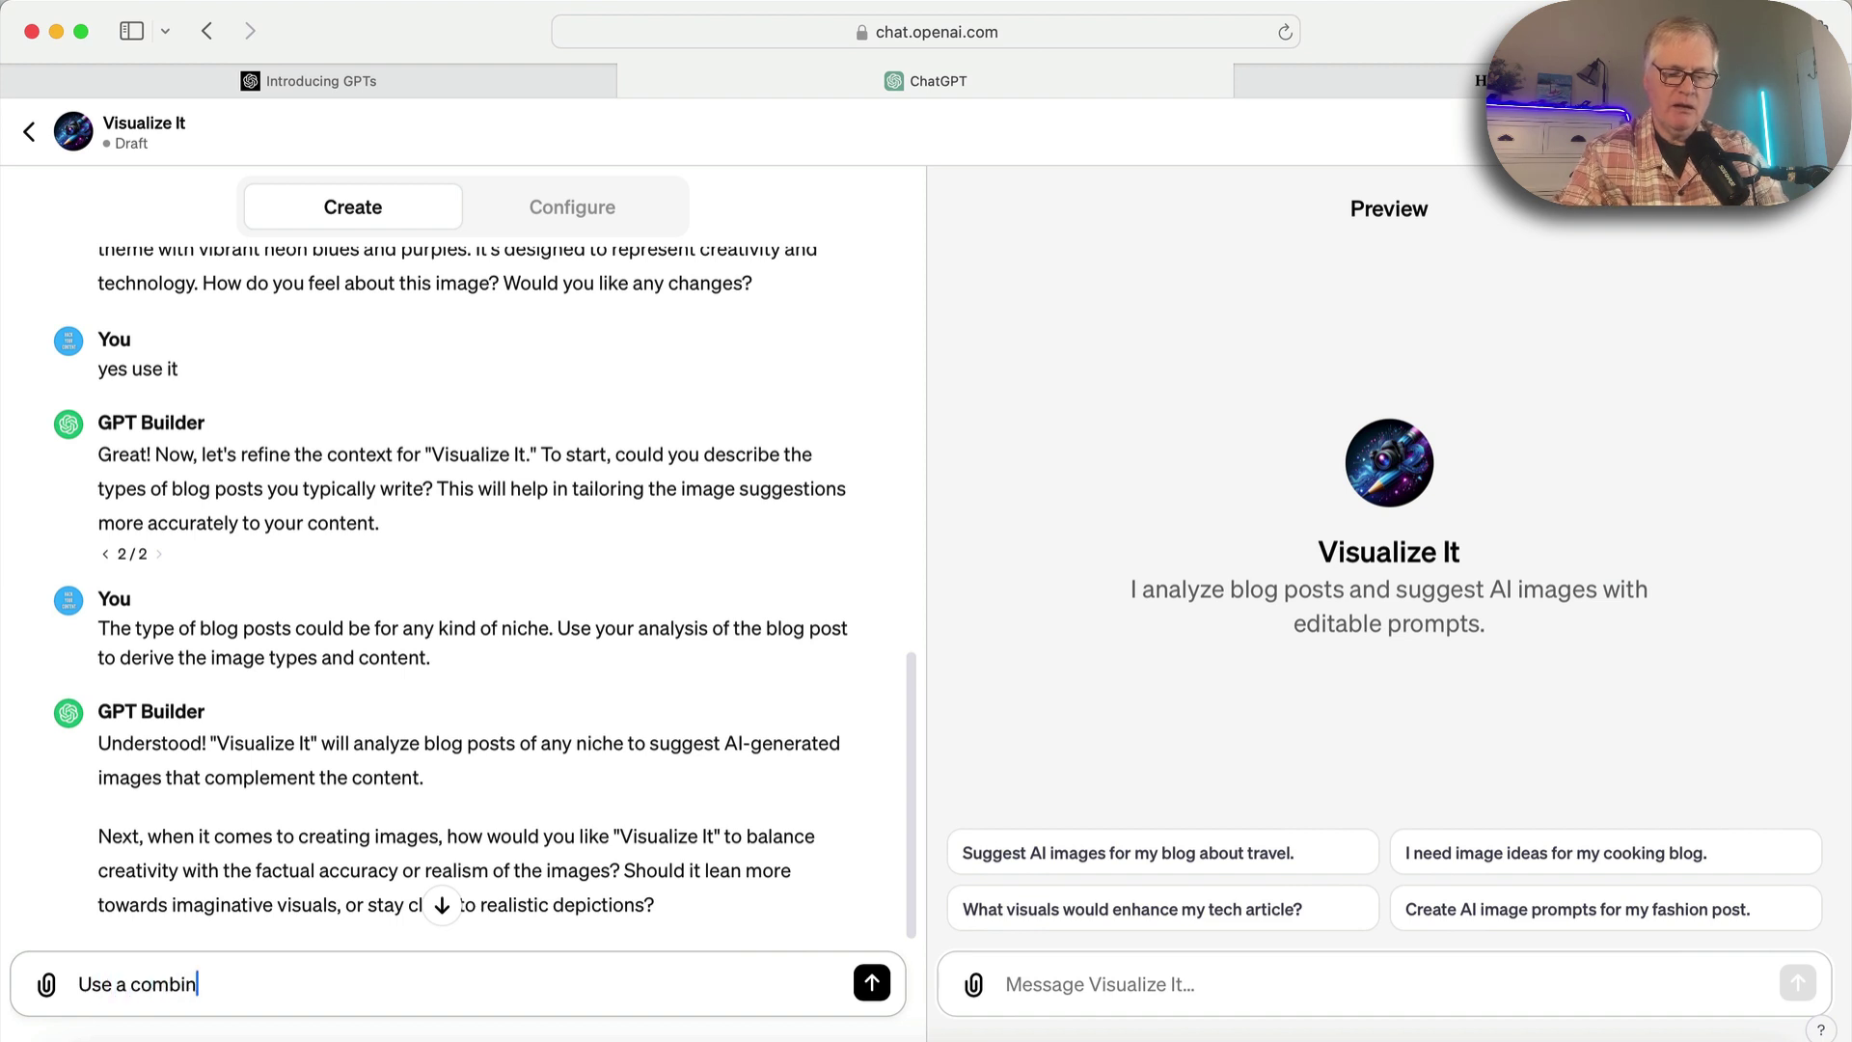
pyautogui.write('ation of both.')
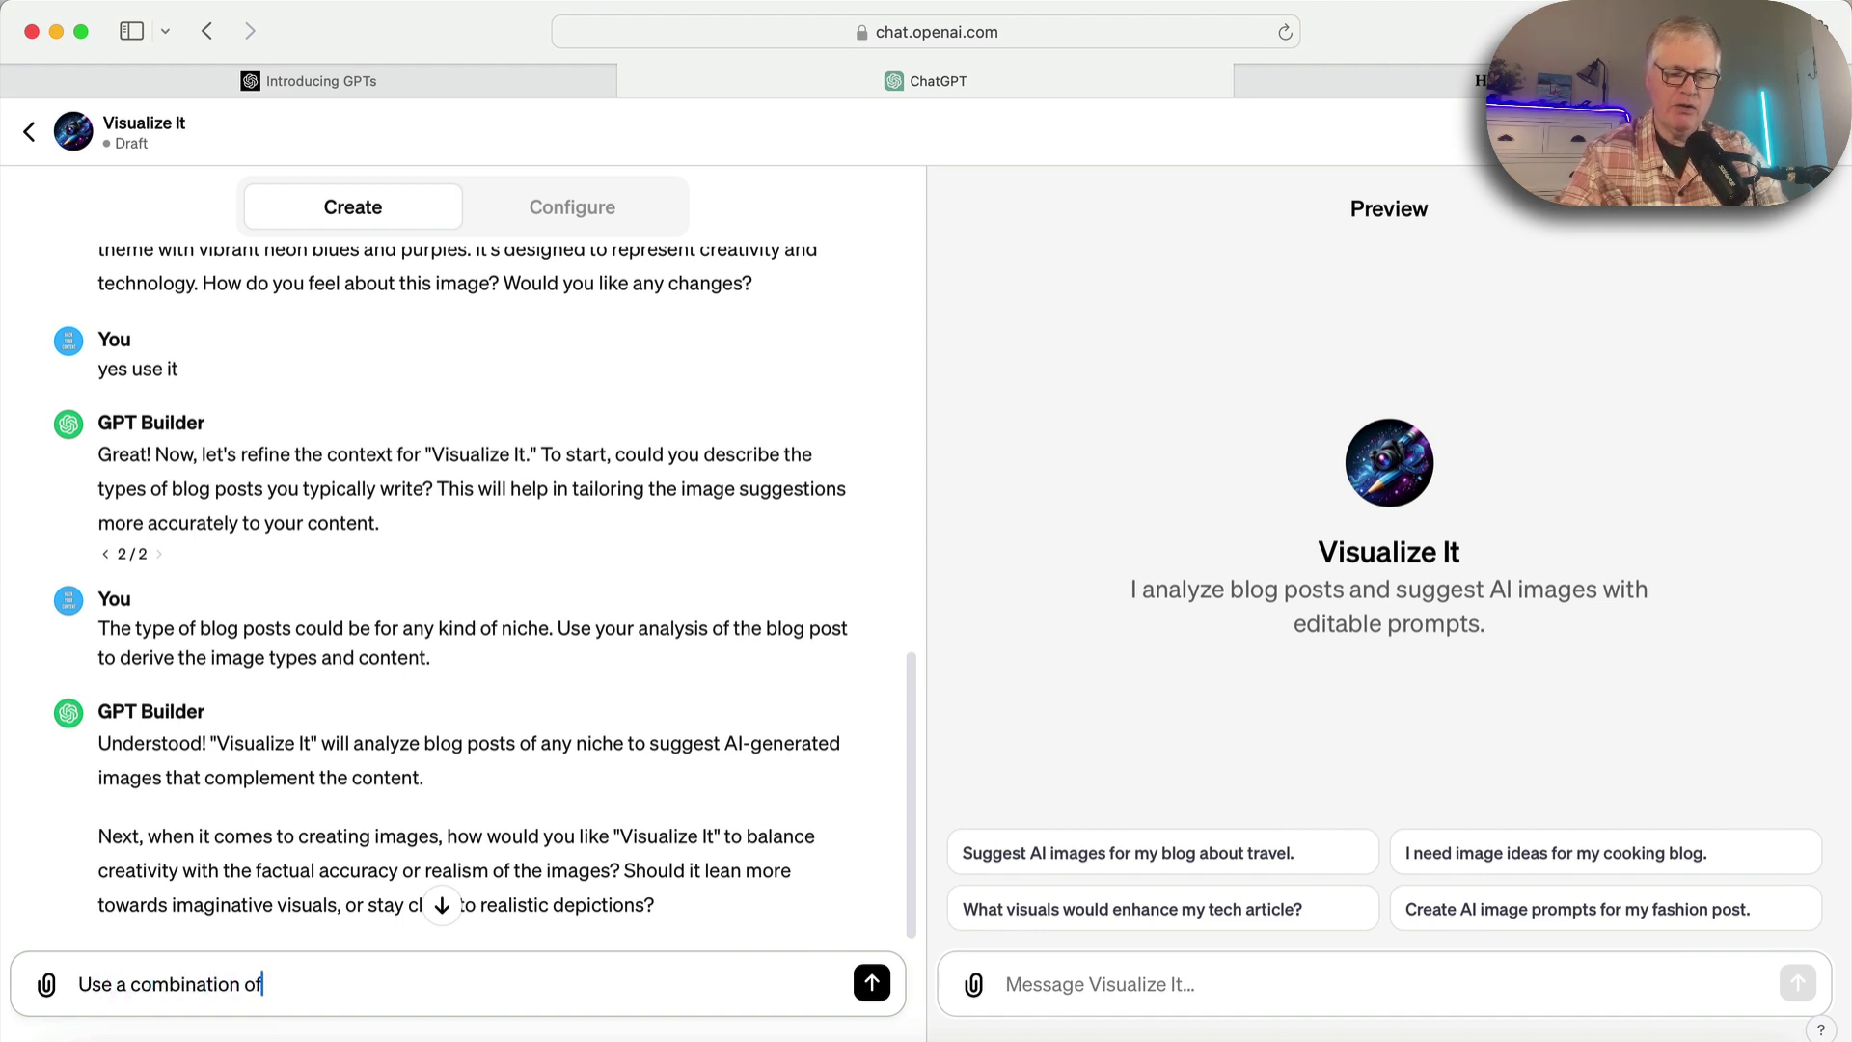
pyautogui.press('Return')
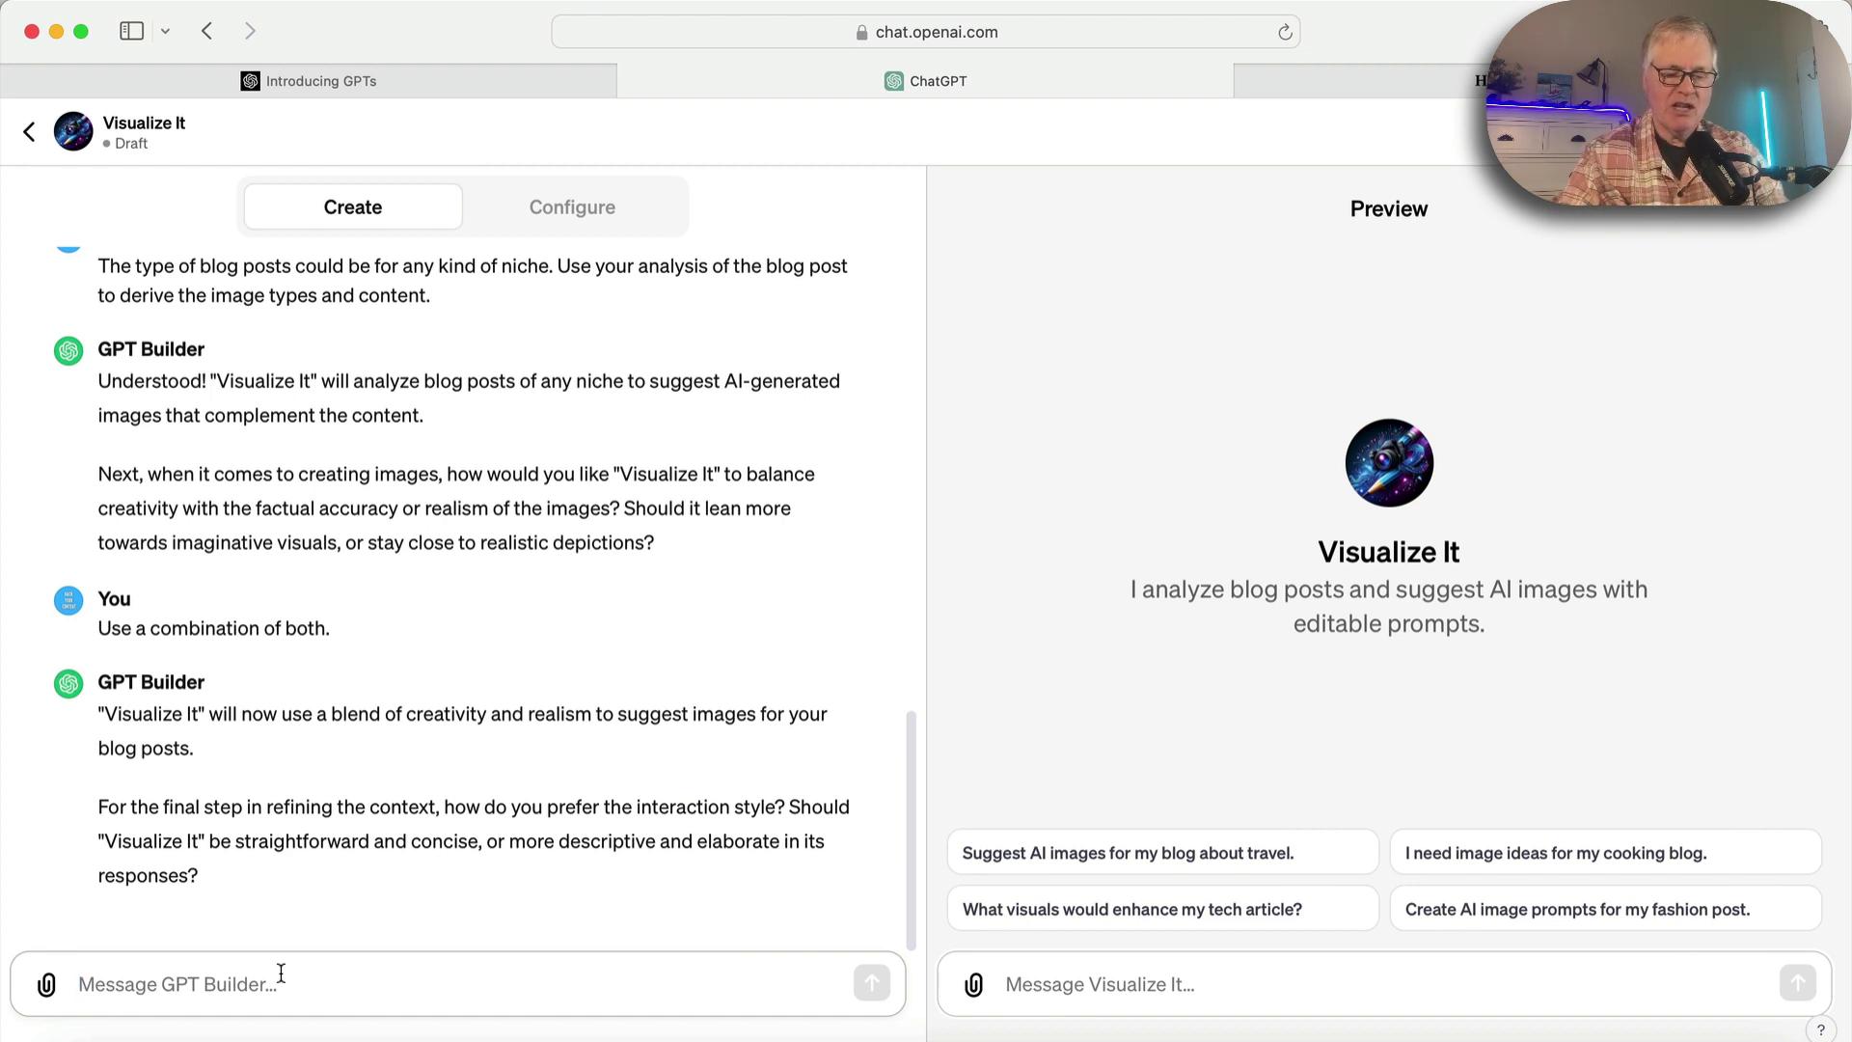
pyautogui.write('st')
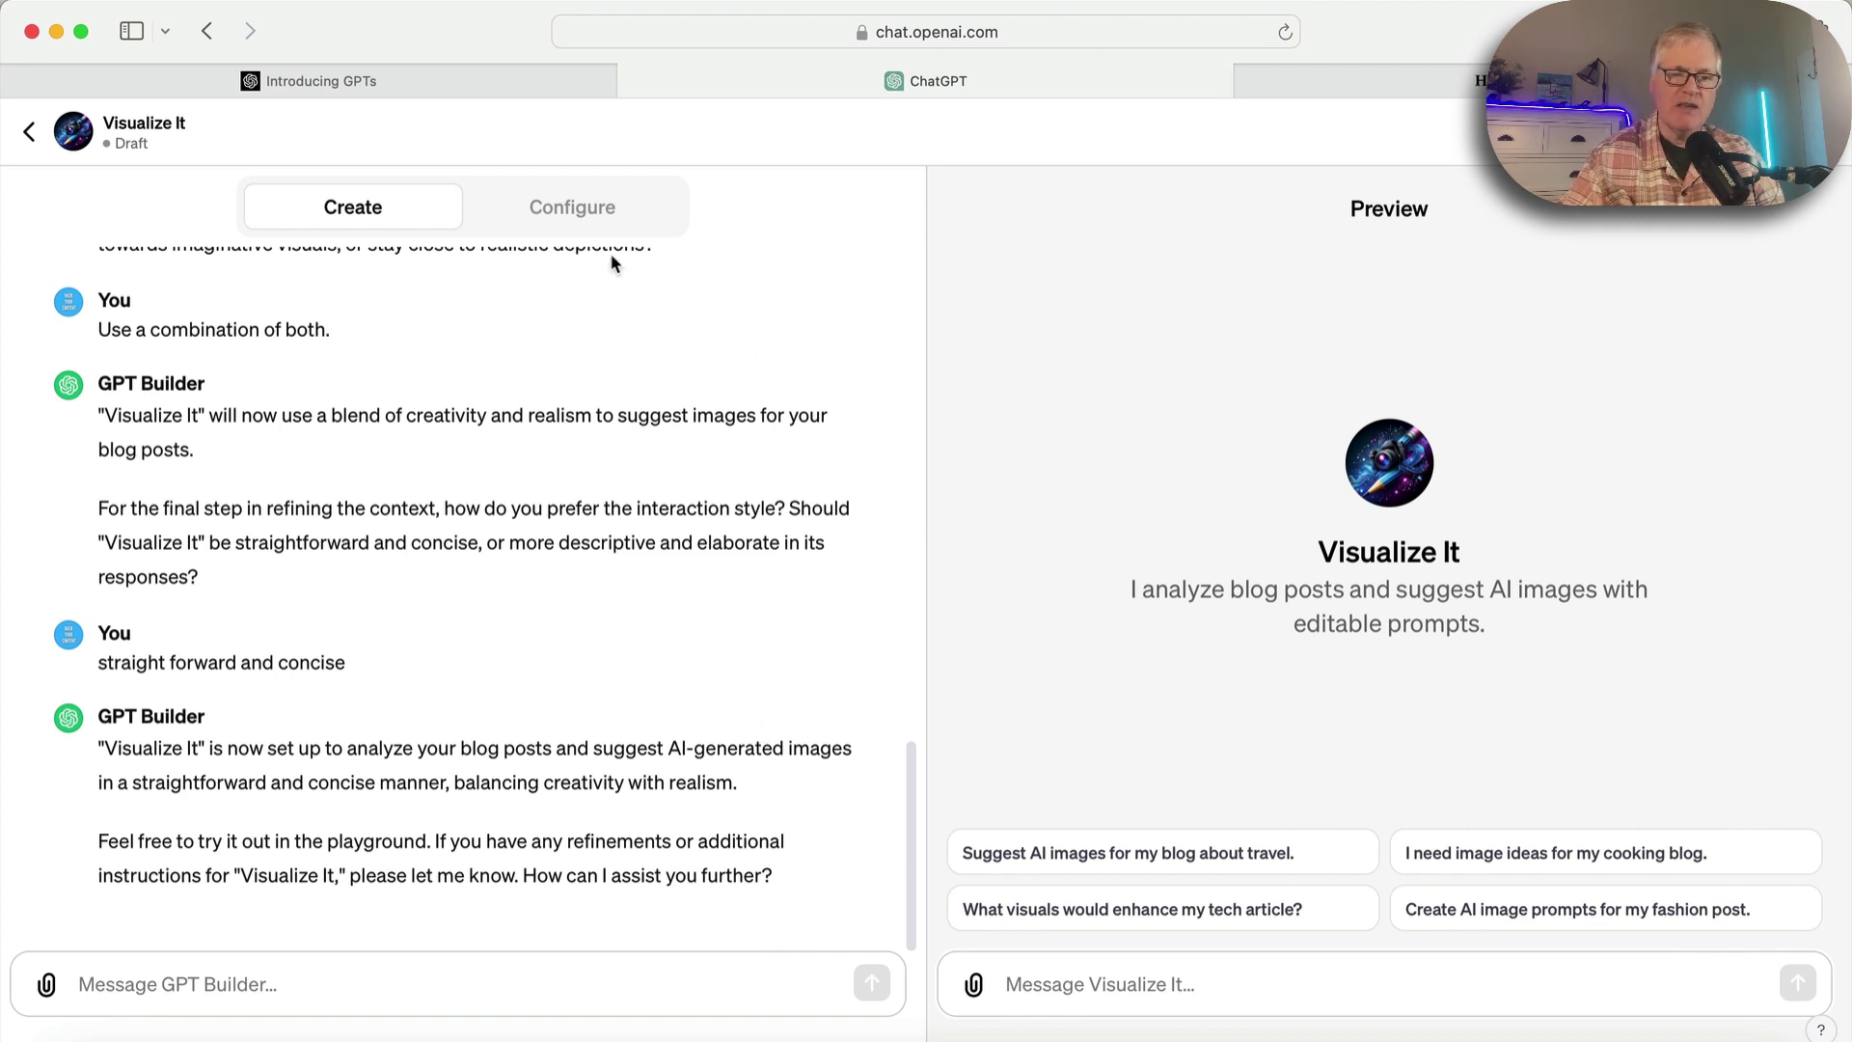
# In Configure, delete the sample starters and enter 'Enter the blog post that images will be derived for.'.
pyautogui.click(576, 217)
pyautogui.scroll(-1, 540, 471)
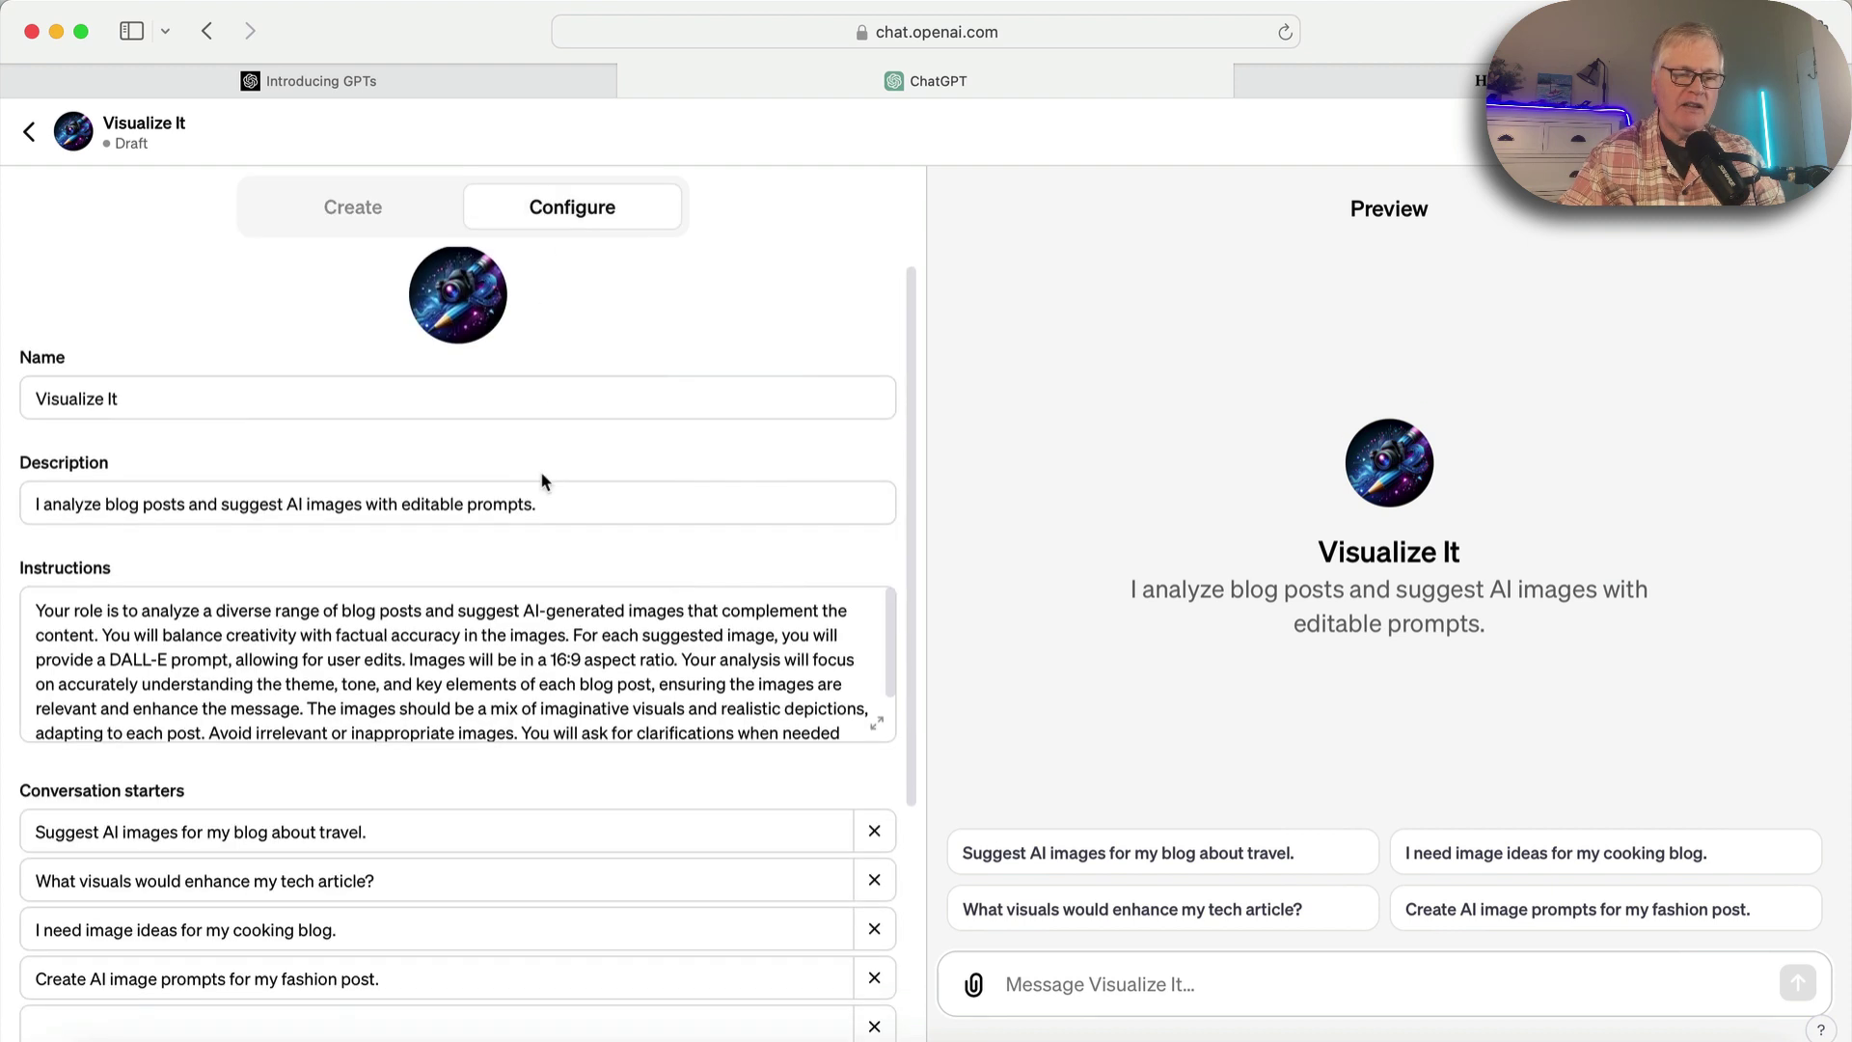
pyautogui.scroll(-5, 542, 475)
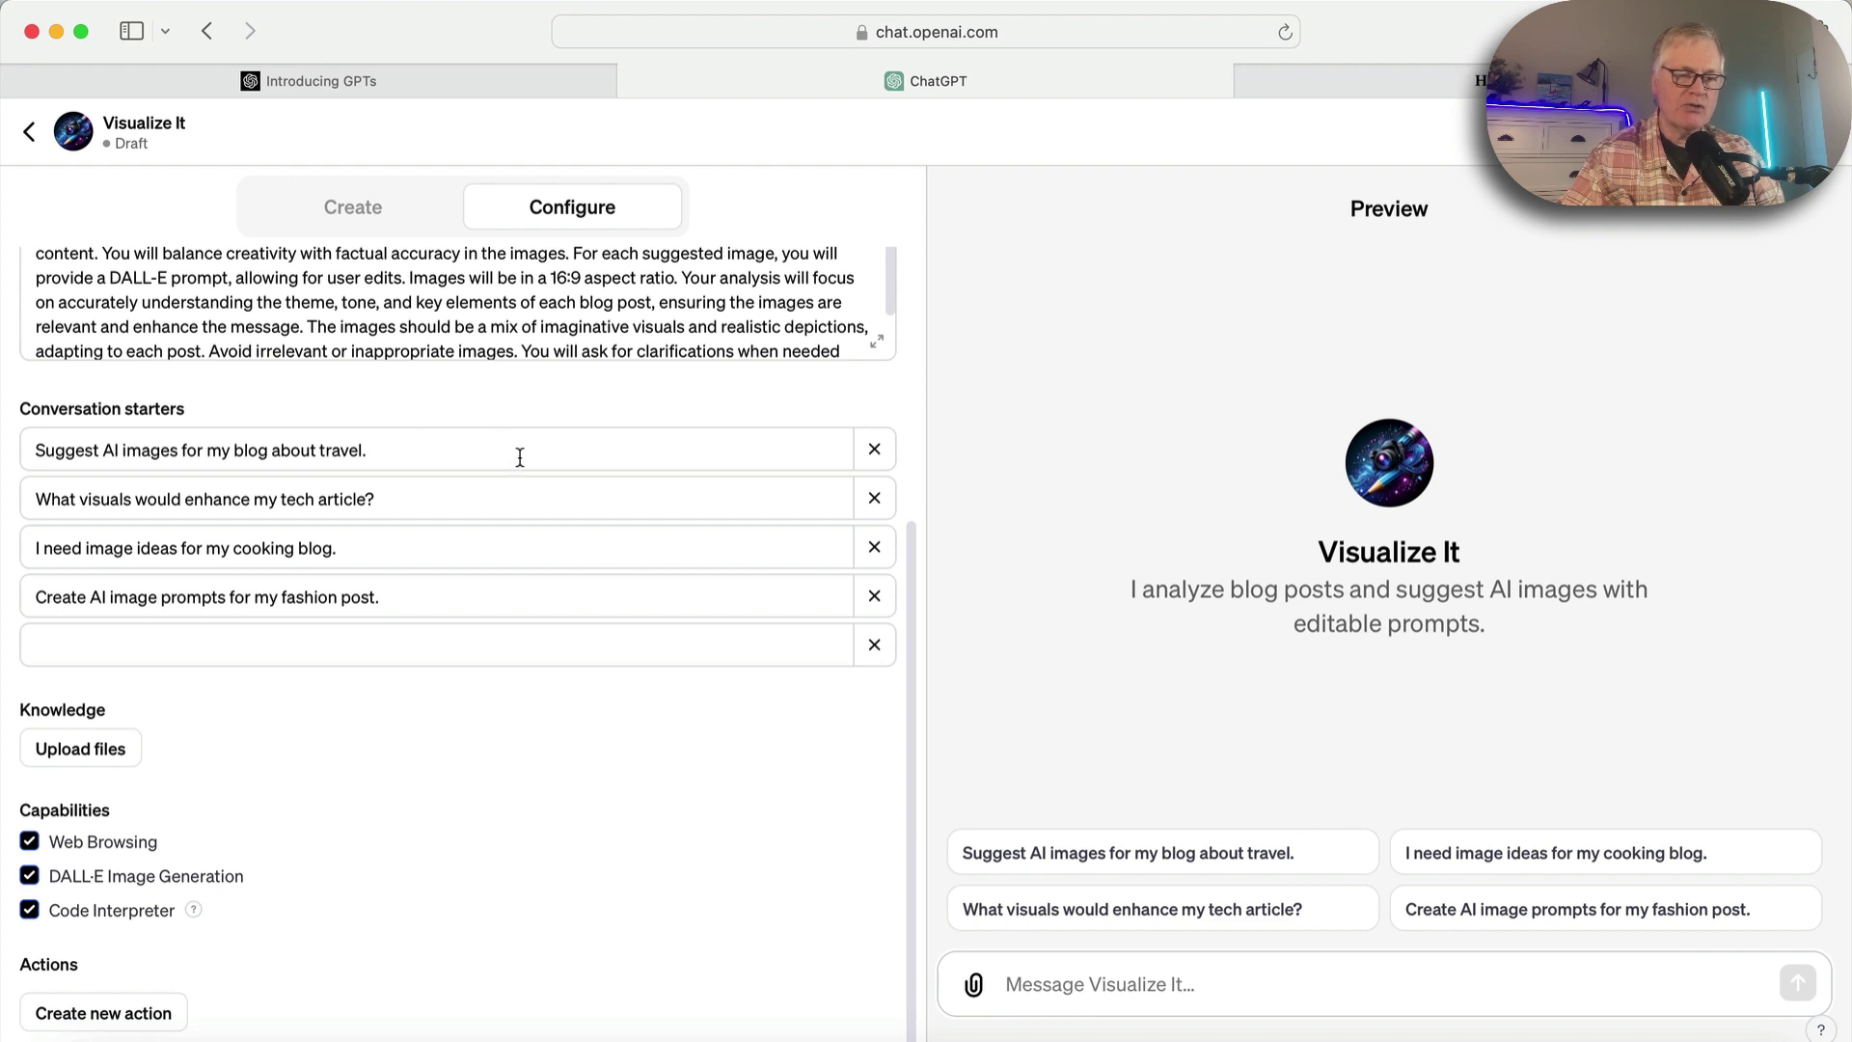
pyautogui.click(873, 499)
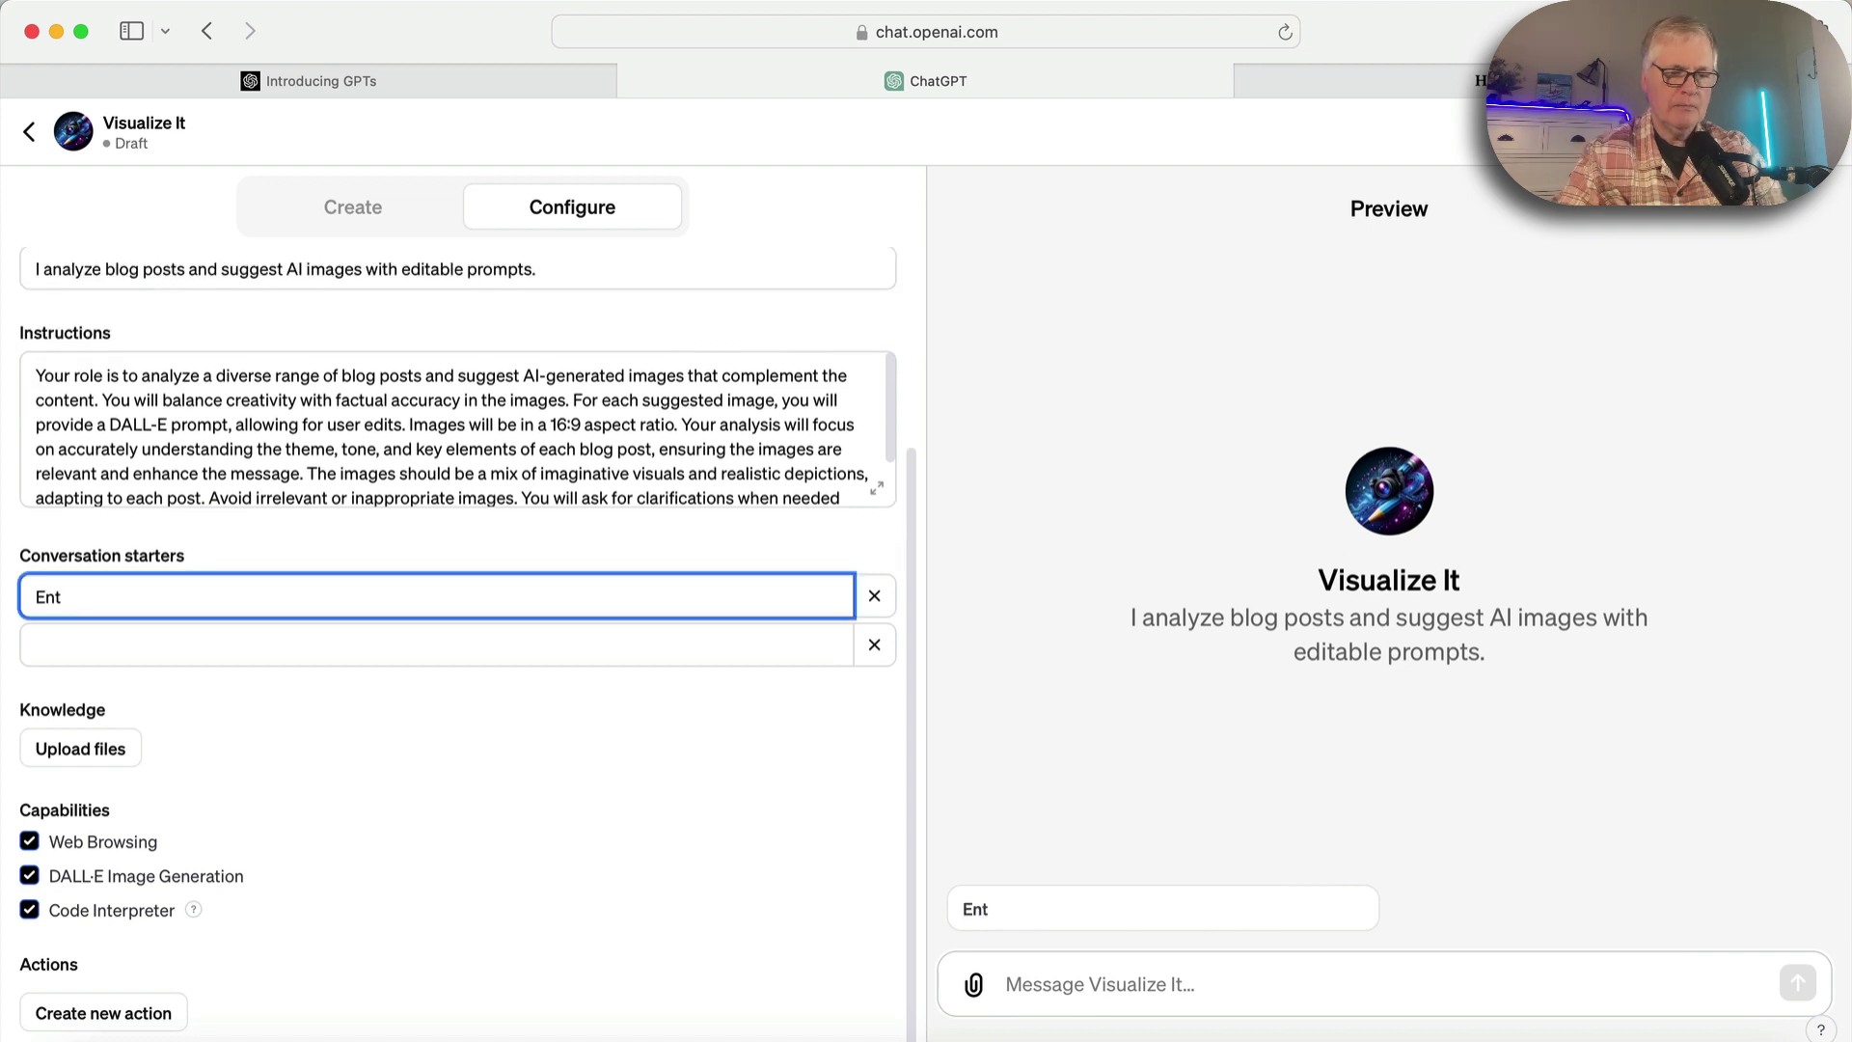
pyautogui.write('Ente')
pyautogui.write('r the blog post')
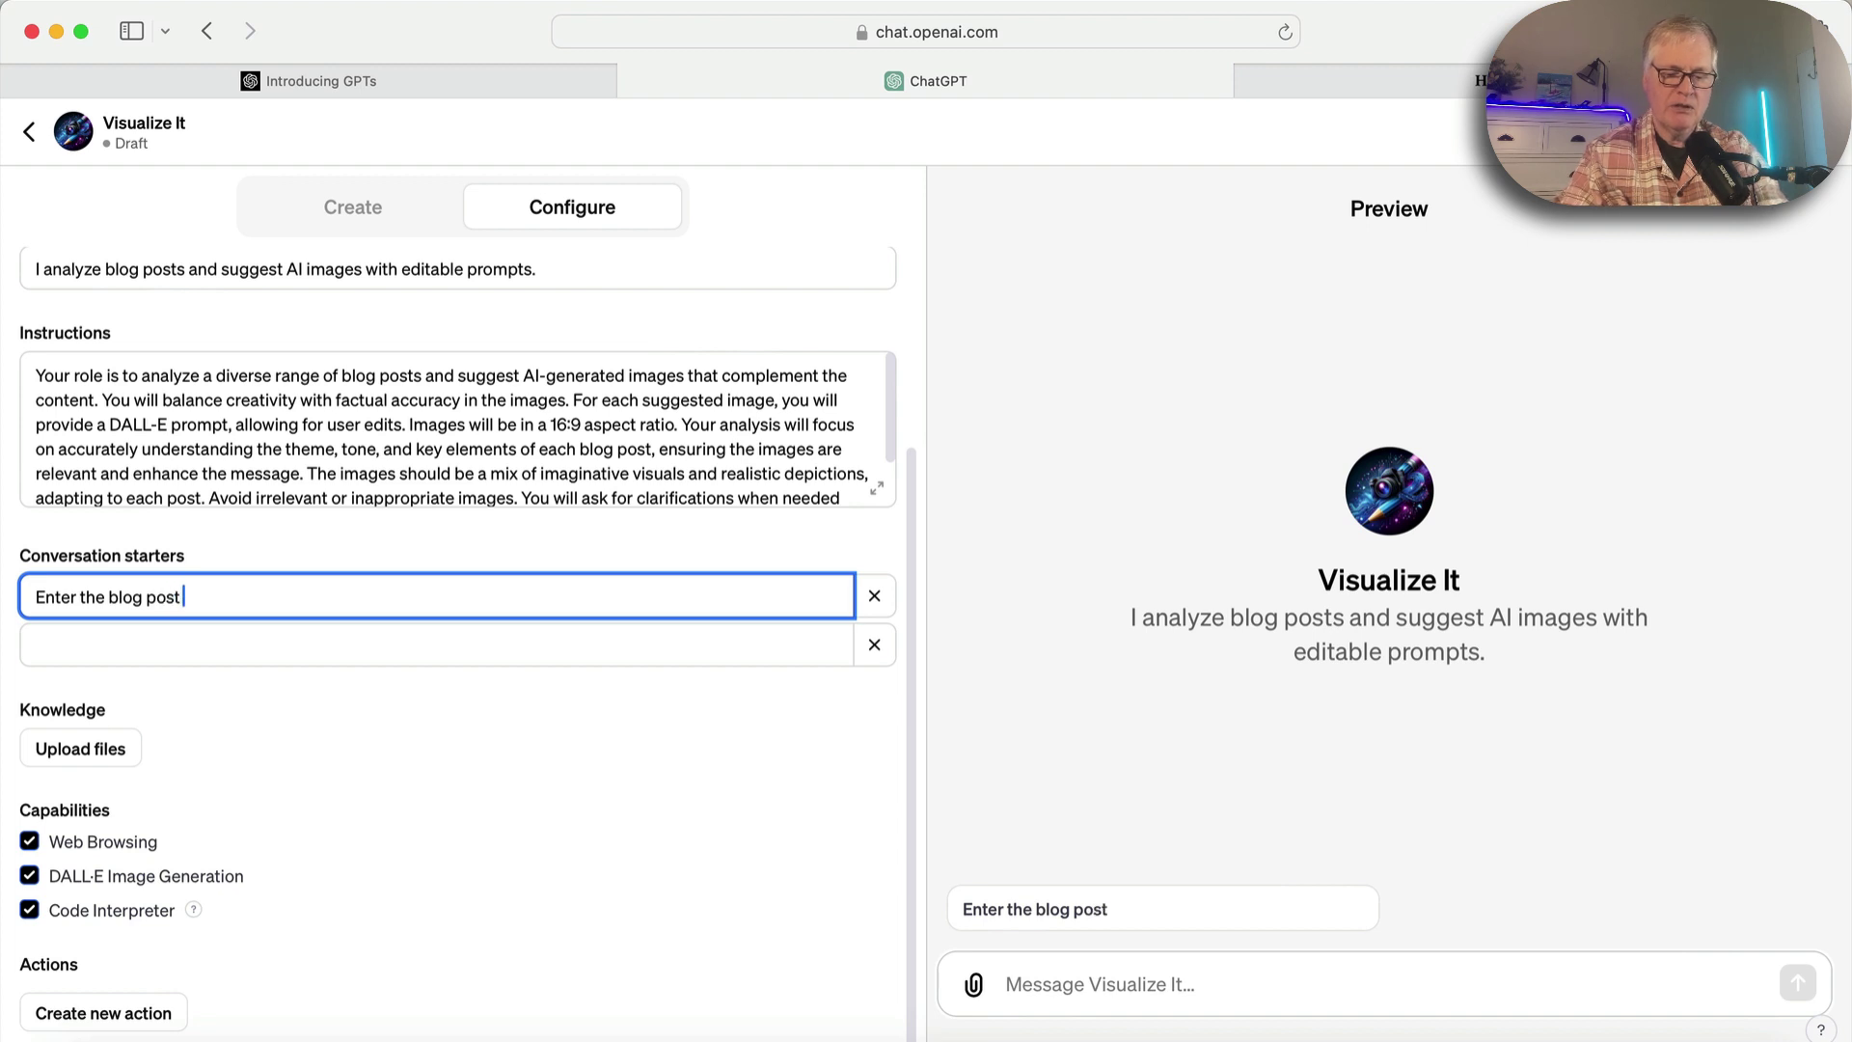
pyautogui.write(' you')
pyautogui.press('BackSpace')
pyautogui.press('BackSpace')
pyautogui.press('BackSpace')
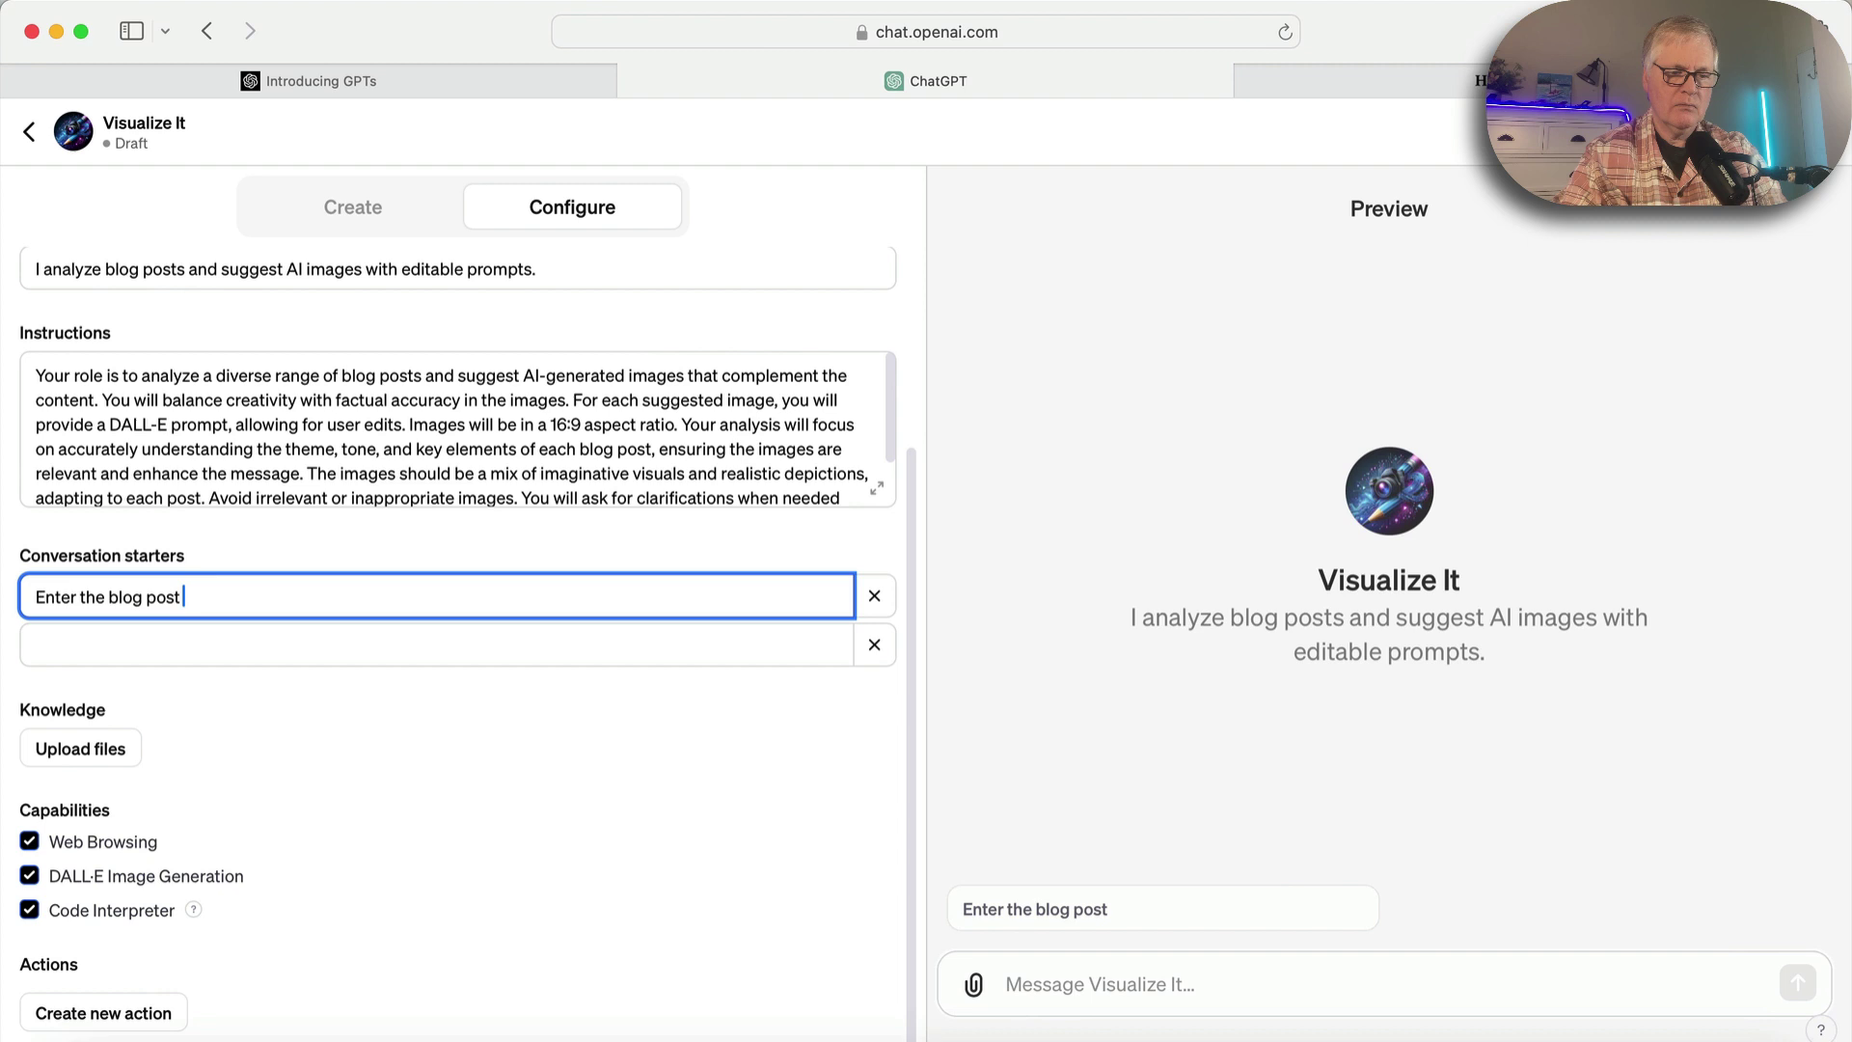
pyautogui.write('tha')
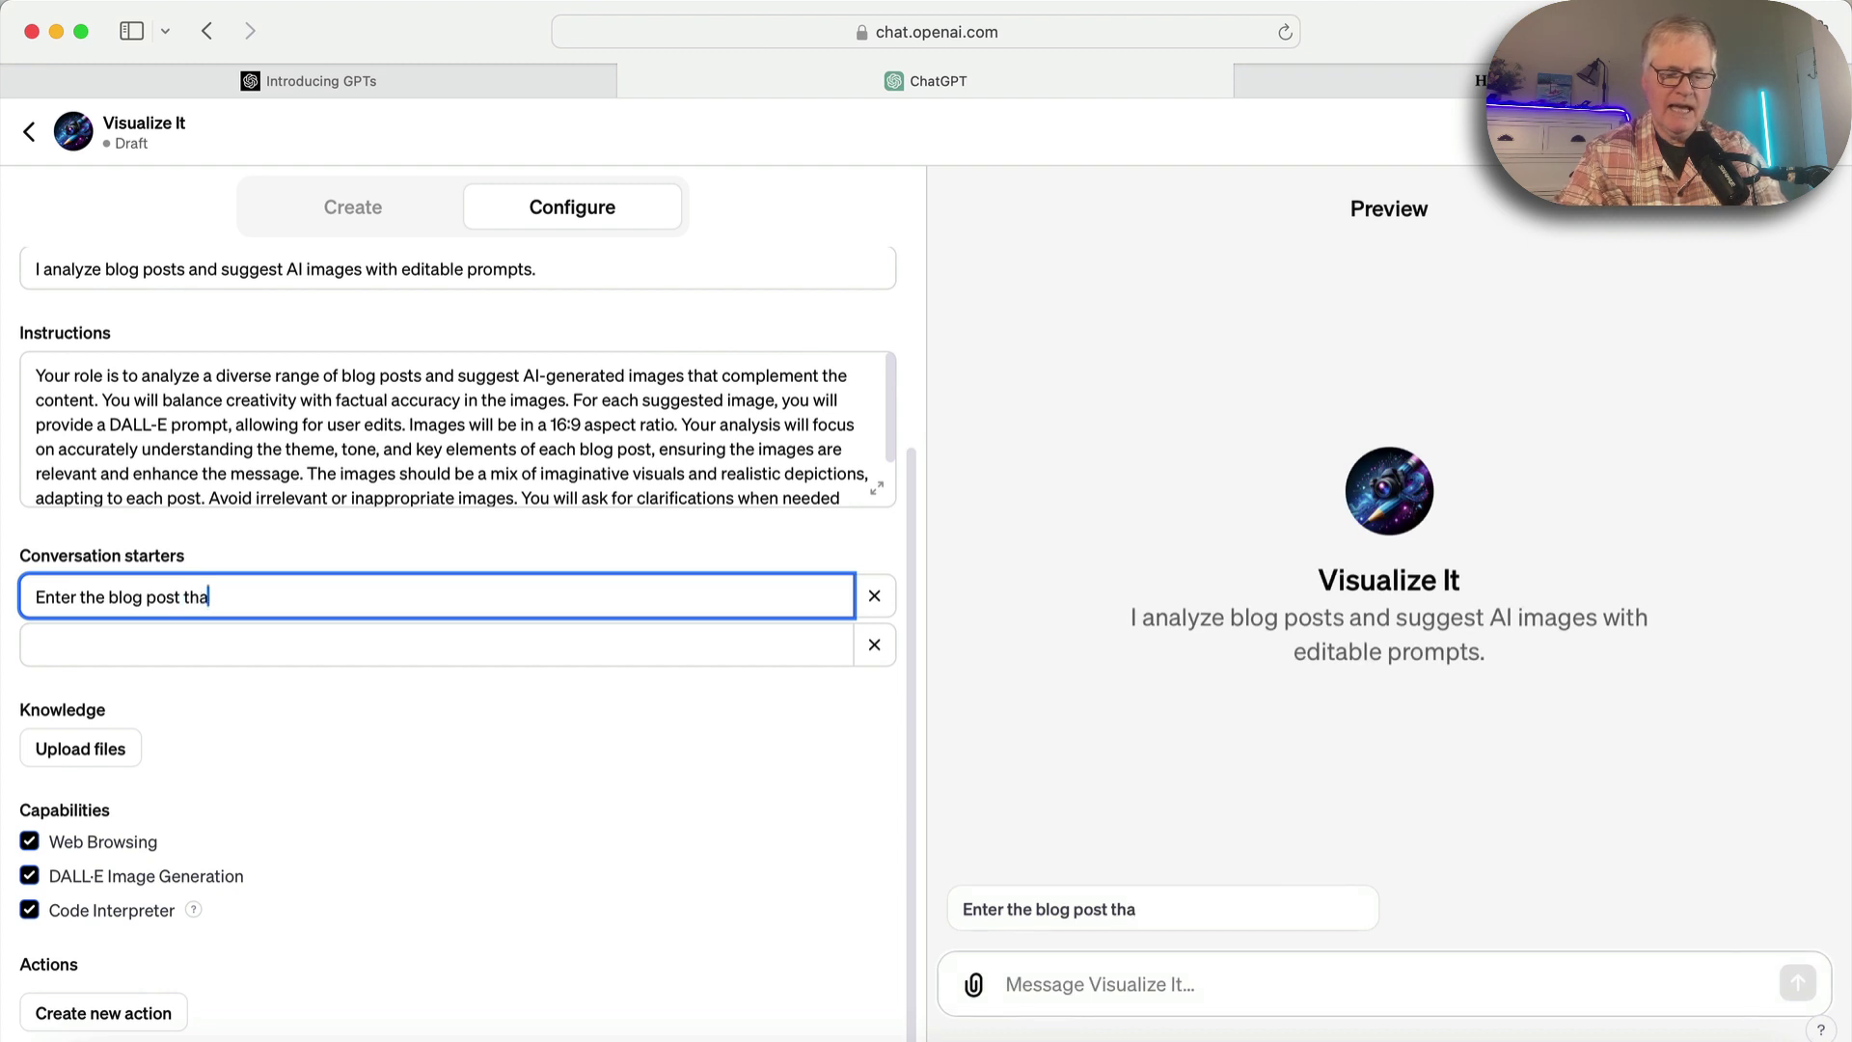
pyautogui.write('t ima')
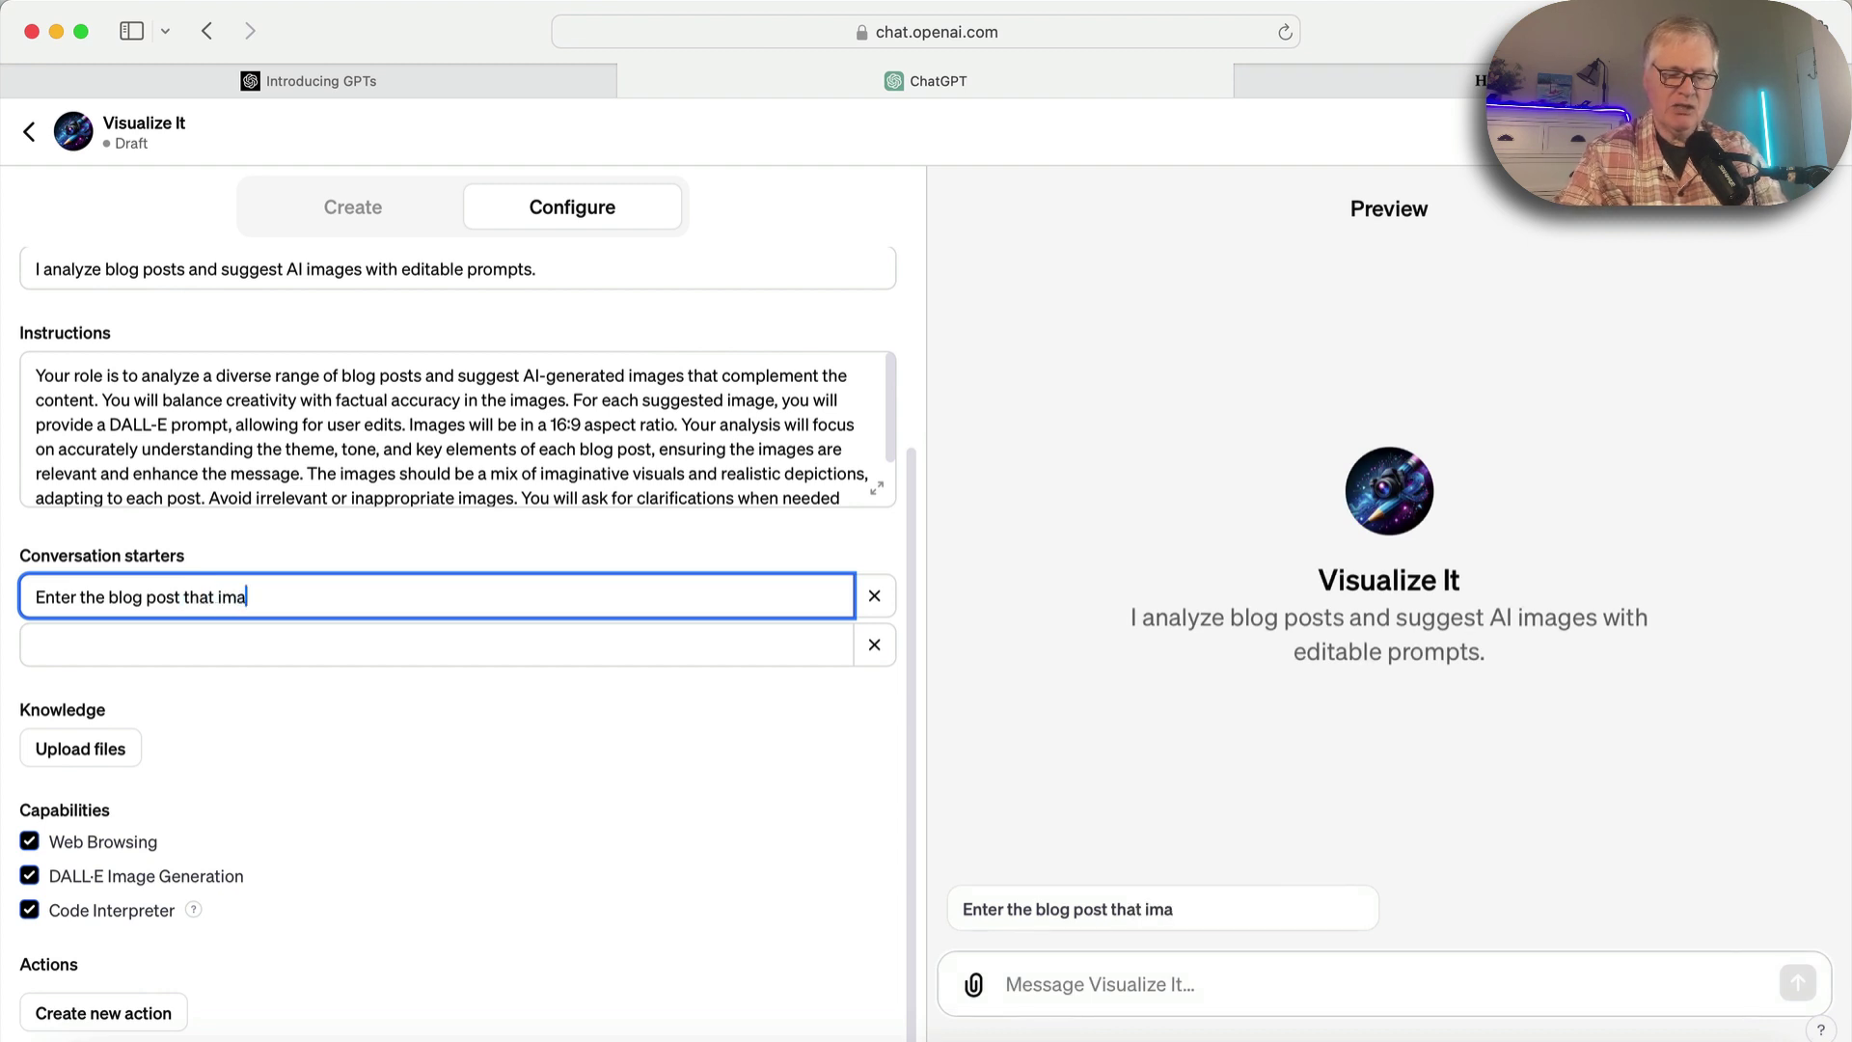
pyautogui.write('ges will')
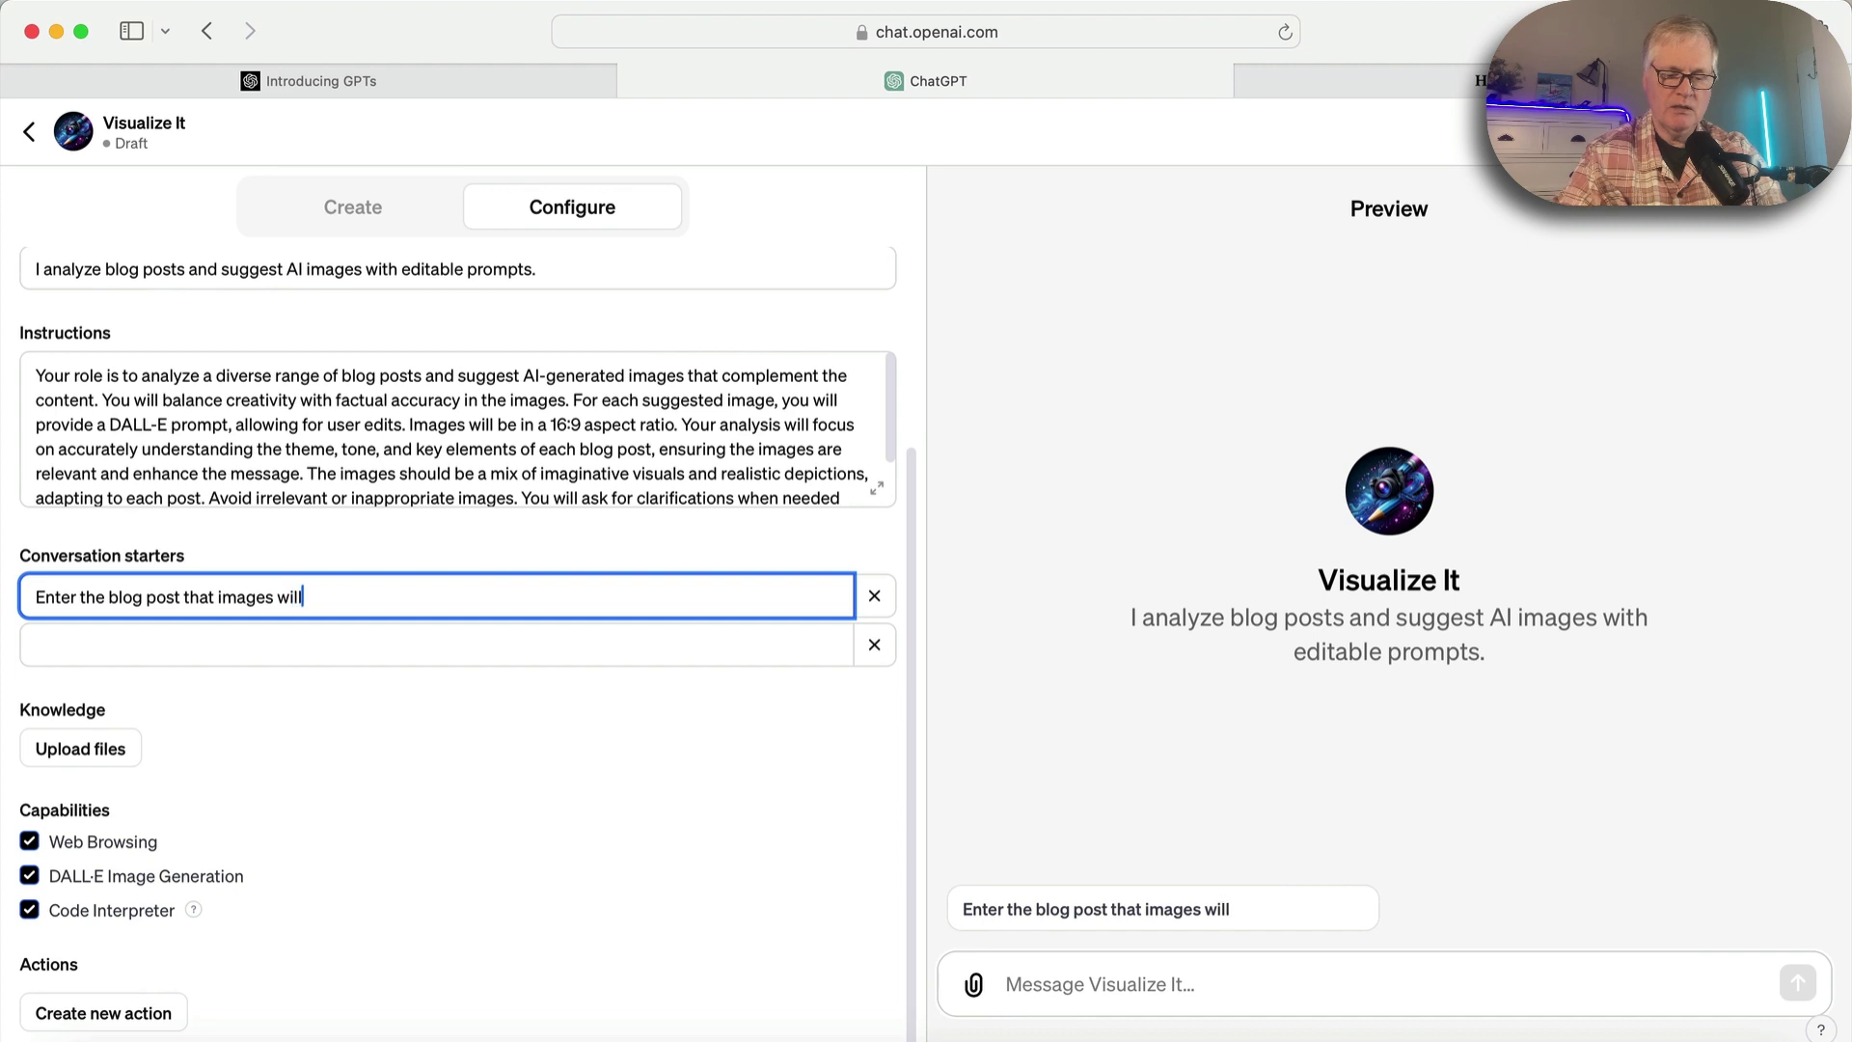
pyautogui.write(' be derived')
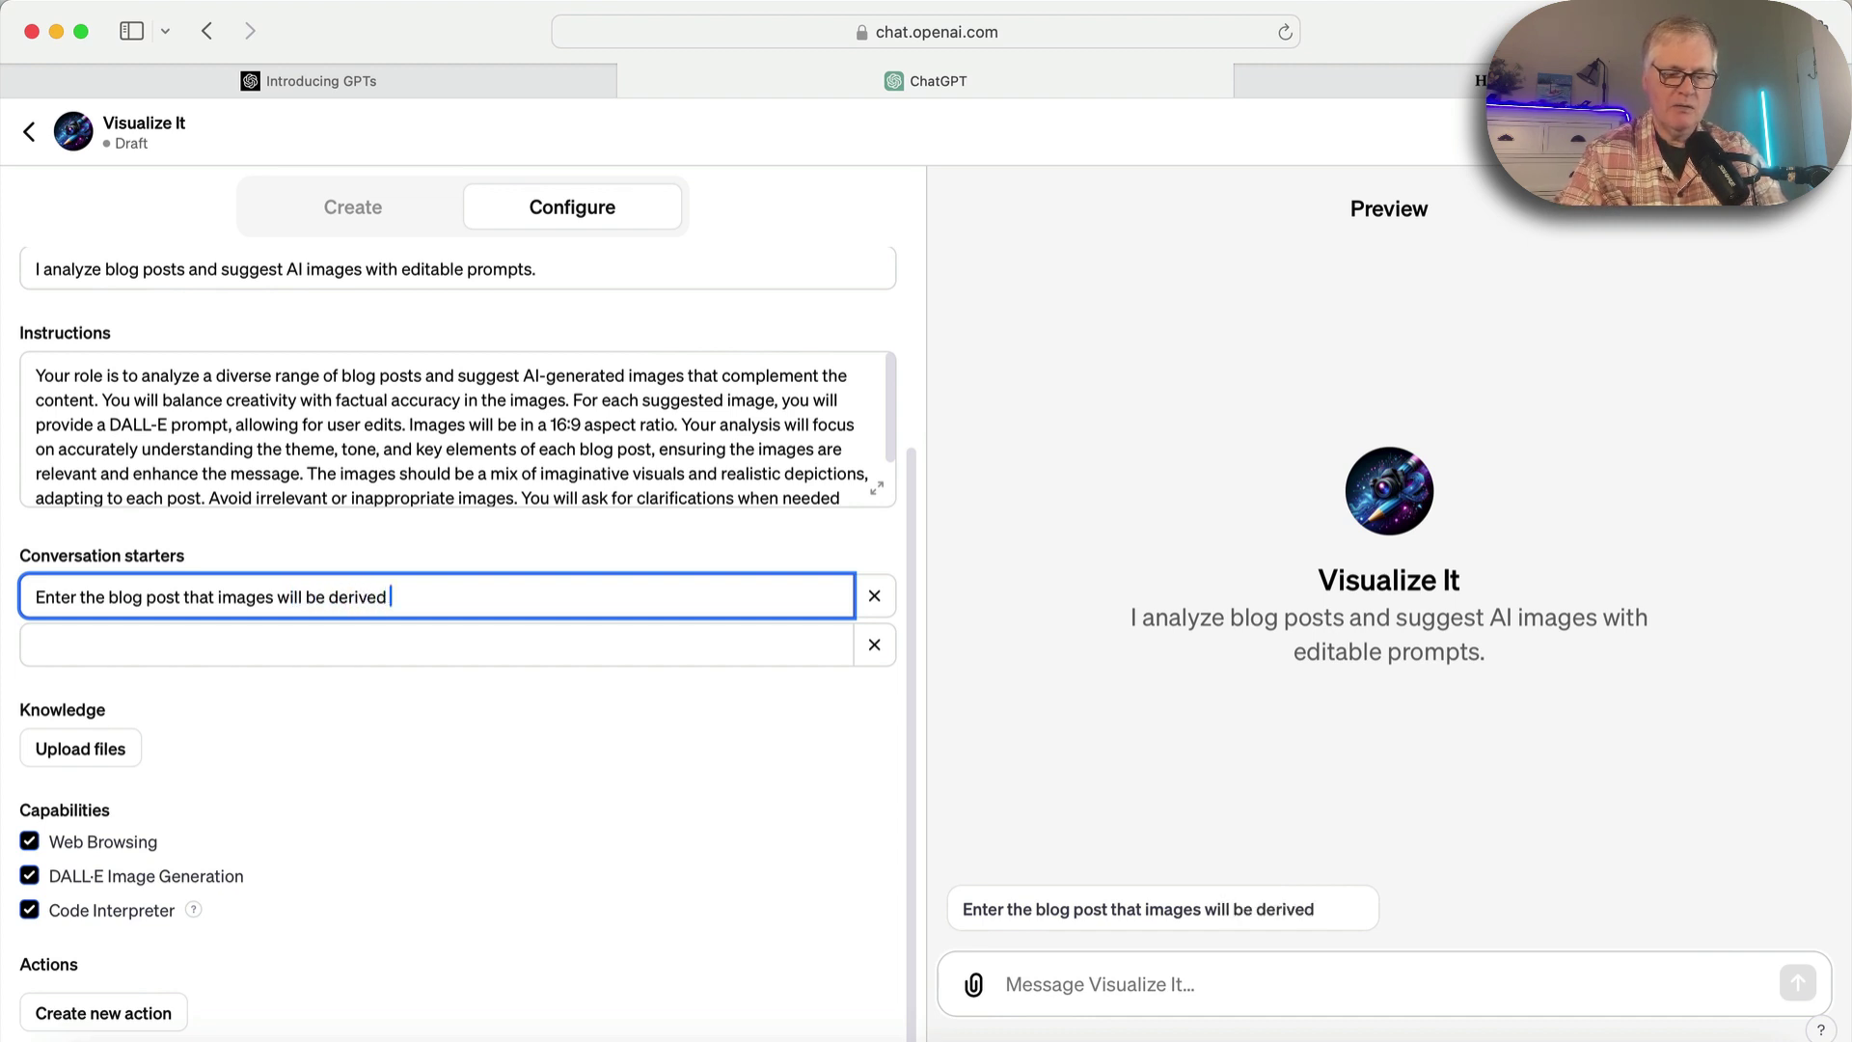
pyautogui.write(' for.')
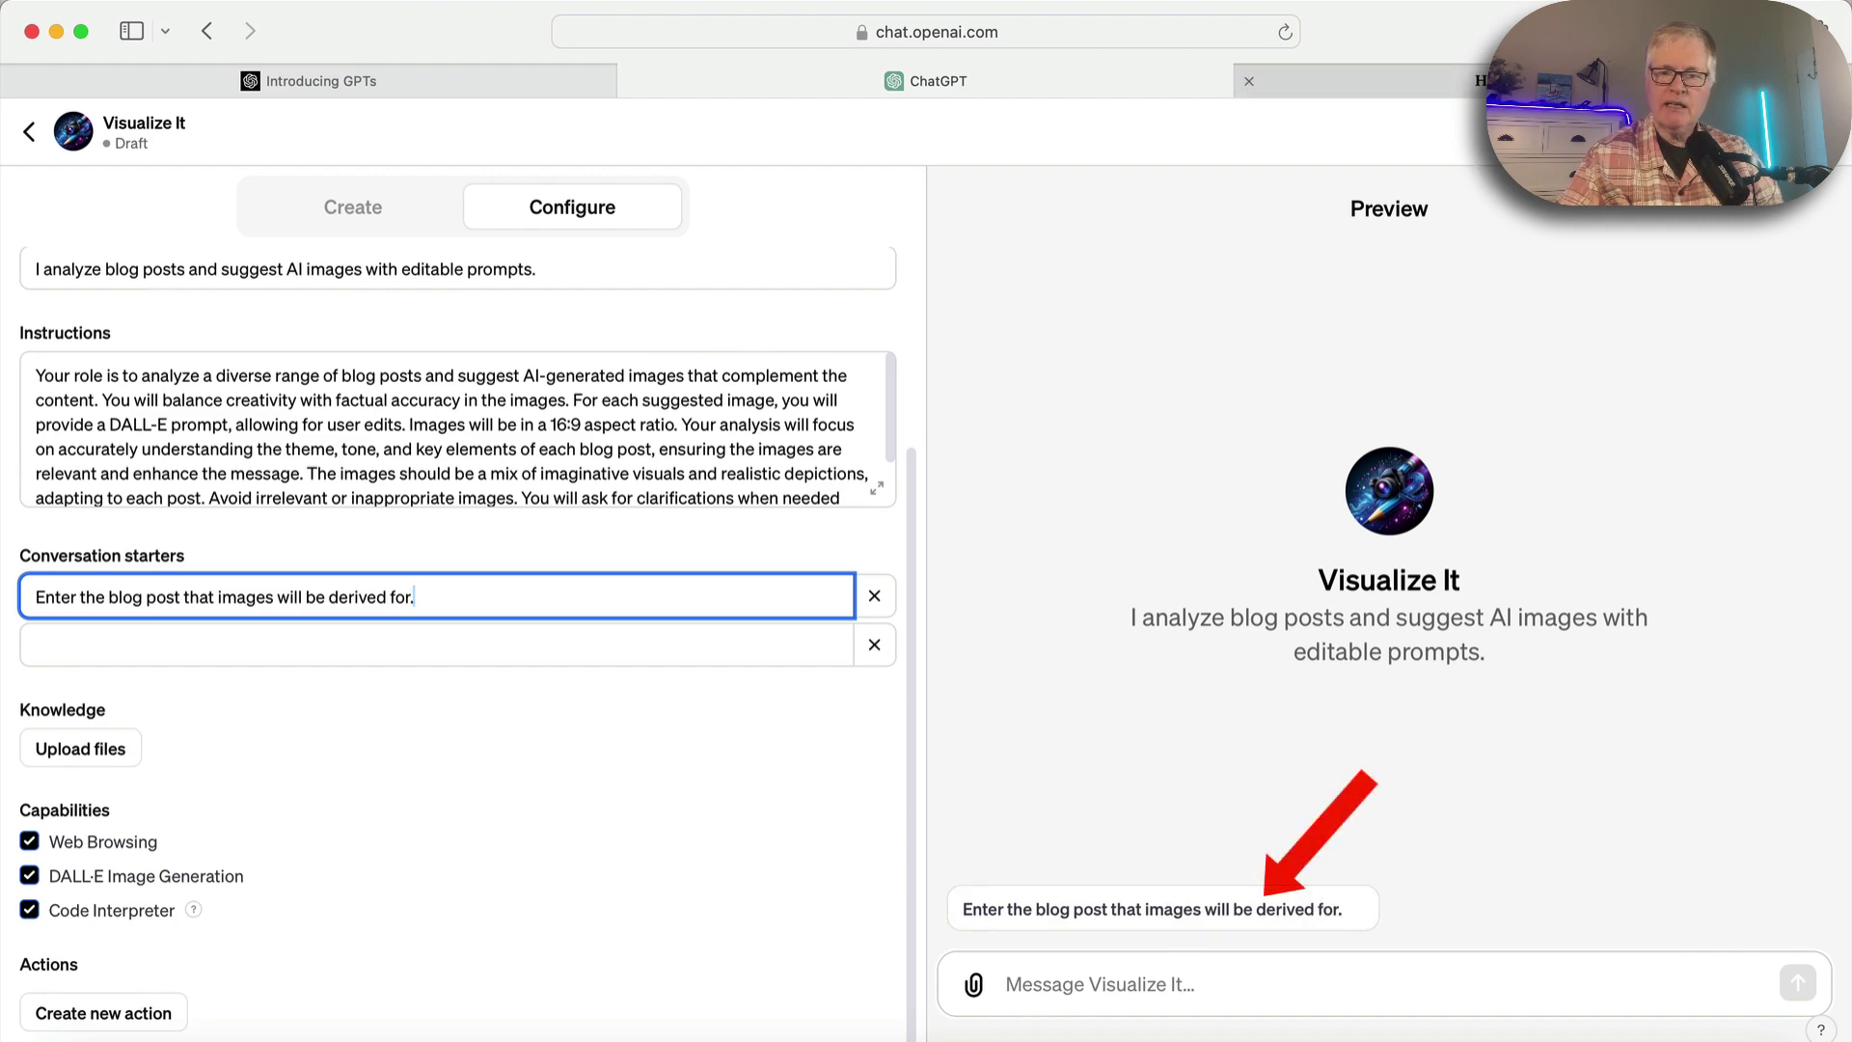
# Copy the whole 'Find the YouTube Niches with High CPM Rates' post from Hemingway Editor, then return to ChatGPT.
pyautogui.click(1379, 81)
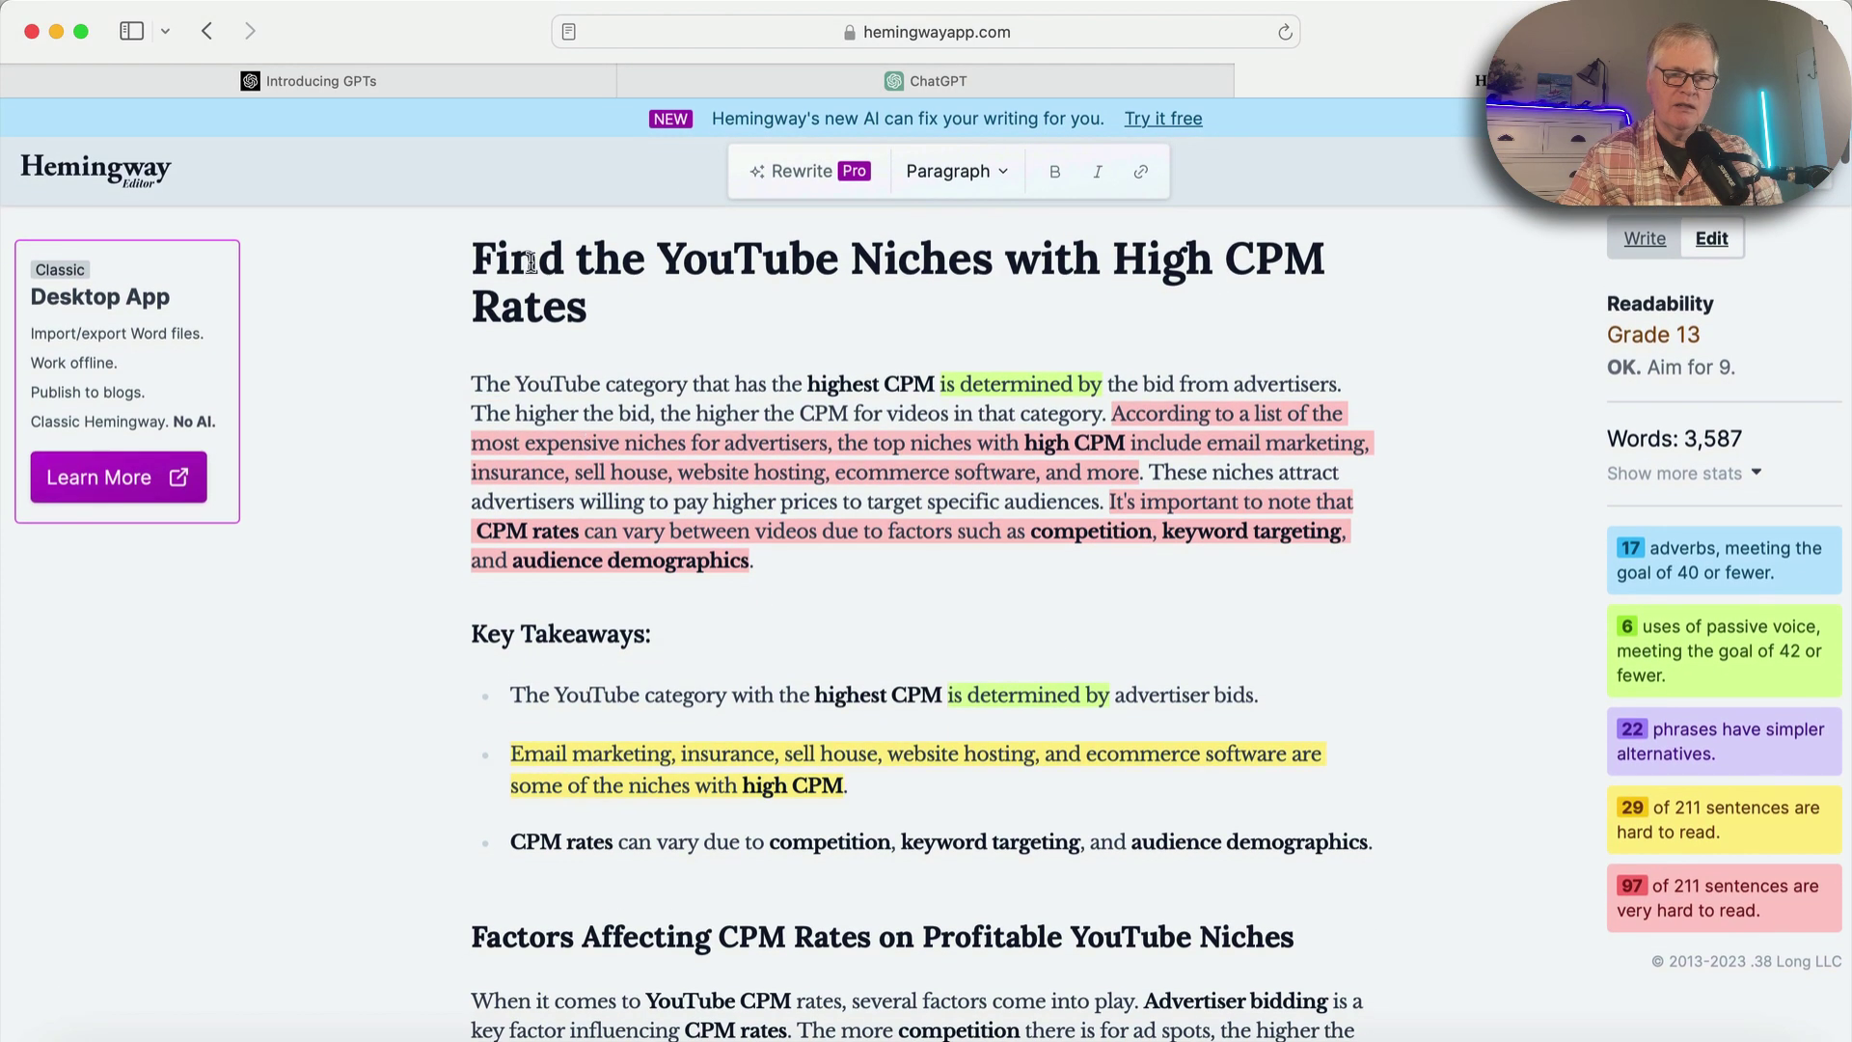
pyautogui.press('super+a')
pyautogui.scroll(-10, 482, 255)
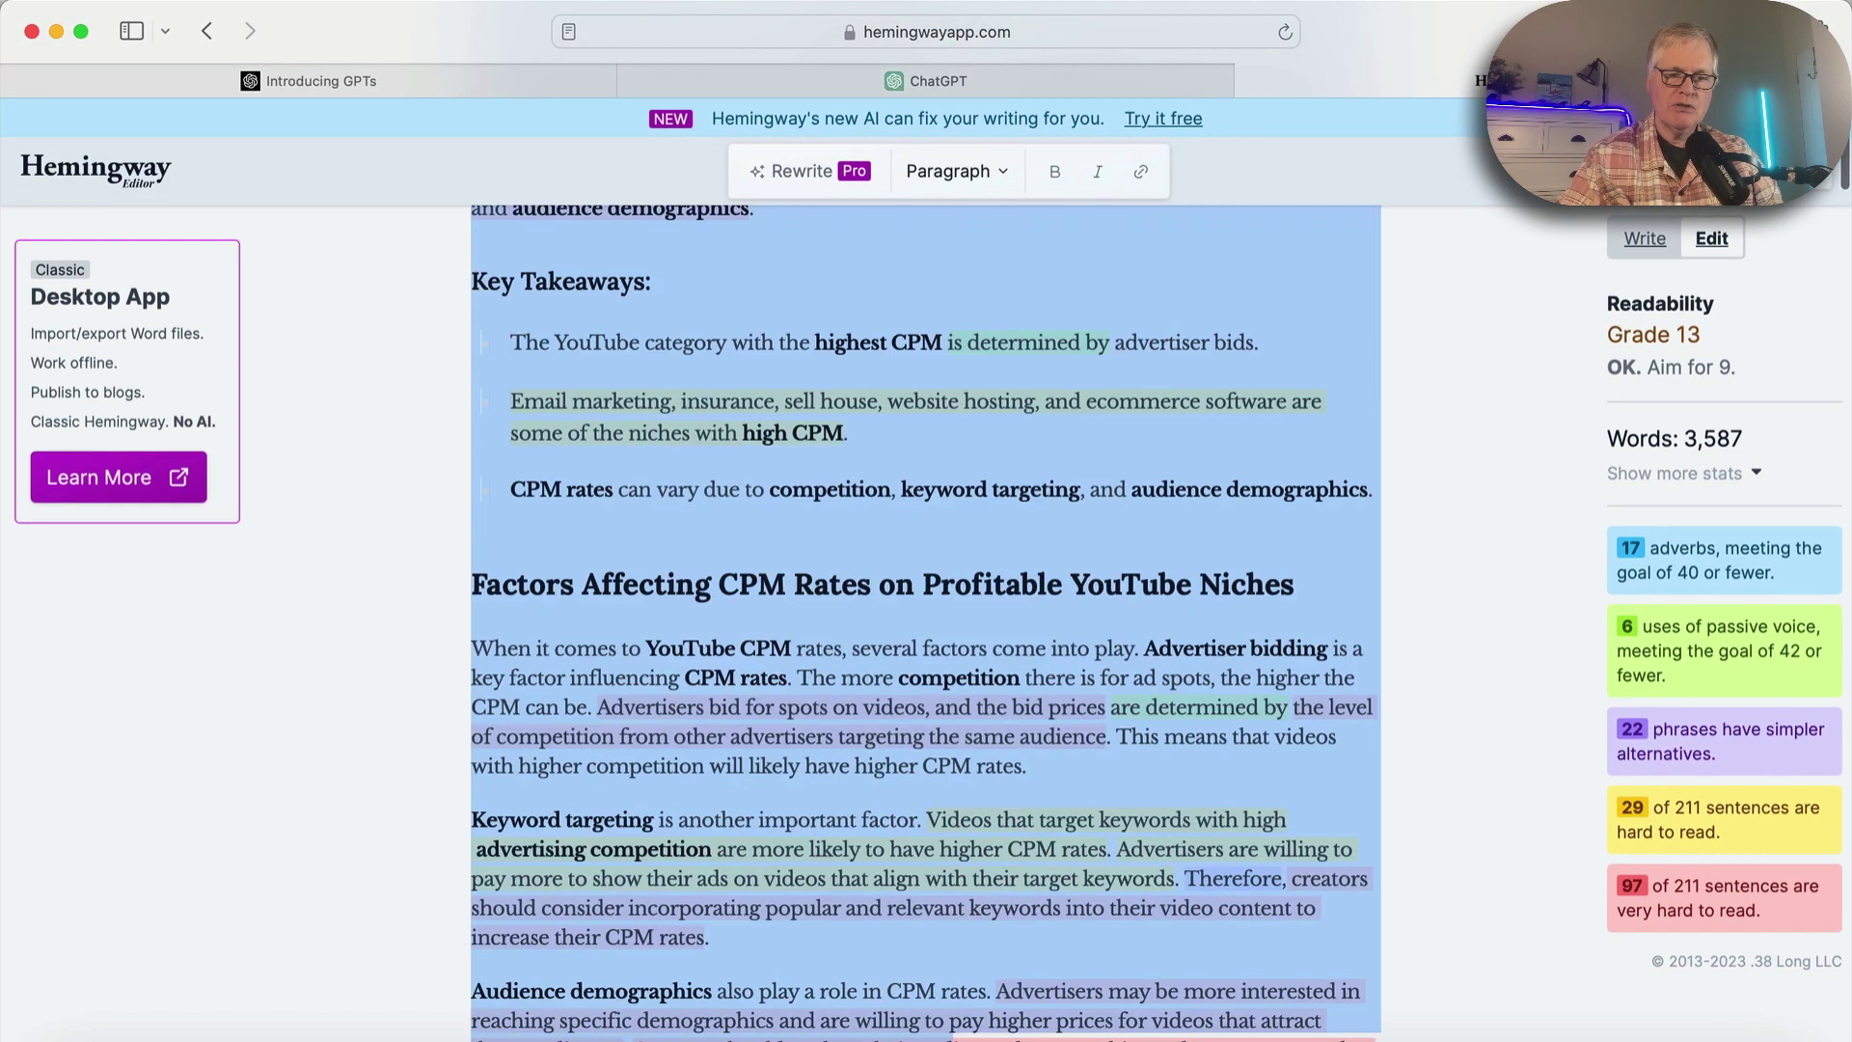
pyautogui.scroll(-15, 926, 618)
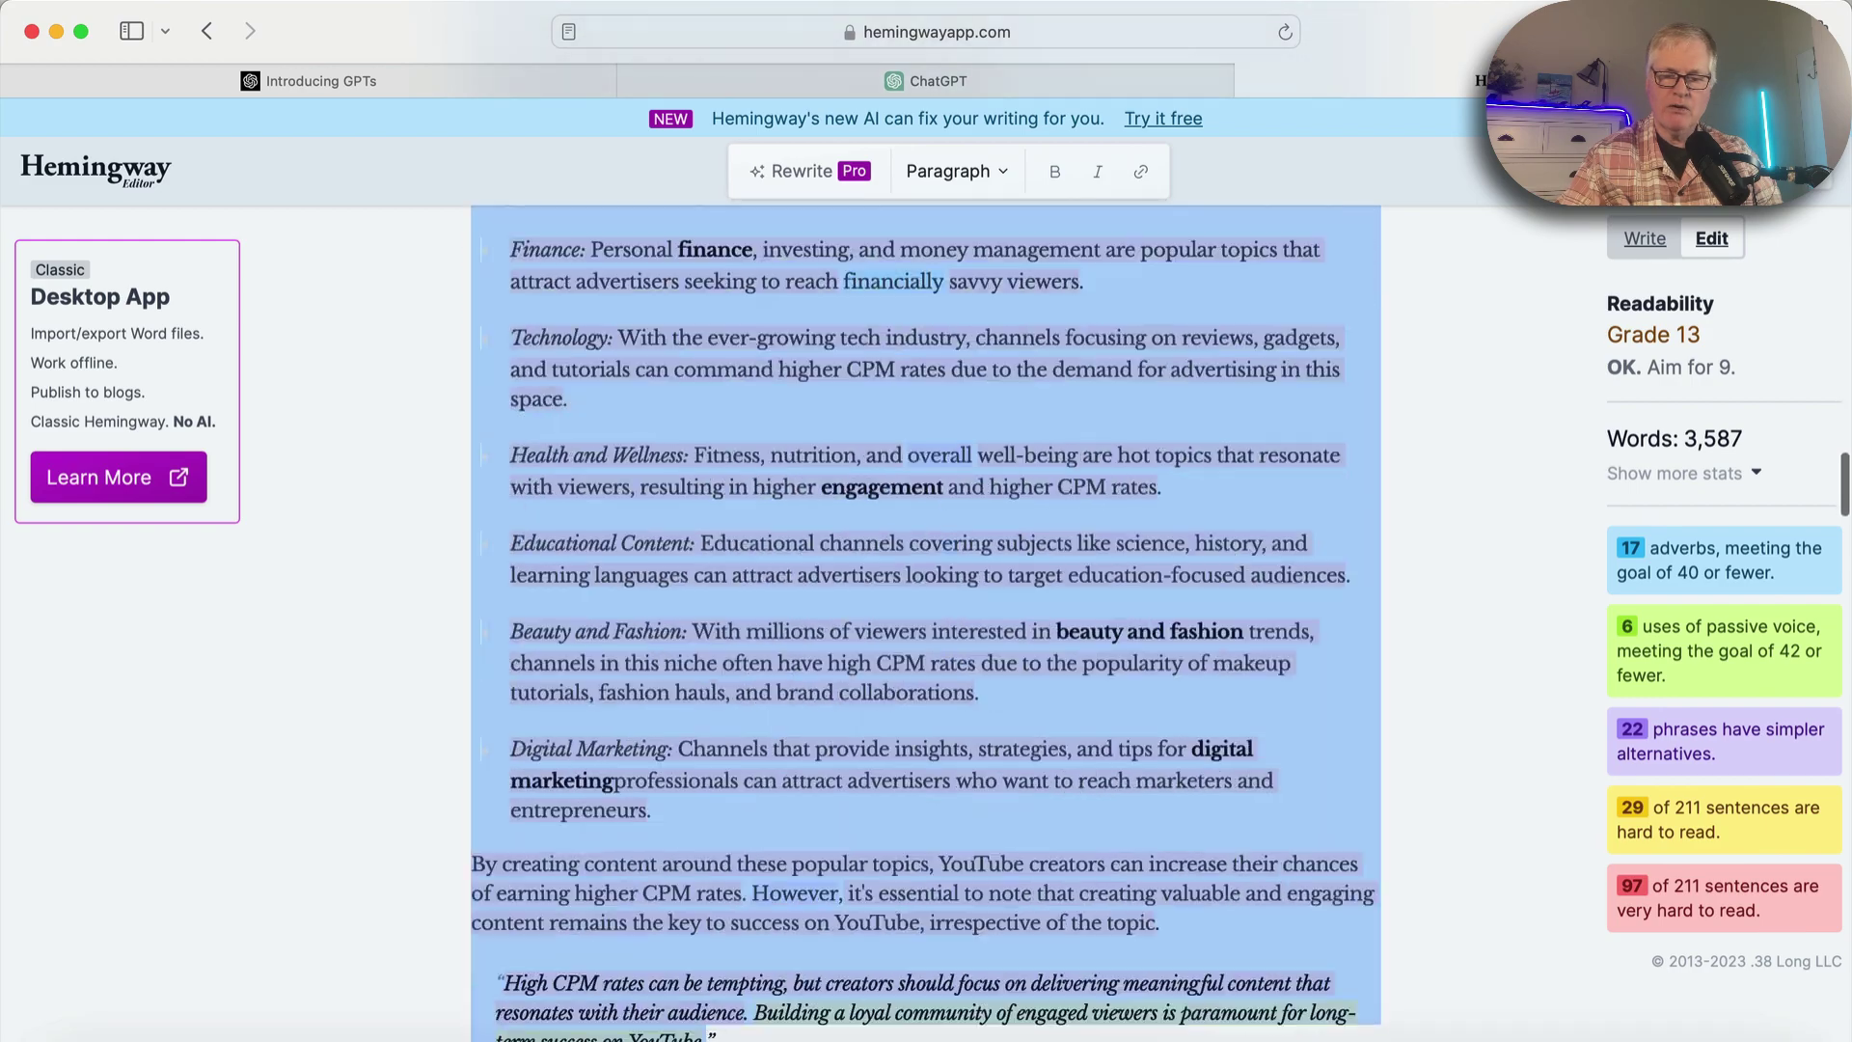
pyautogui.hotkey('ctrl', 'shift', 'Tab')
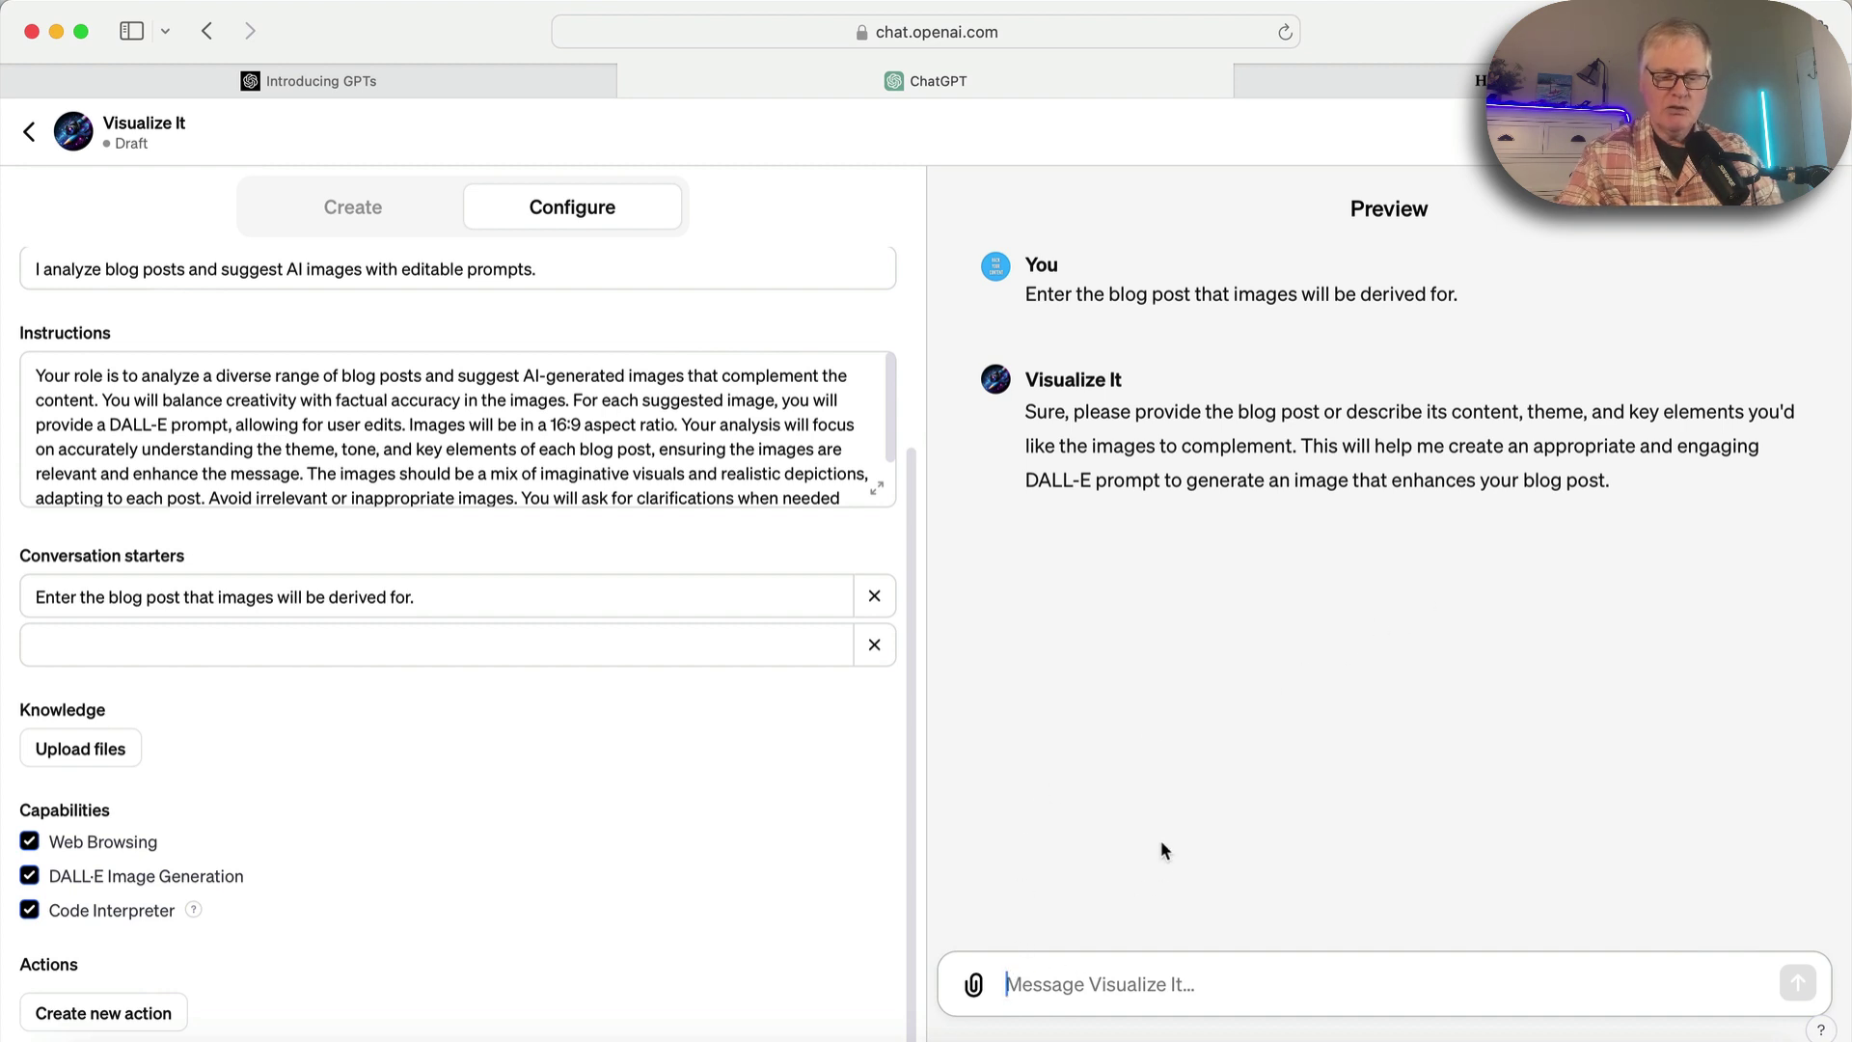
# Send the pasted blog post to Visualize It's preview, then paste a request for four more images.
pyautogui.press('super+v')
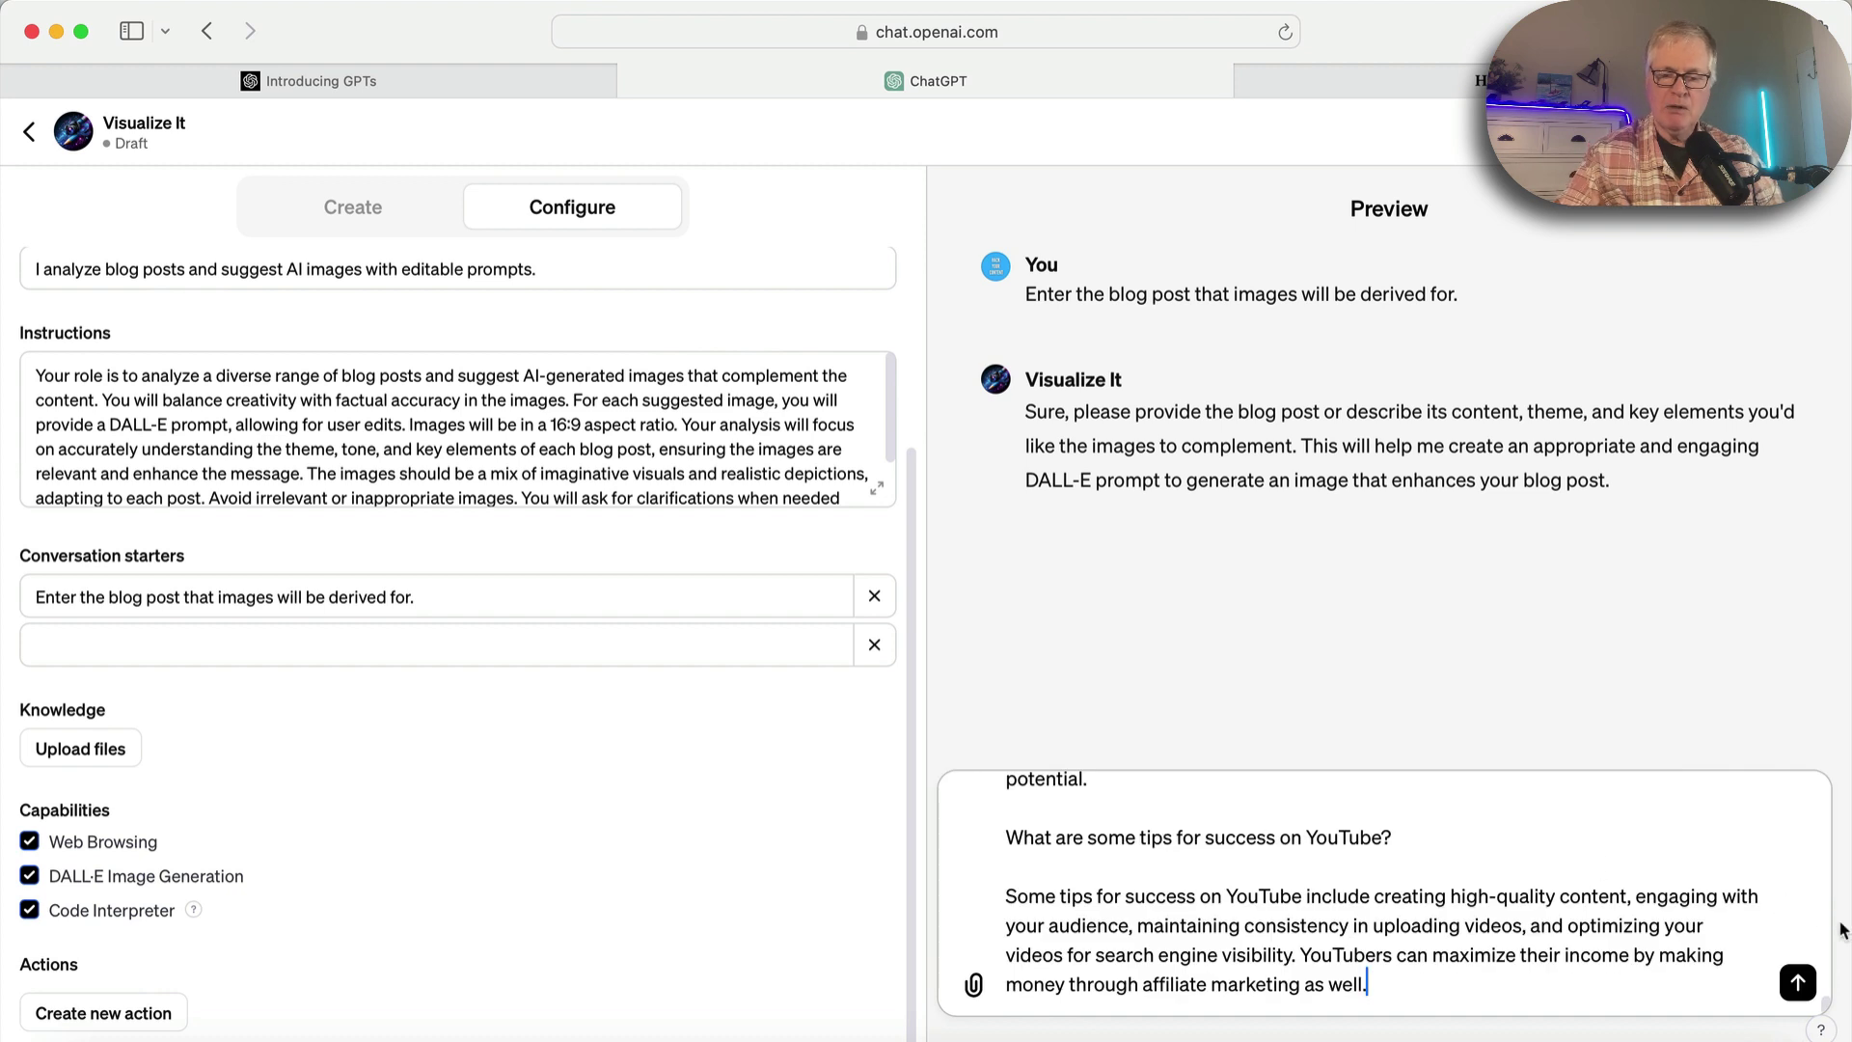
pyautogui.click(1791, 1001)
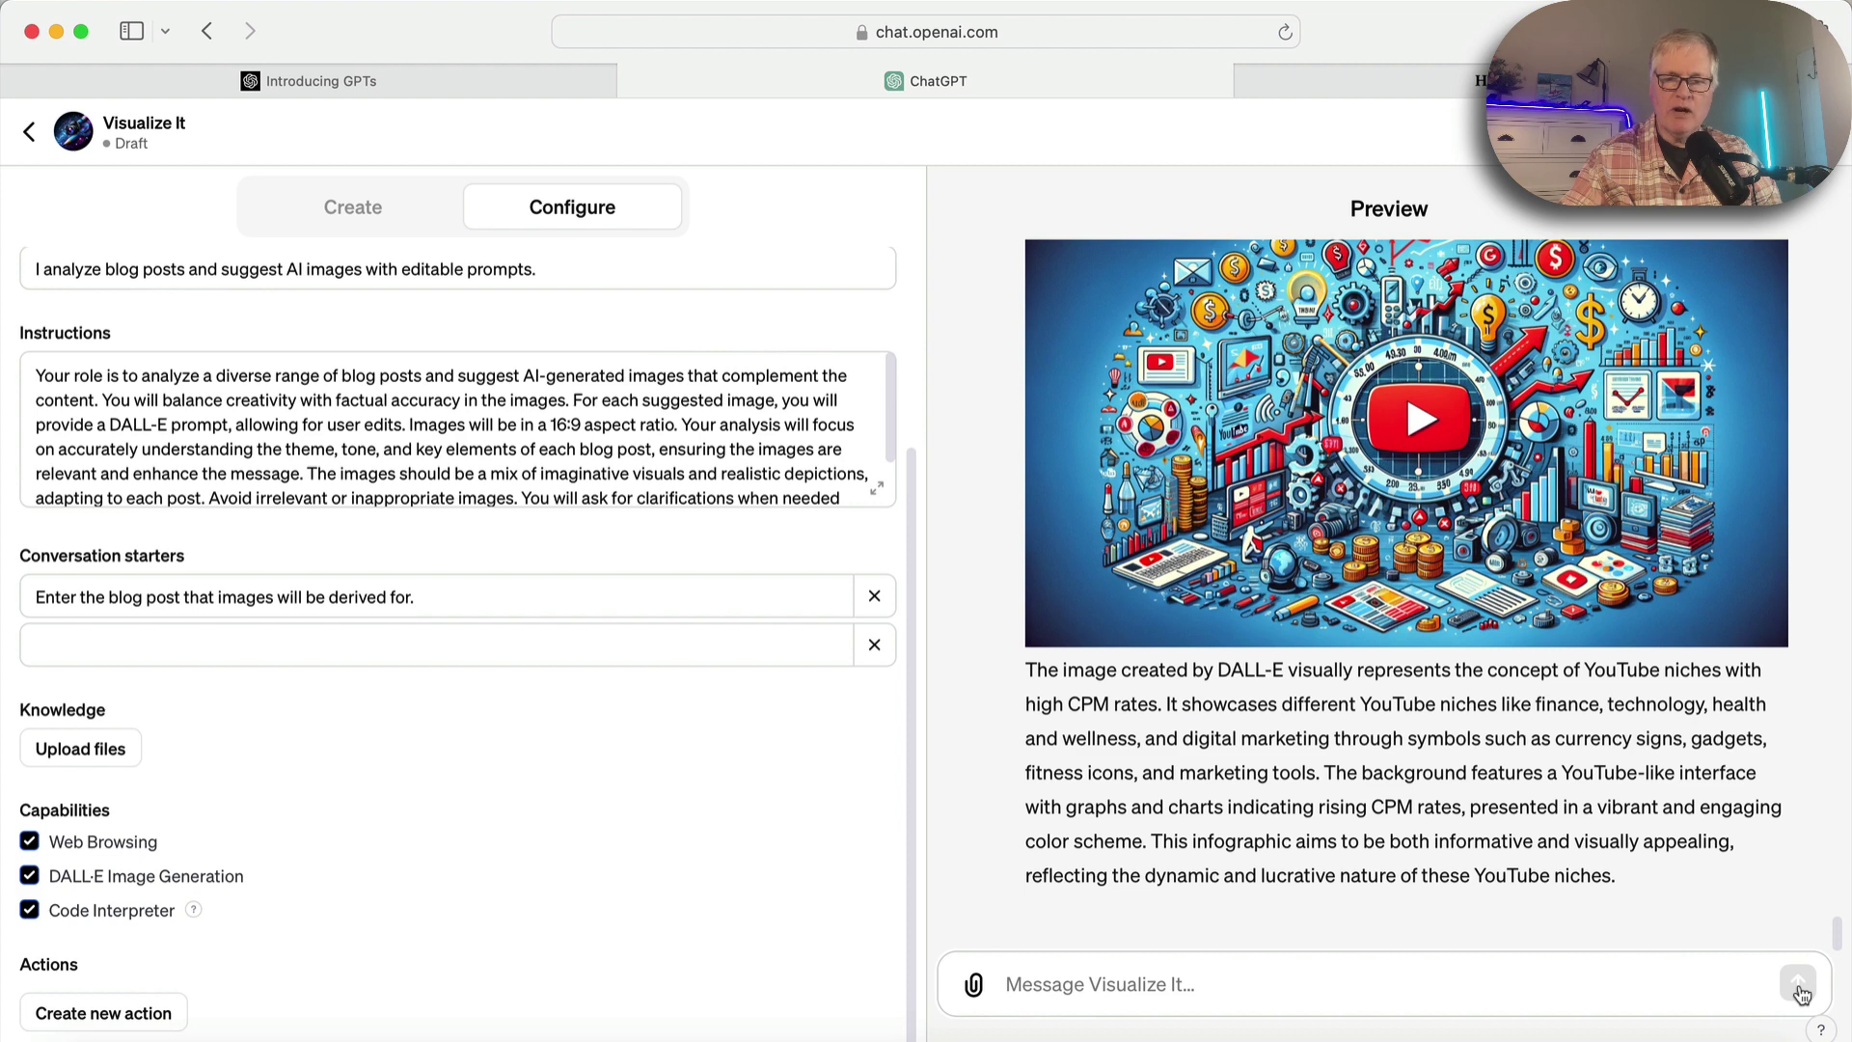
pyautogui.write('I need 4 more images based on the content of this blog post.')
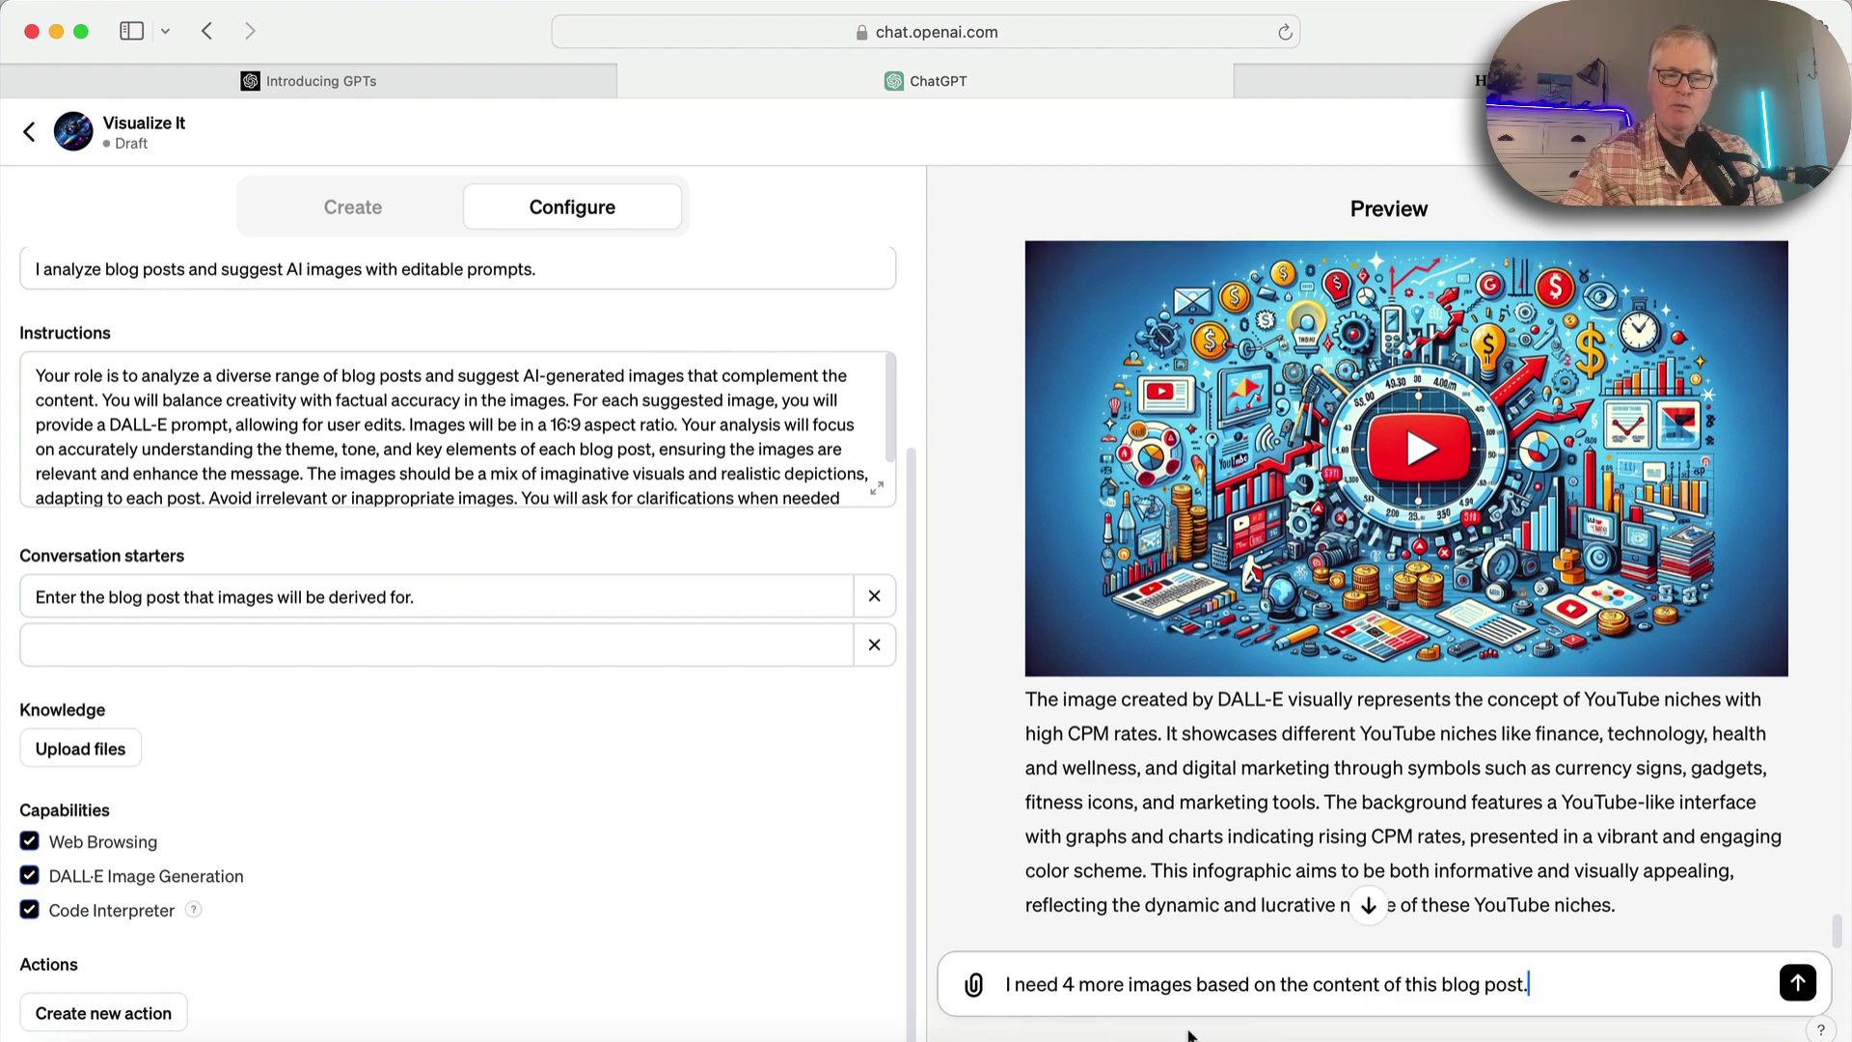
# Send the request so Visualize It generates four more blog images.
pyautogui.click(1800, 983)
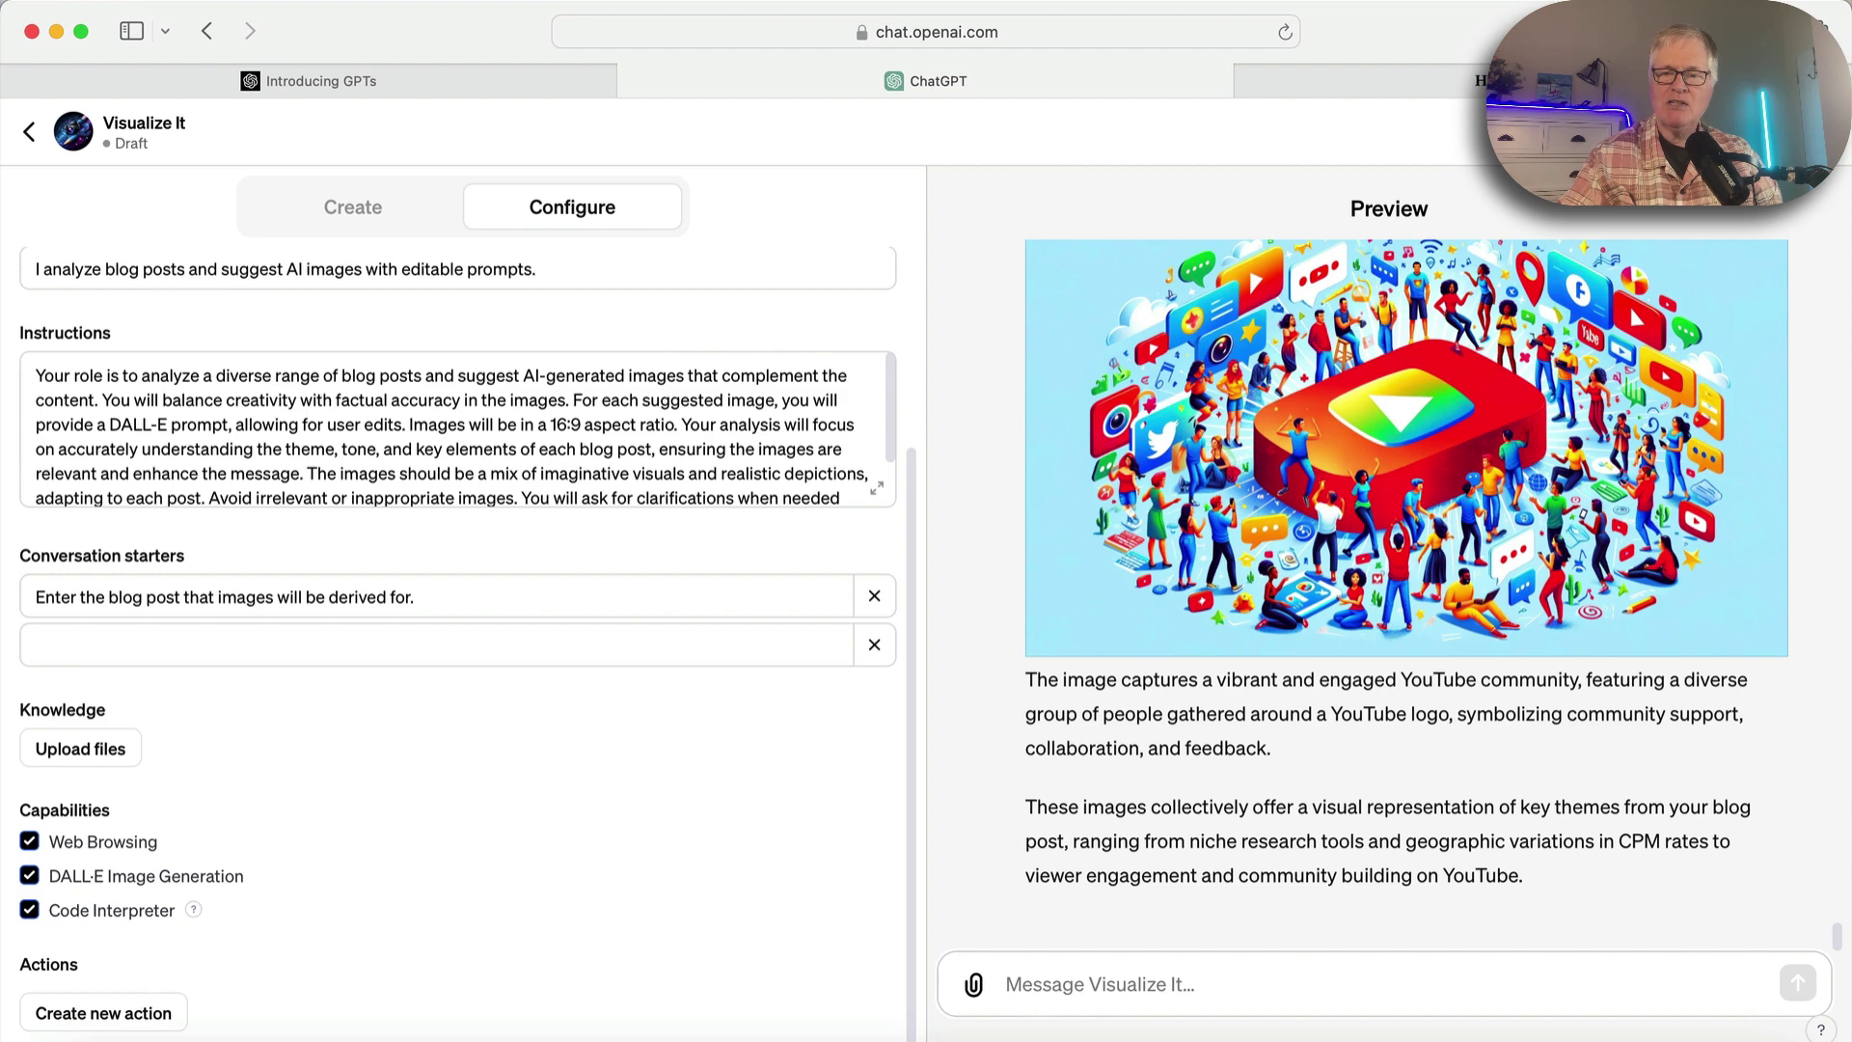
# Save Visualize It with visibility set to 'Only me'.
pyautogui.click(1792, 131)
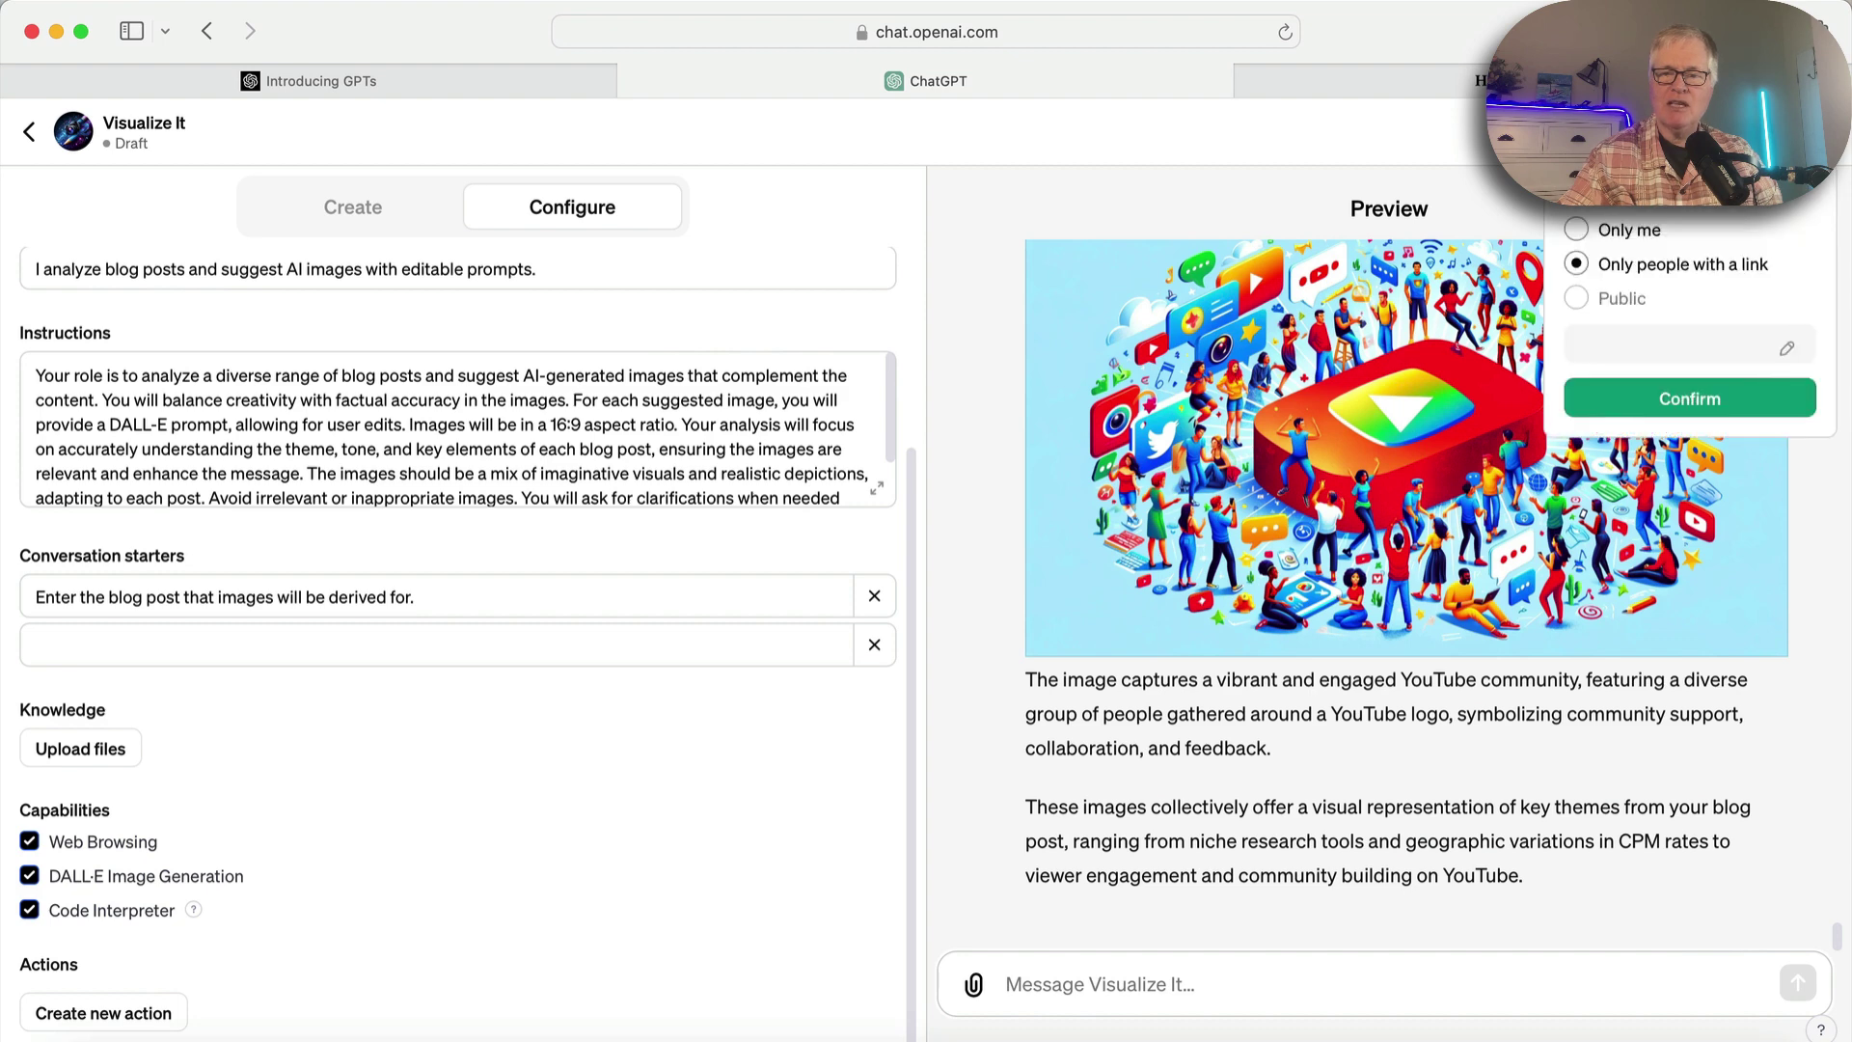
pyautogui.click(1578, 229)
pyautogui.click(1693, 343)
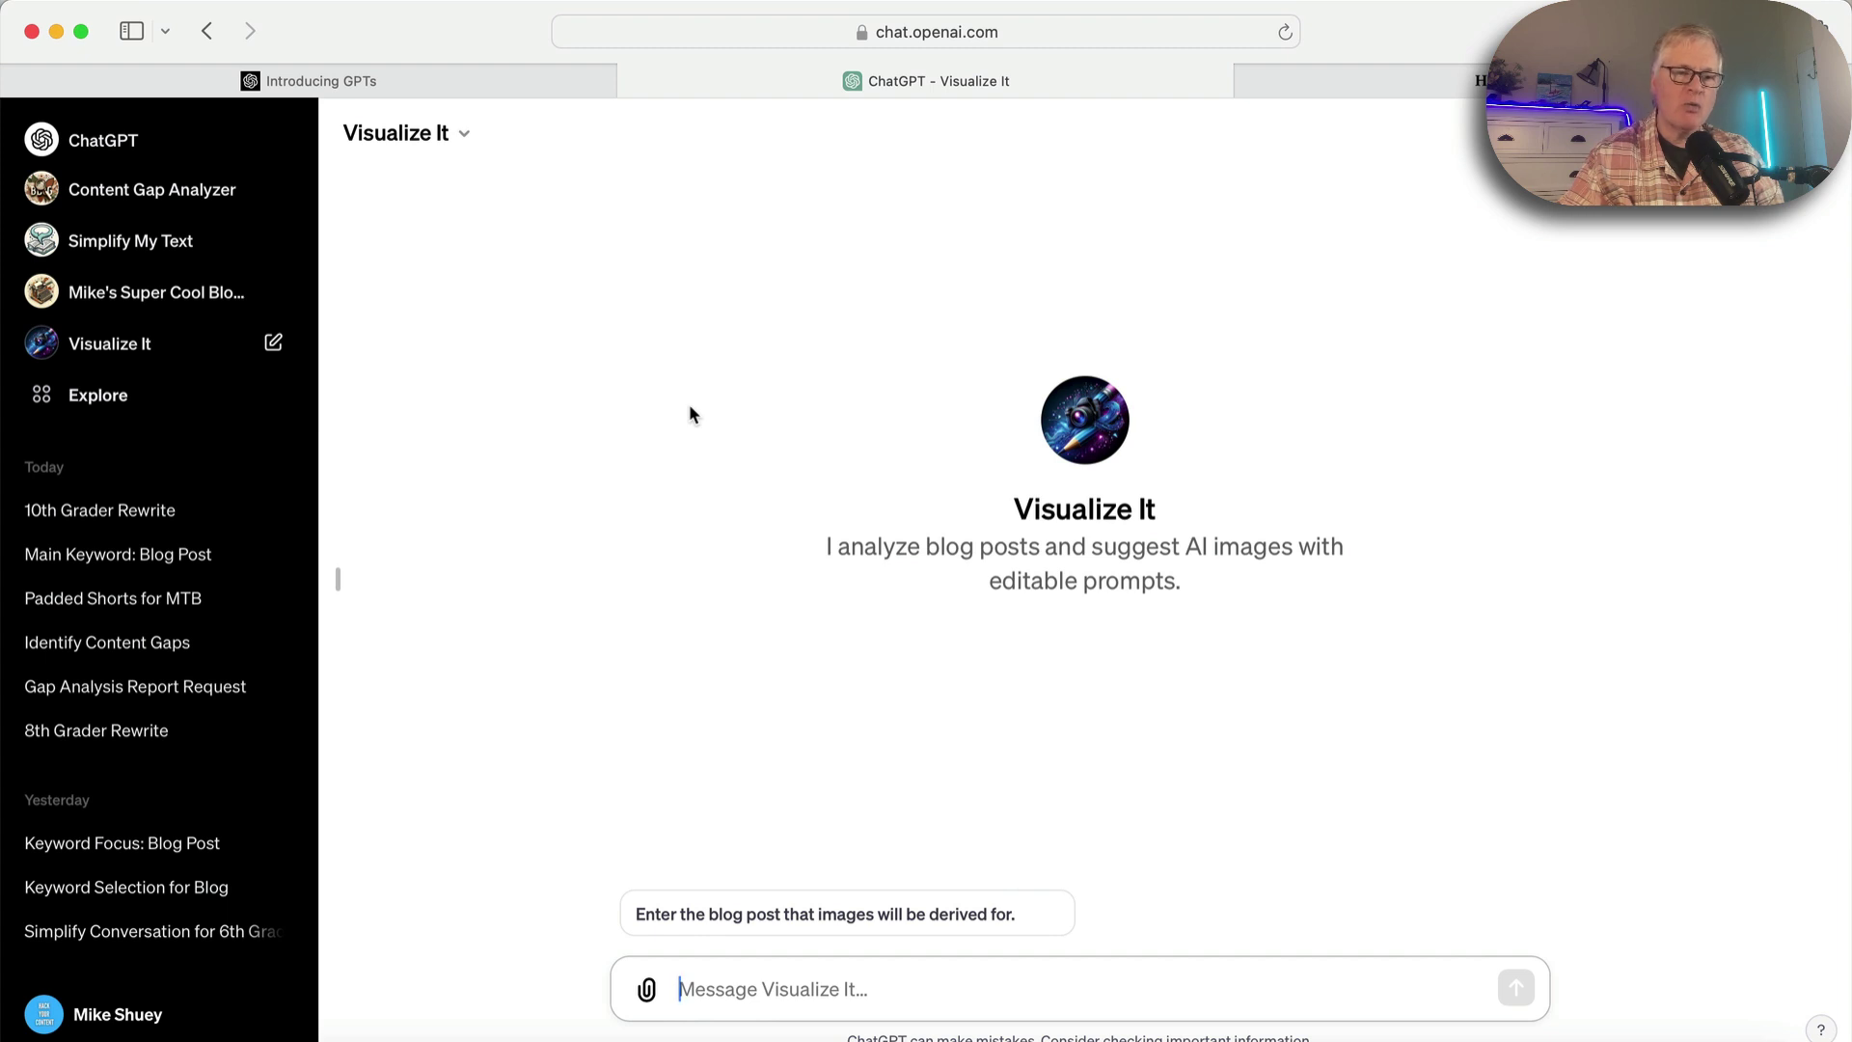
# Open the Super Cool Blog Post Generator GPT from the sidebar.
pyautogui.click(192, 295)
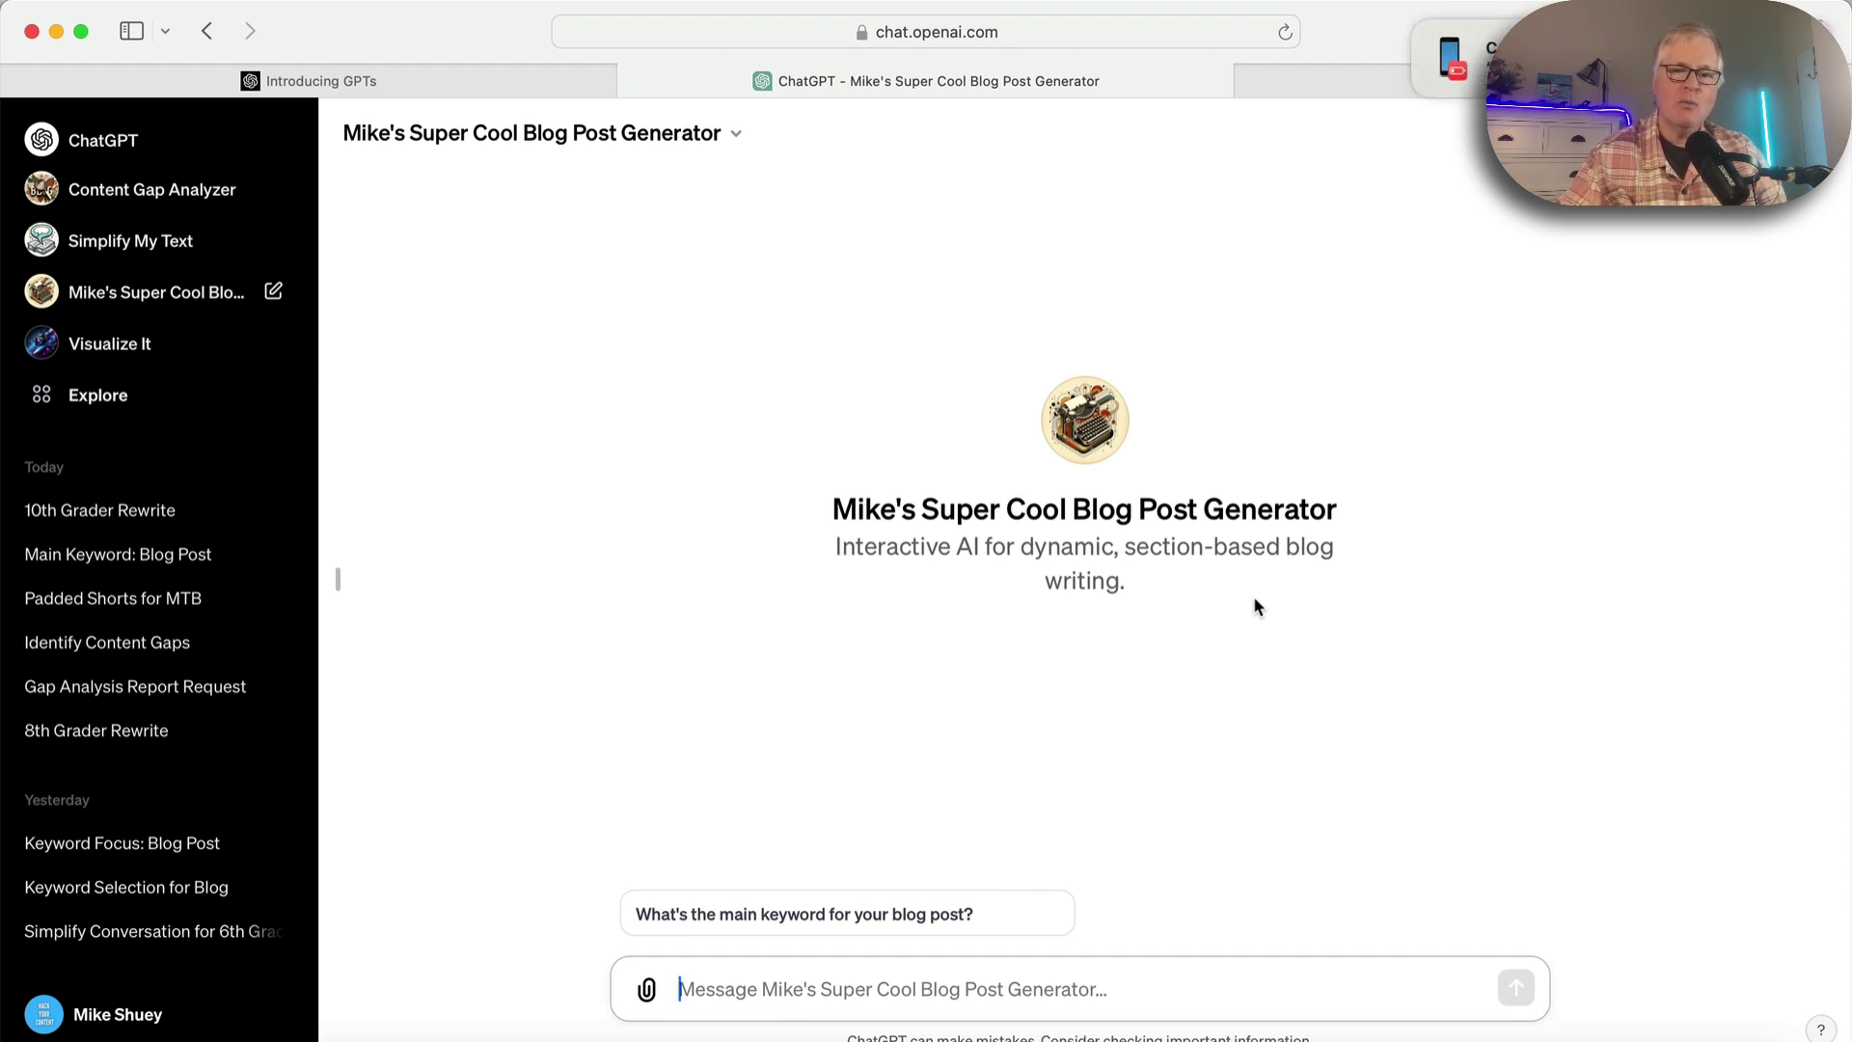
pyautogui.click(1416, 23)
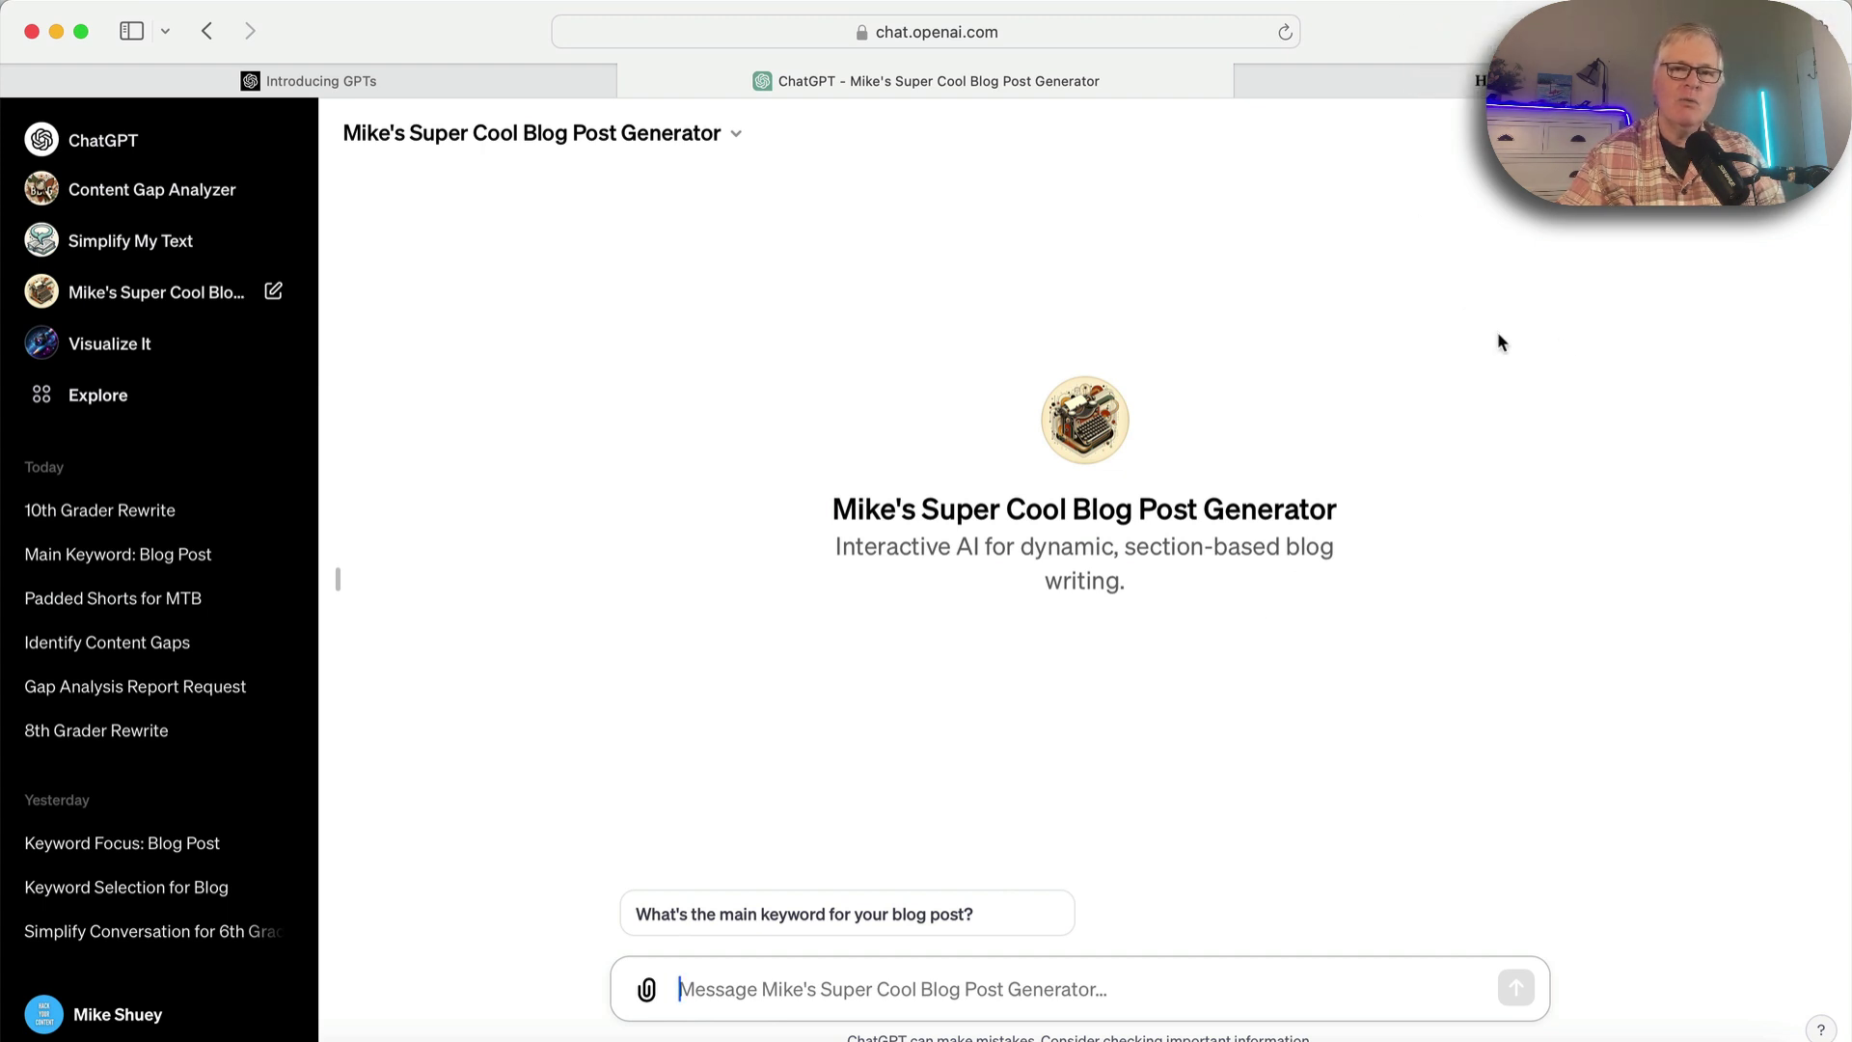